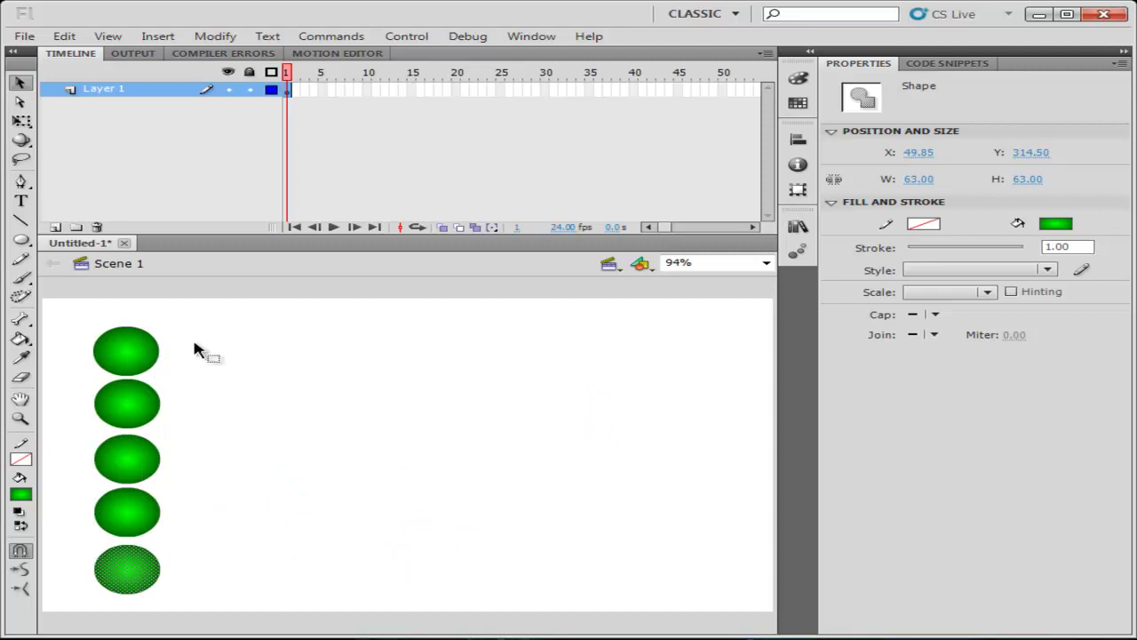
Turn off Snap to Objects and move the four lower circles into one evenly spaced horizontal row beside the top circle, at Y 36
left_click_drag(208, 331, 104, 617)
left_click(246, 413)
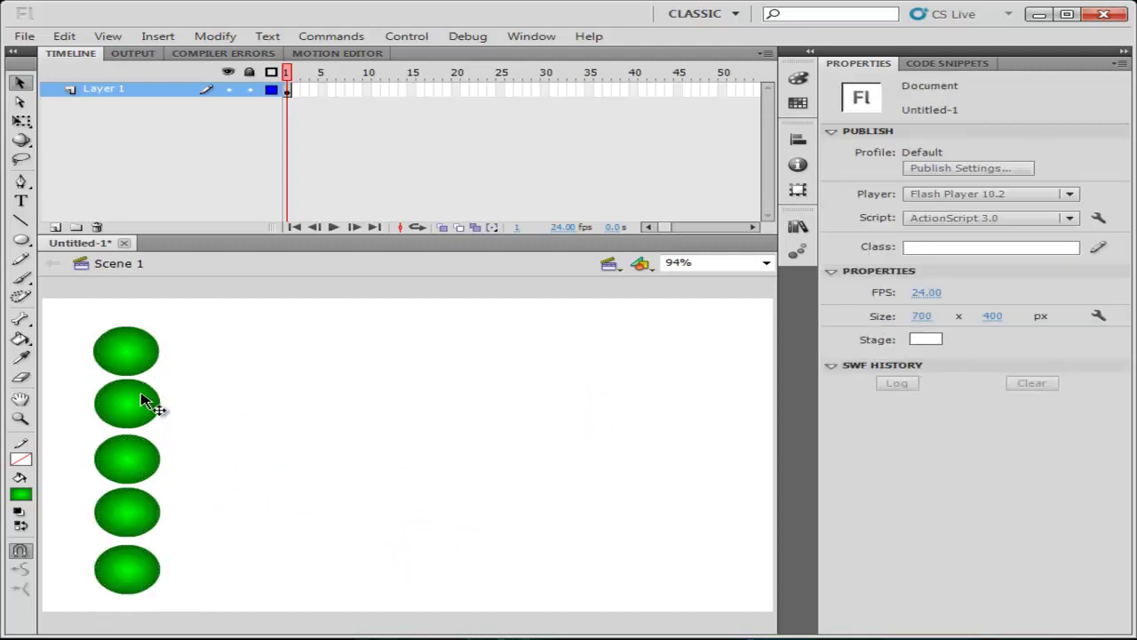
left_click_drag(142, 401, 226, 353)
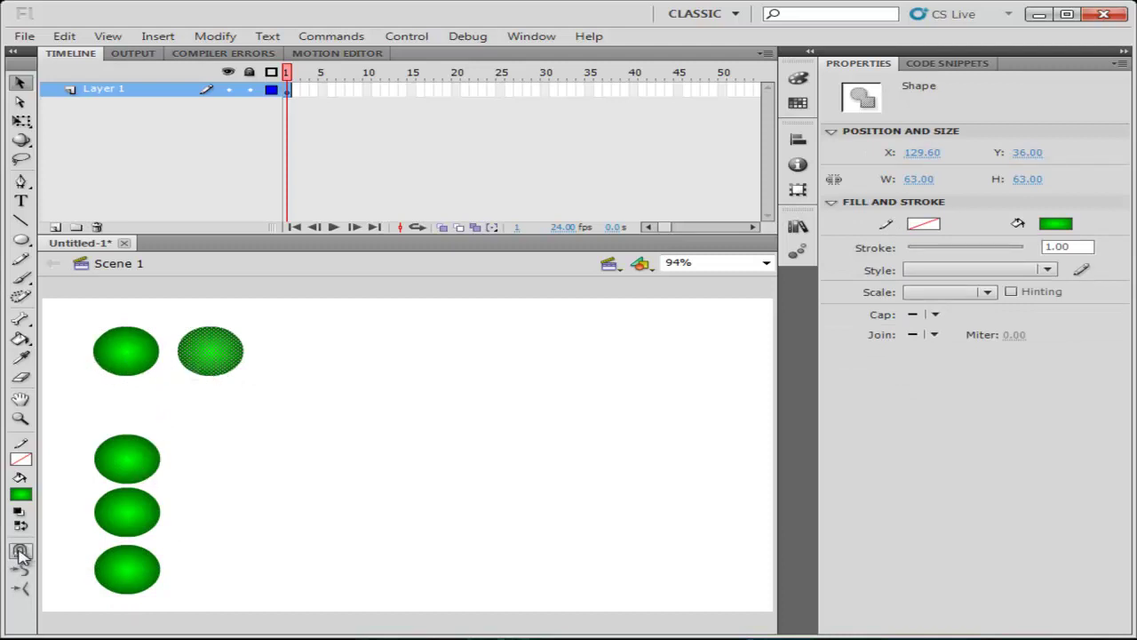
left_click(20, 553)
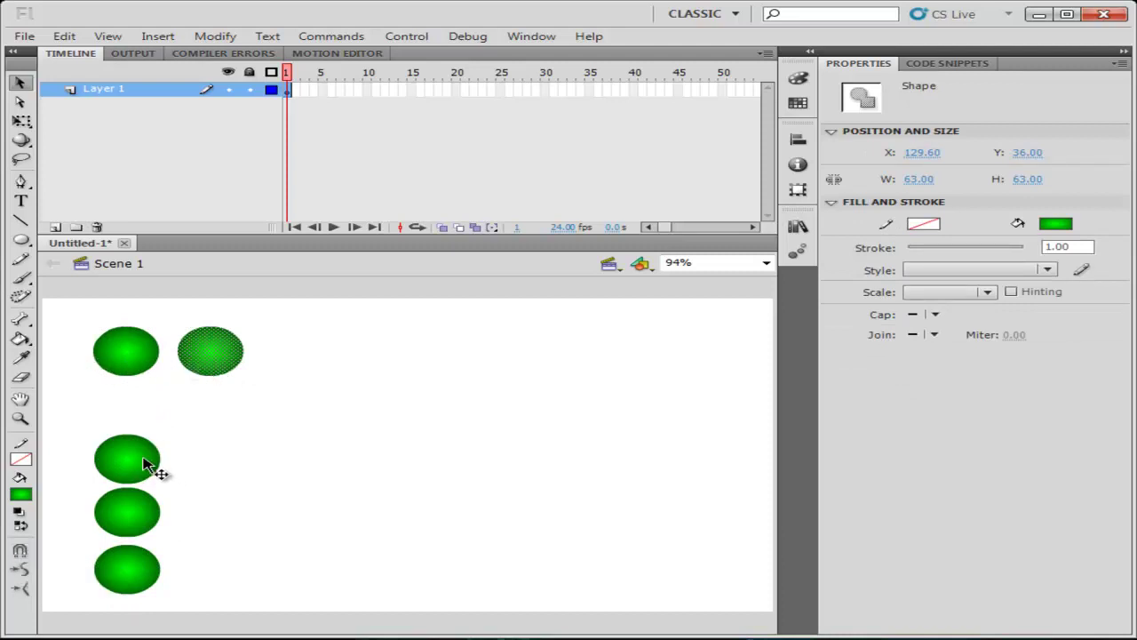
left_click_drag(127, 467, 287, 360)
mouse_move(134, 525)
left_mouse_down()
mouse_move(429, 393)
mouse_move(362, 362)
mouse_move(374, 364)
left_mouse_up()
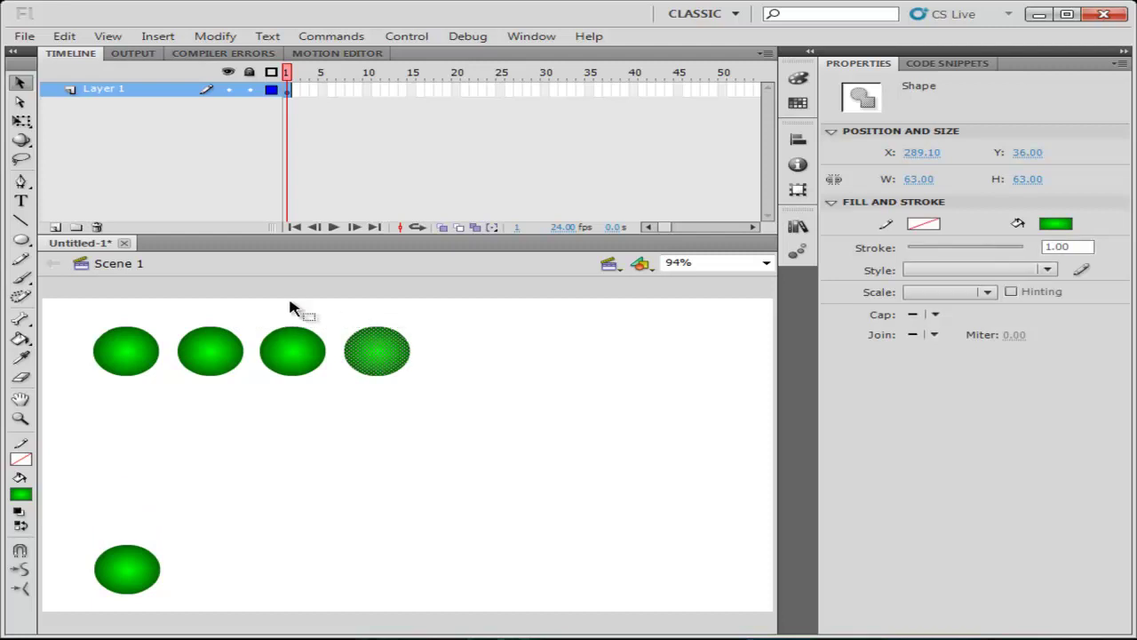
left_click(142, 572)
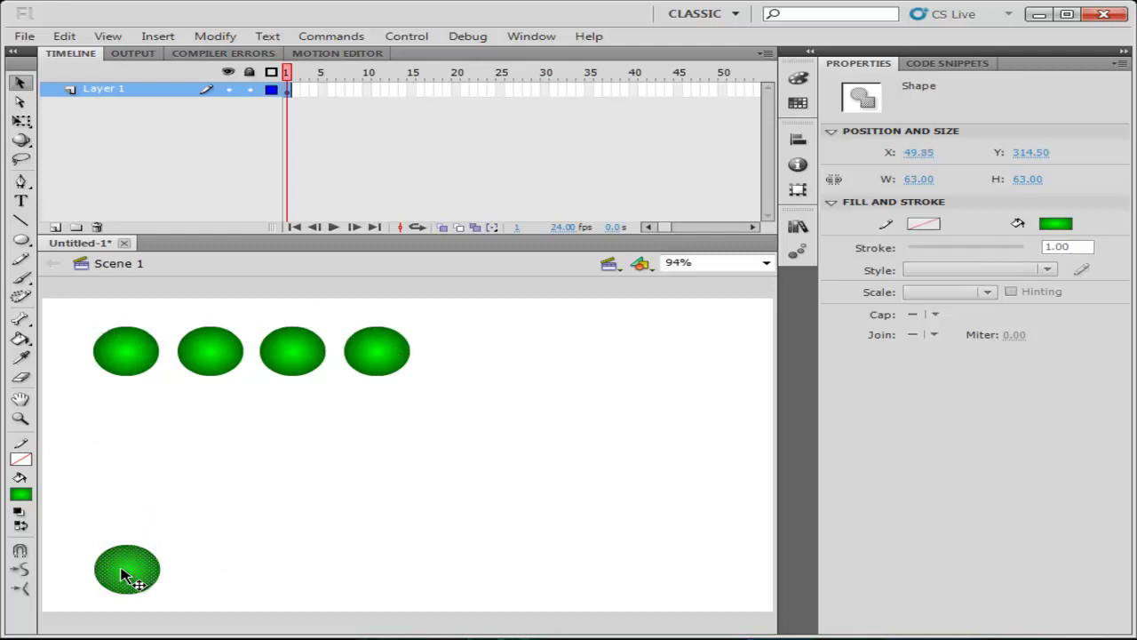
left_click_drag(127, 576, 455, 359)
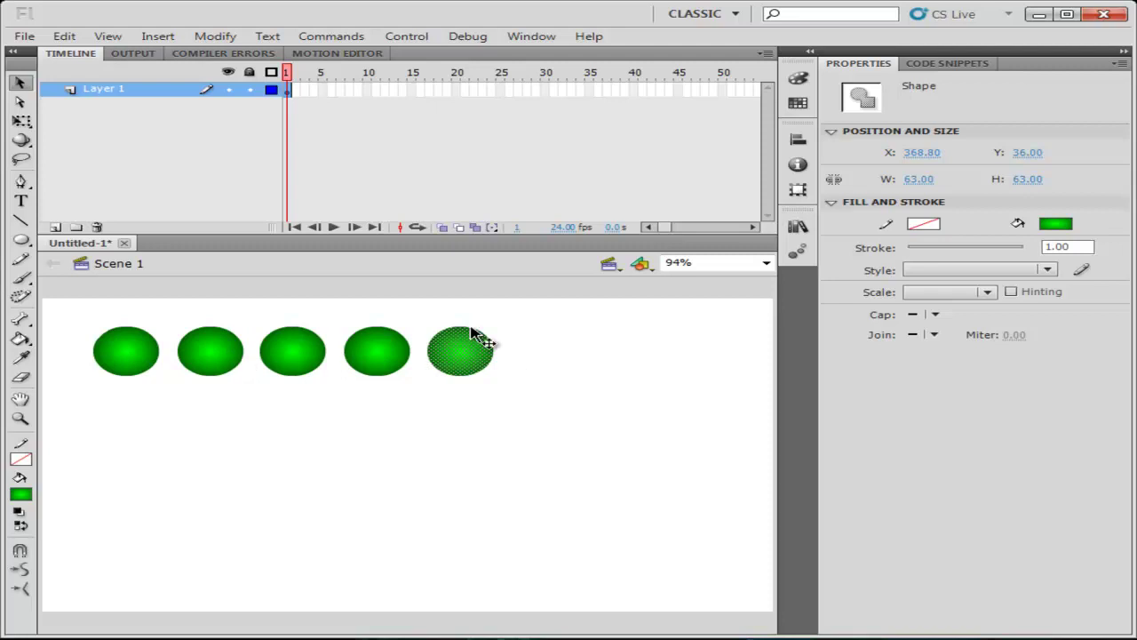
left_click(449, 409)
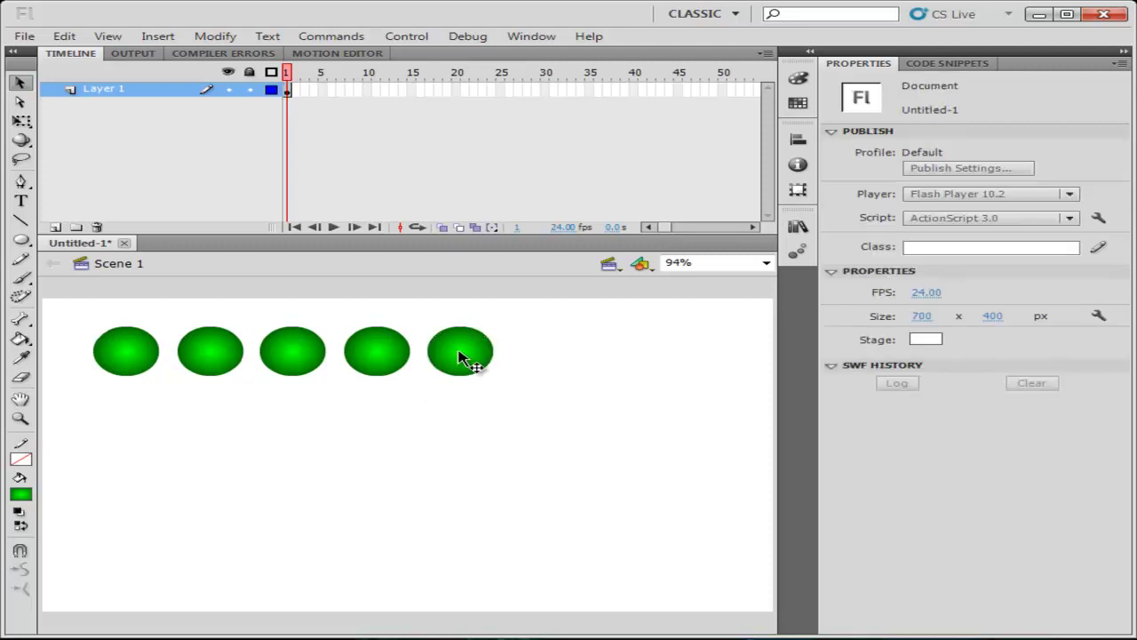
Scatter the five circles into an uneven, staggered arrangement running down the stage, from about X 53, Y 18 to about X 227, Y 337
left_click_drag(459, 357, 421, 451)
left_click_drag(388, 352, 307, 449)
left_click_drag(298, 371, 187, 451)
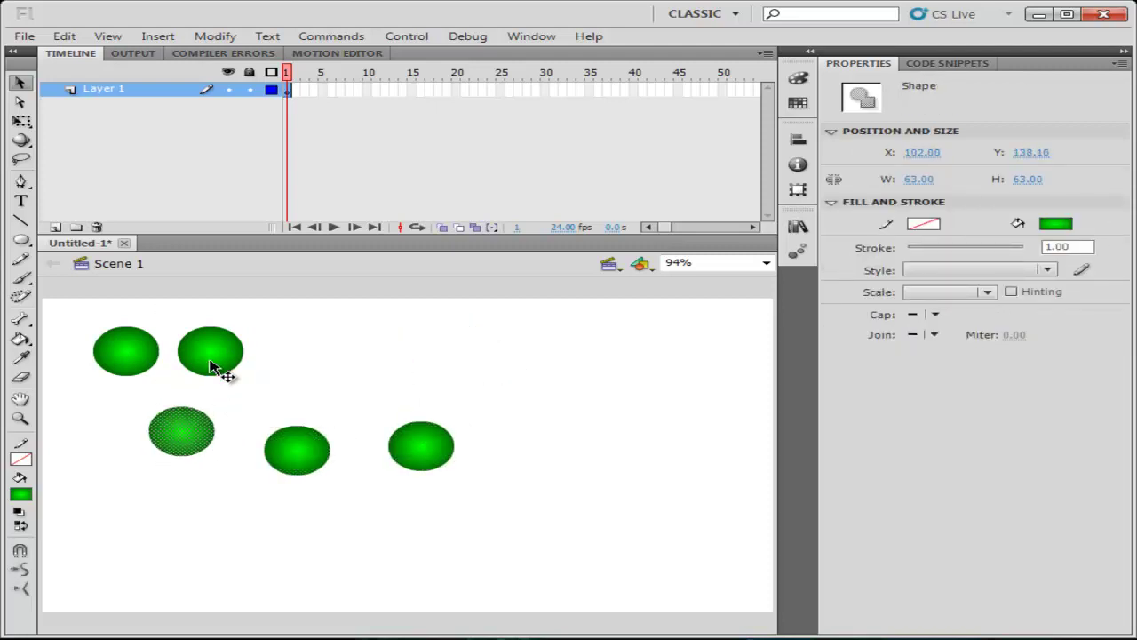
left_click_drag(211, 366, 235, 536)
left_click_drag(299, 452, 300, 419)
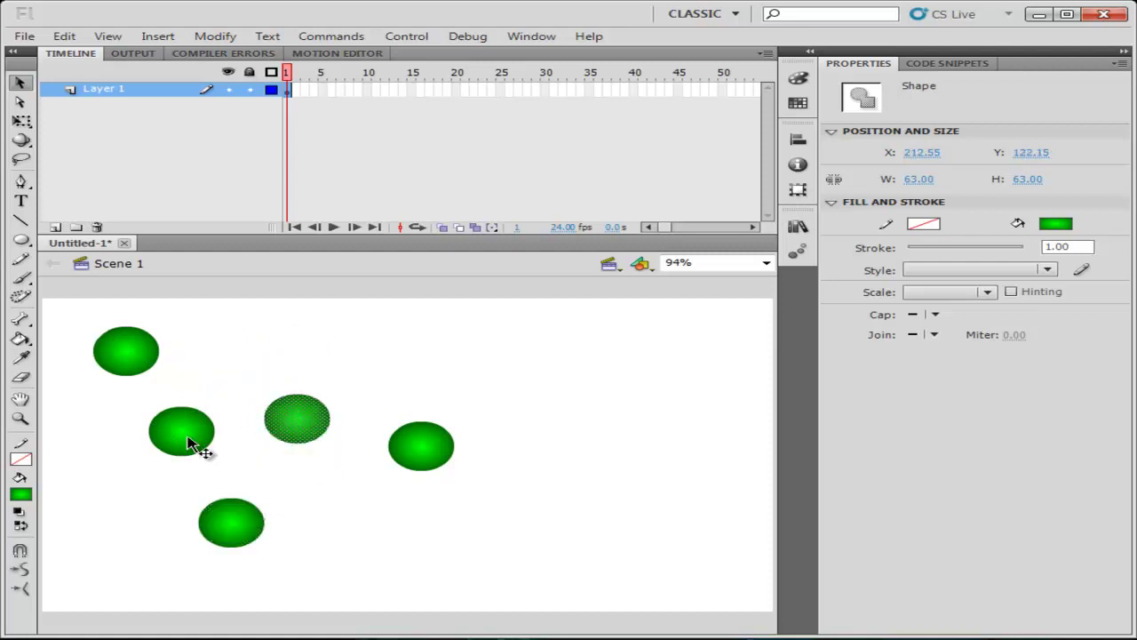
left_click_drag(188, 444, 198, 463)
left_click_drag(432, 460, 320, 599)
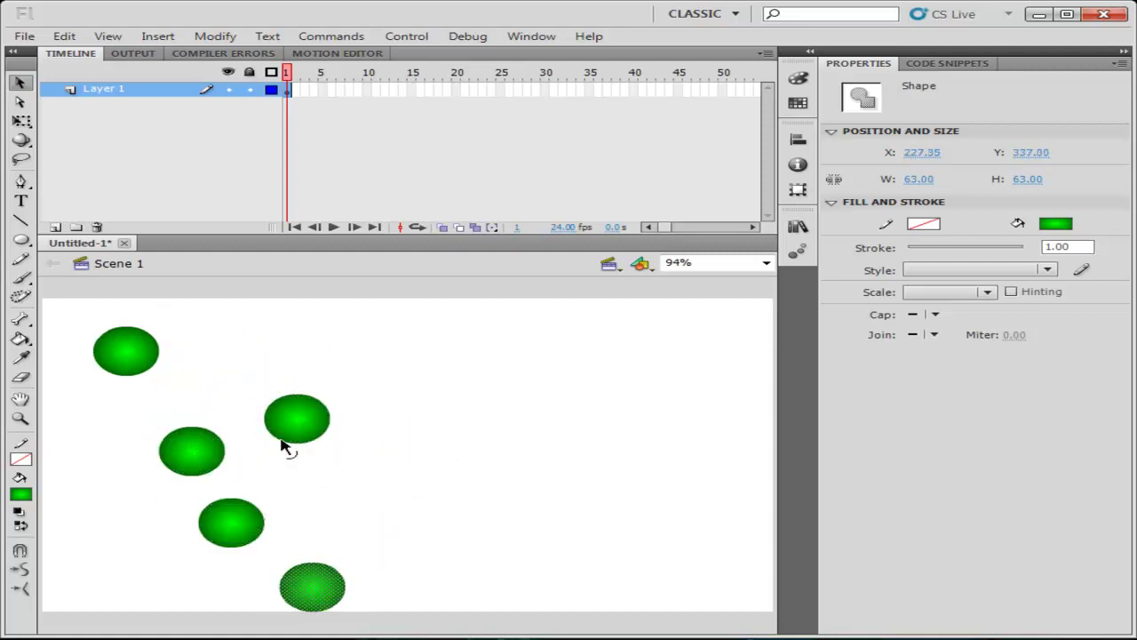
left_click_drag(287, 438, 287, 401)
left_click_drag(116, 353, 121, 339)
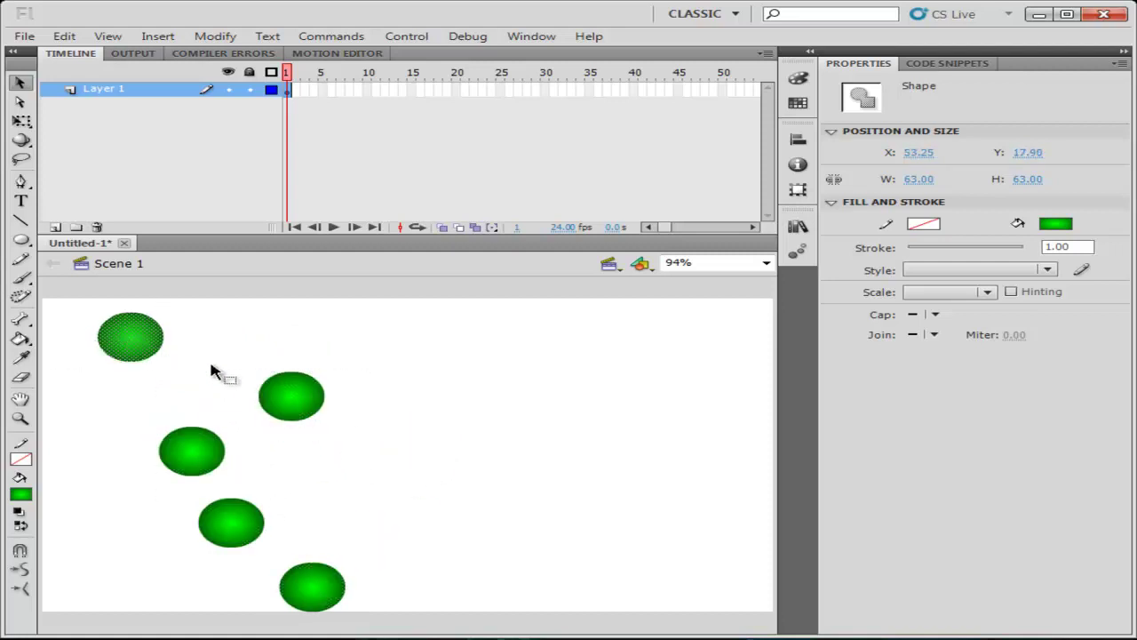
left_click_drag(294, 405, 230, 397)
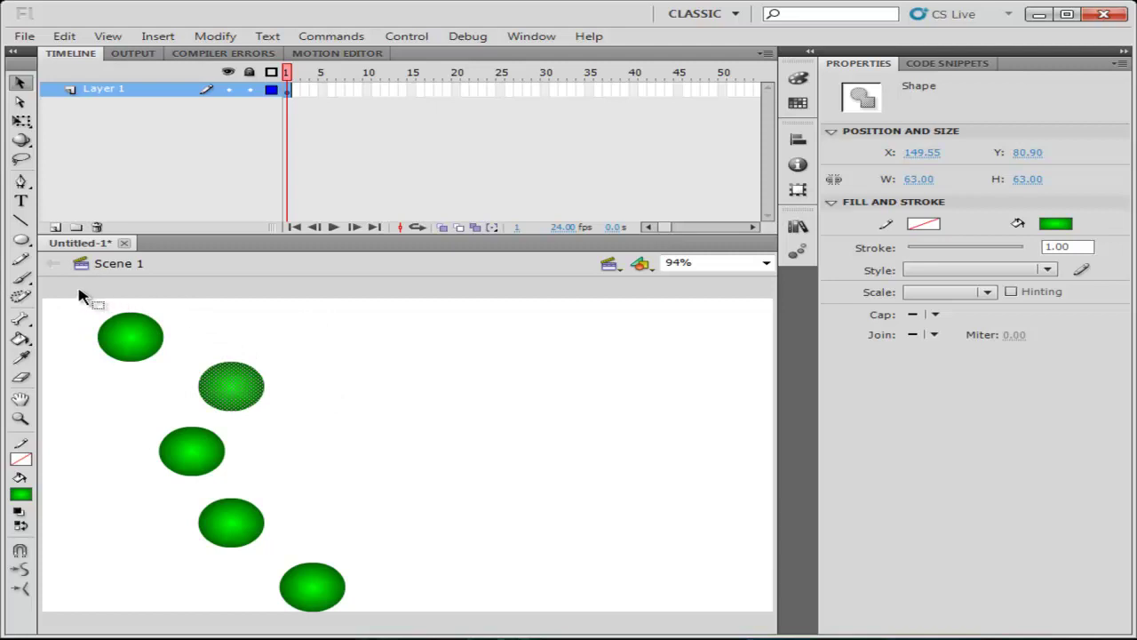
Select all five circles and show the Align panel
left_click_drag(79, 289, 421, 613)
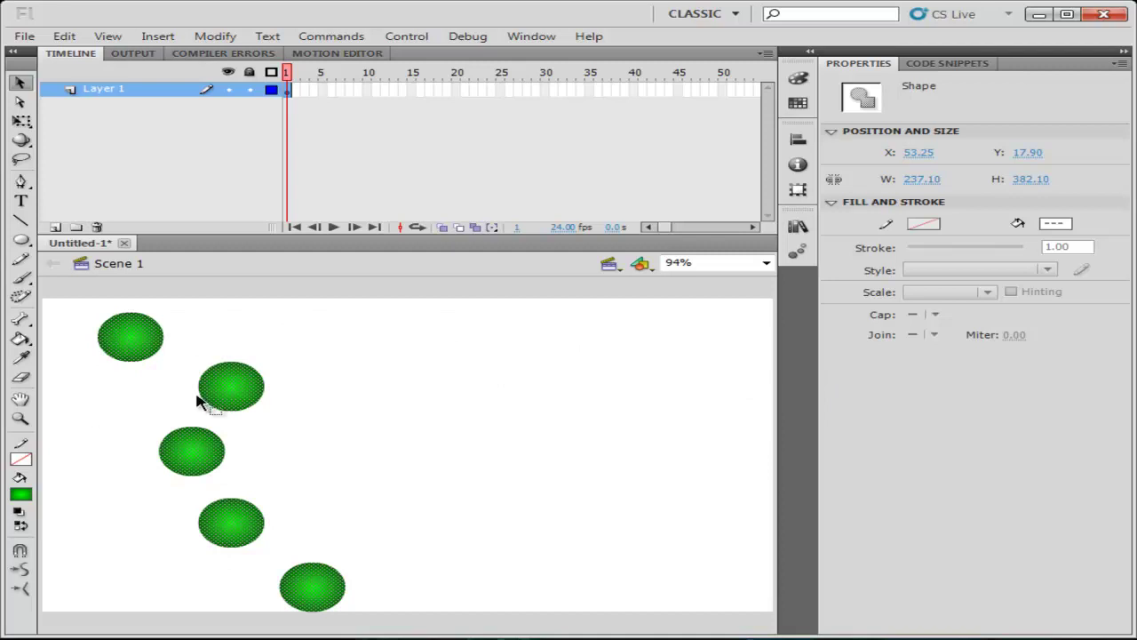
left_click(533, 37)
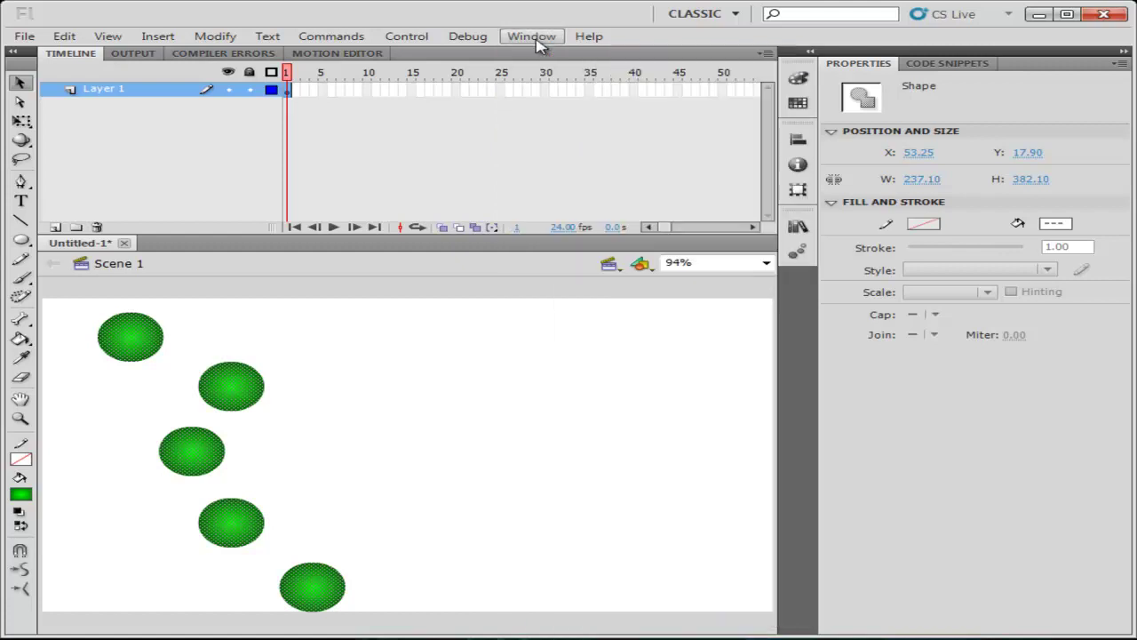
left_click(536, 37)
left_click(798, 140)
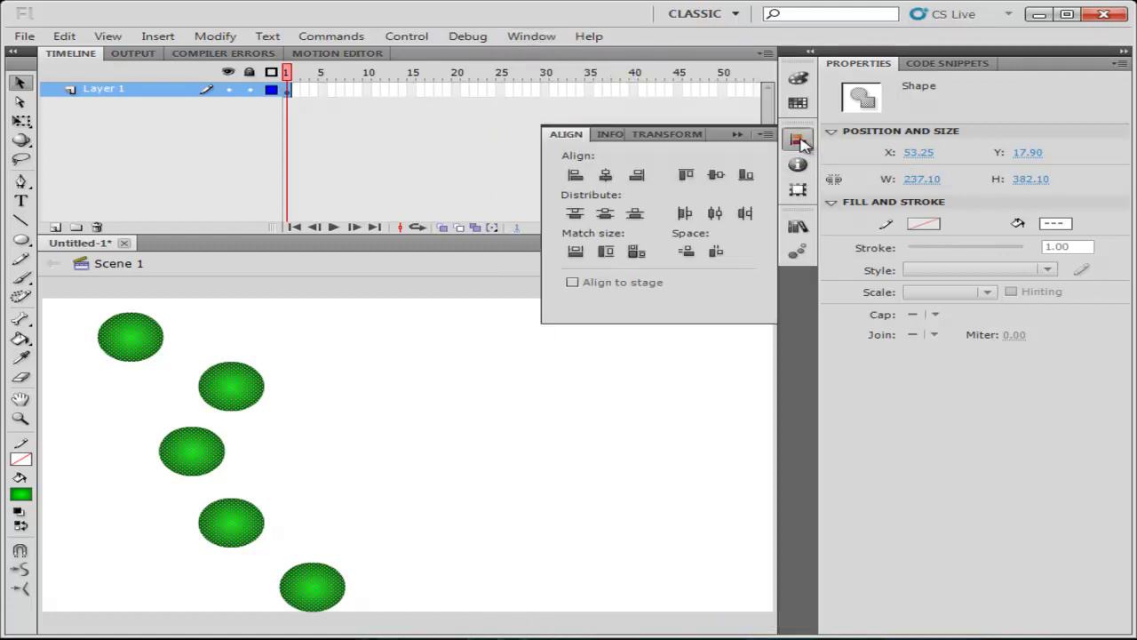
Close the Align panel, collapse the remaining panel group, and restore the Align panel
left_click(769, 135)
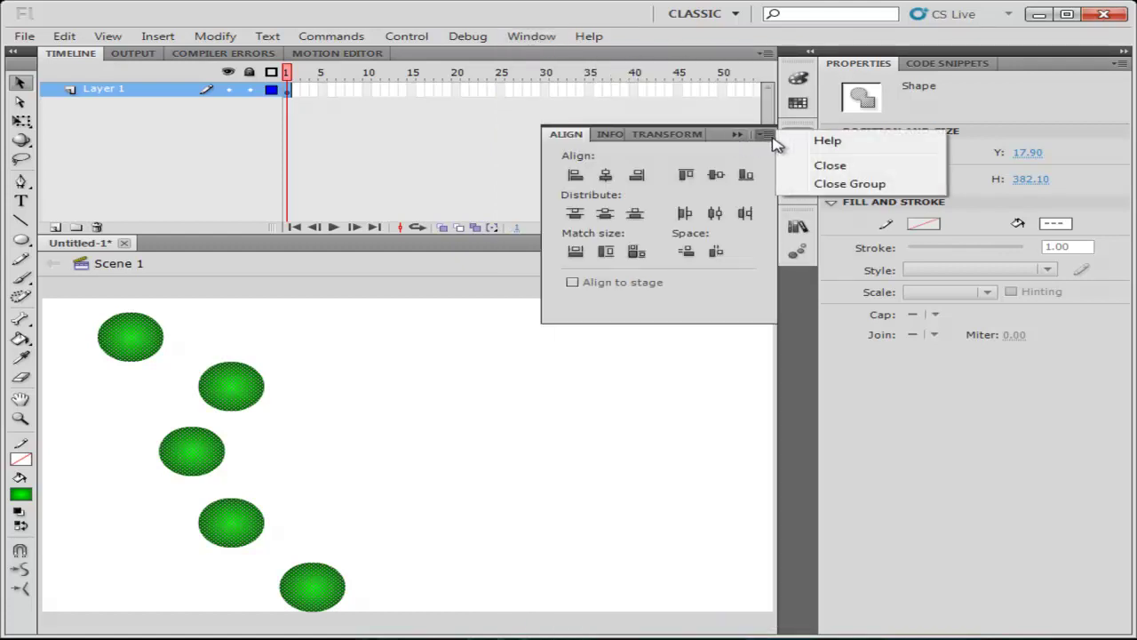
left_click(818, 169)
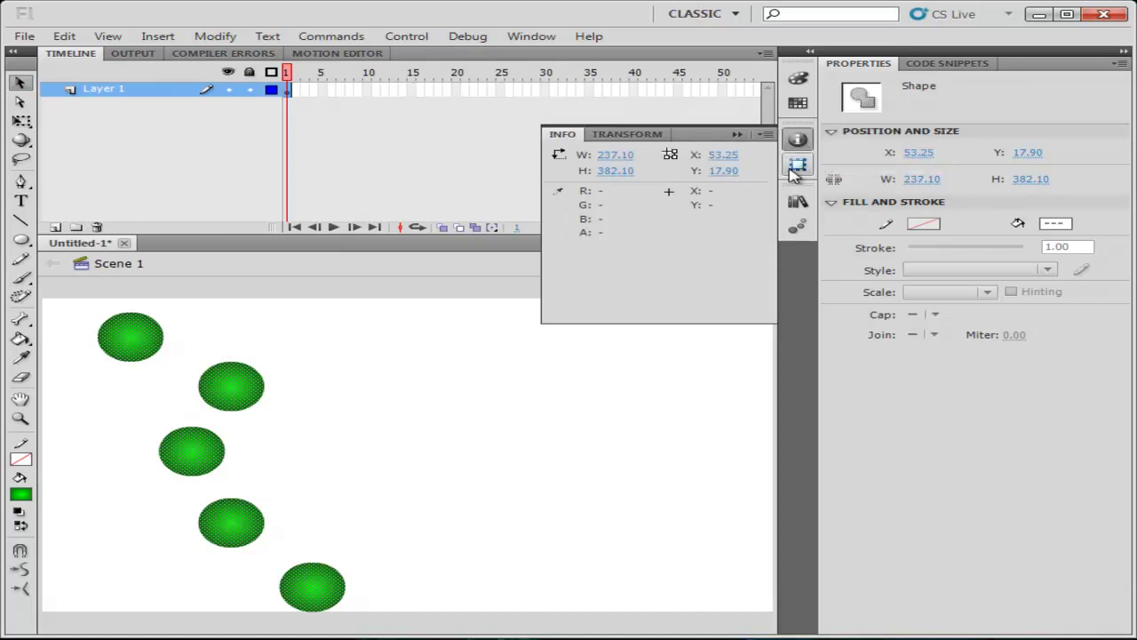
left_click(744, 136)
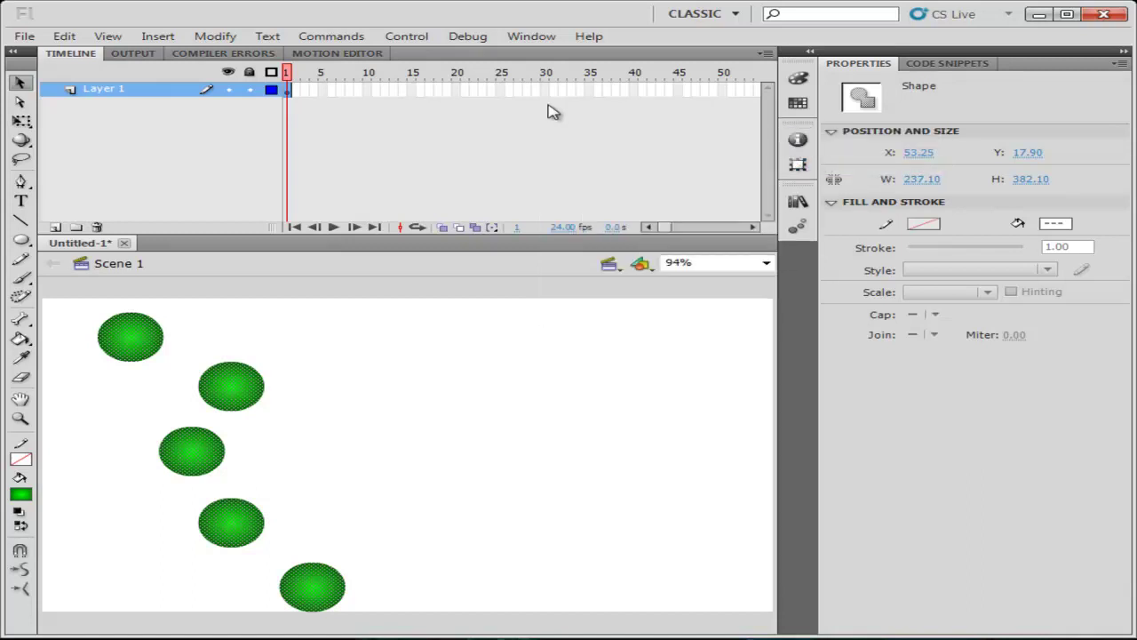
left_click(531, 36)
left_click(649, 391)
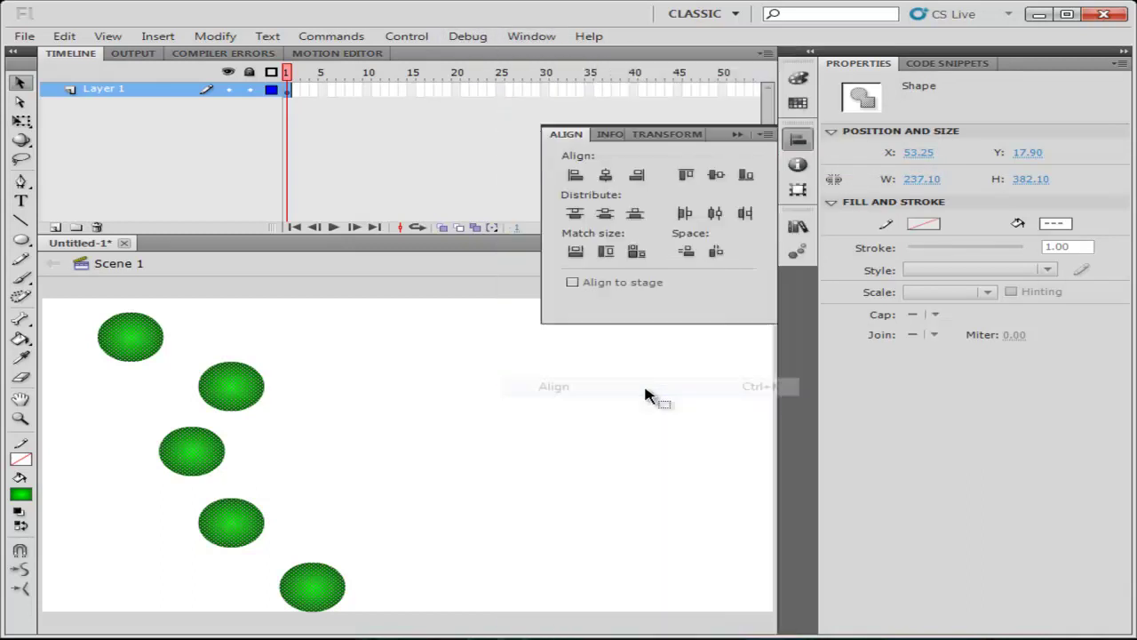
Move the Align panel to the end of its group, restore the original panel order, and hide the Align panel
mouse_move(578, 142)
left_mouse_down()
mouse_move(309, 175)
mouse_move(488, 182)
mouse_move(587, 146)
left_mouse_up()
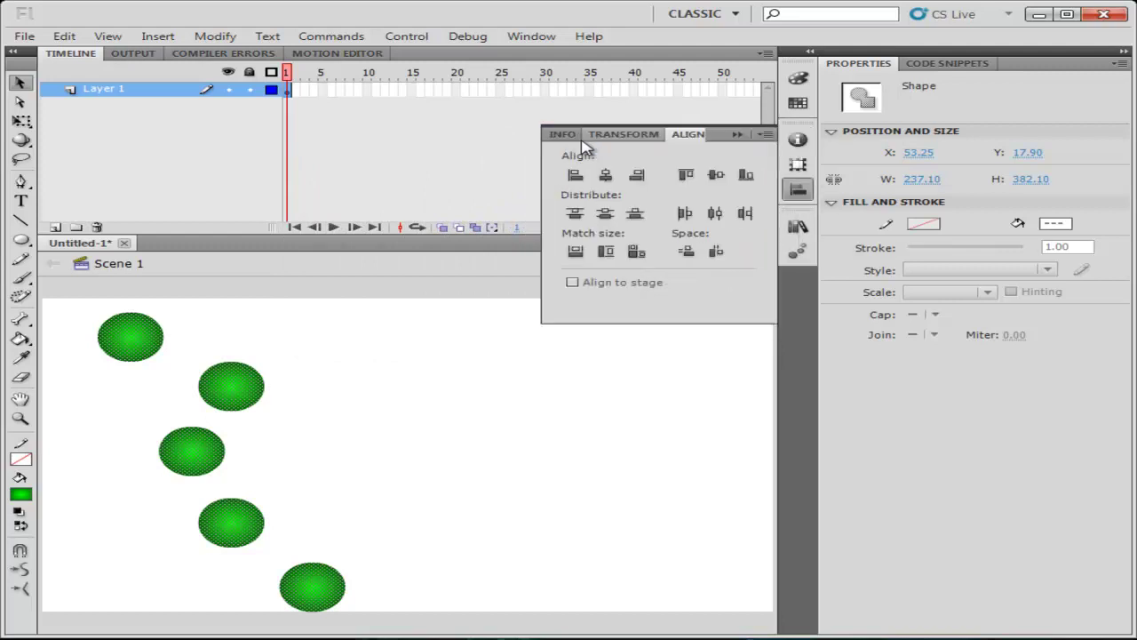
left_click(653, 142)
left_click_drag(685, 140, 563, 147)
left_click_drag(649, 134, 701, 135)
left_click_drag(563, 134, 611, 136)
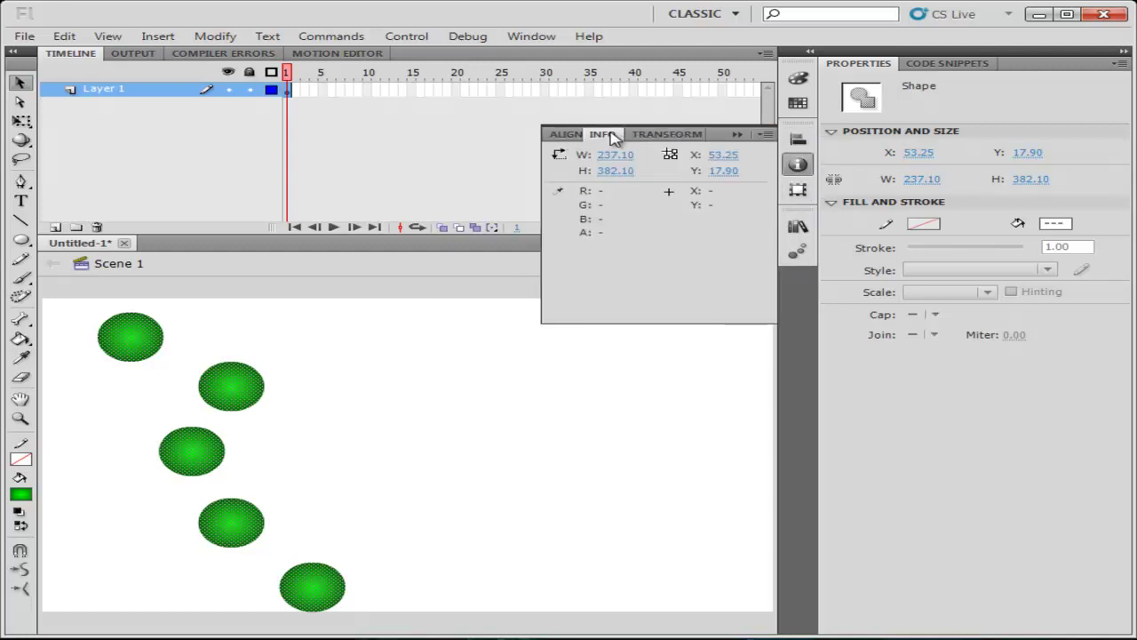
left_click(566, 134)
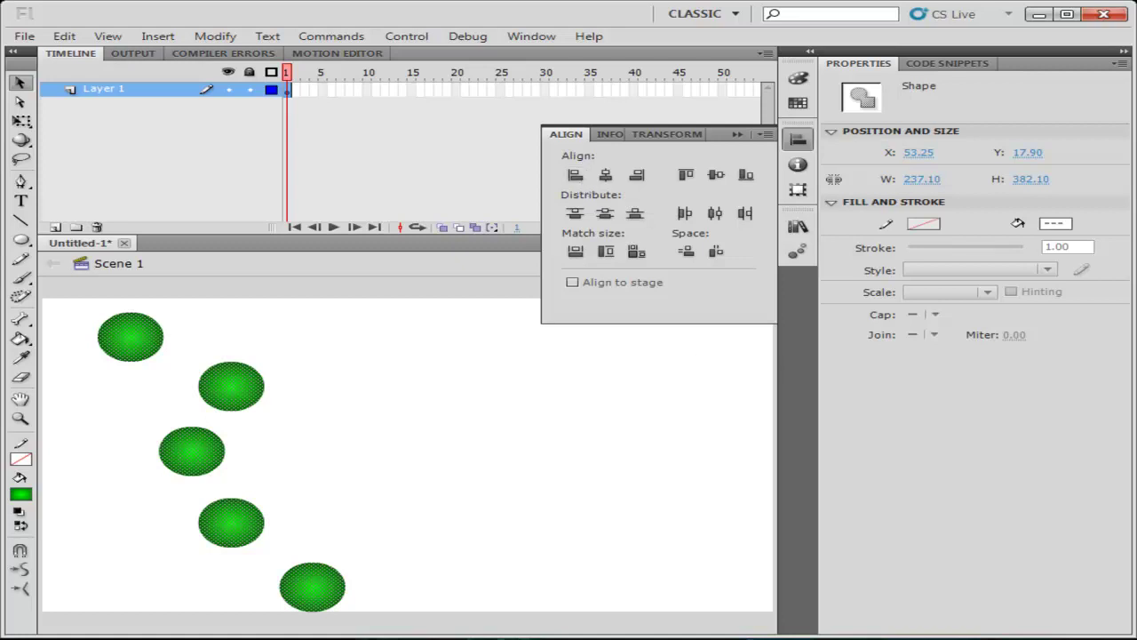
key("ctrl+k")
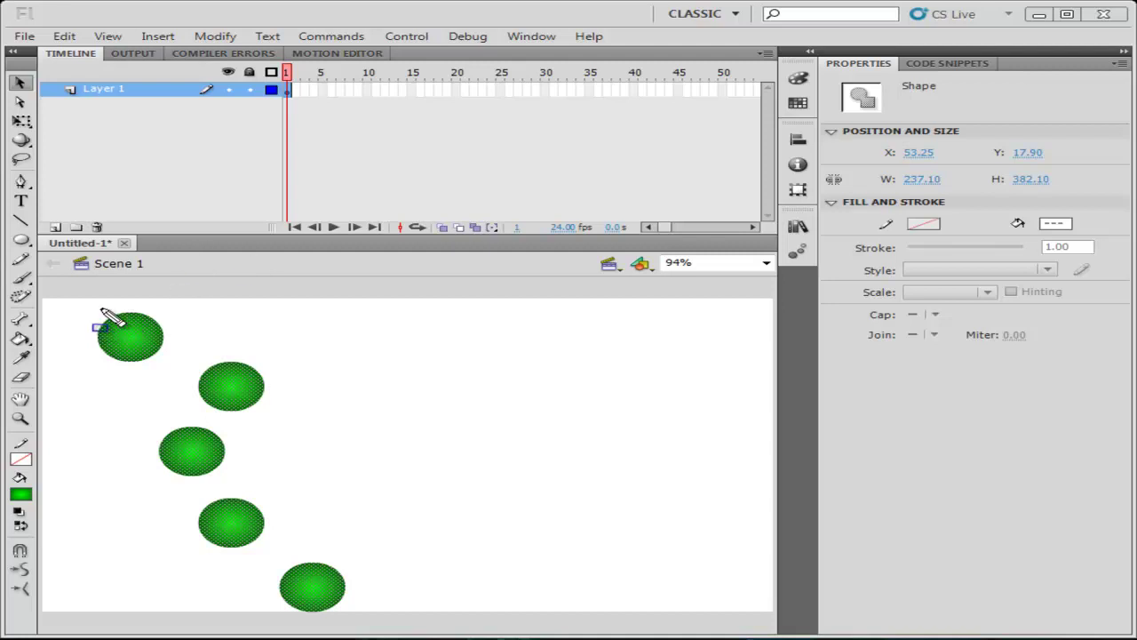
left_click_drag(104, 298, 104, 601)
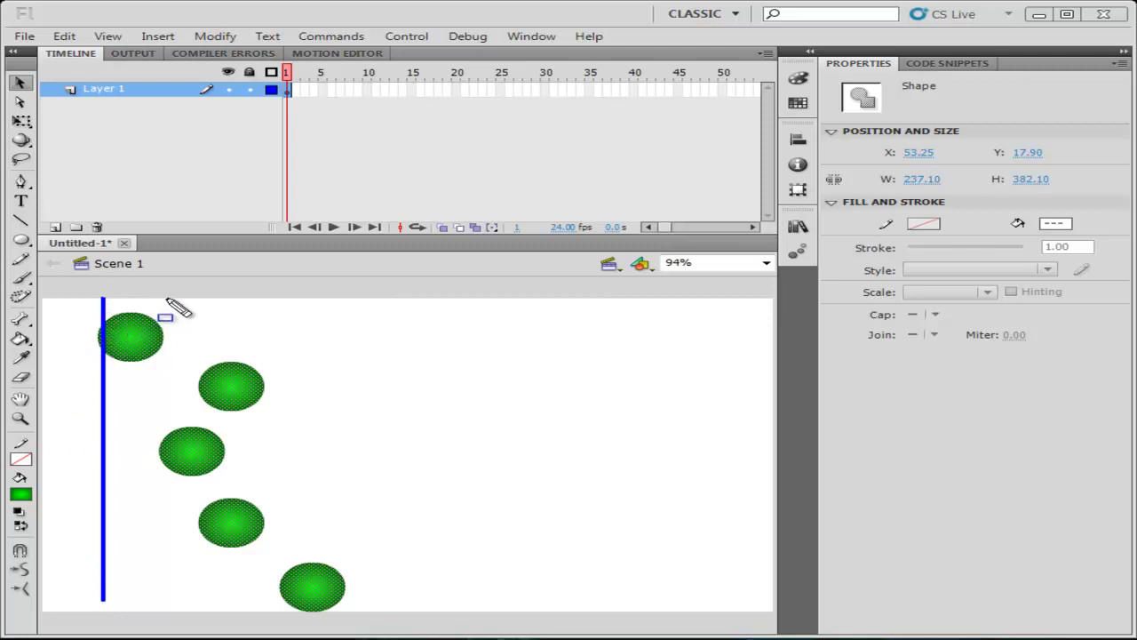
left_click_drag(164, 298, 168, 398)
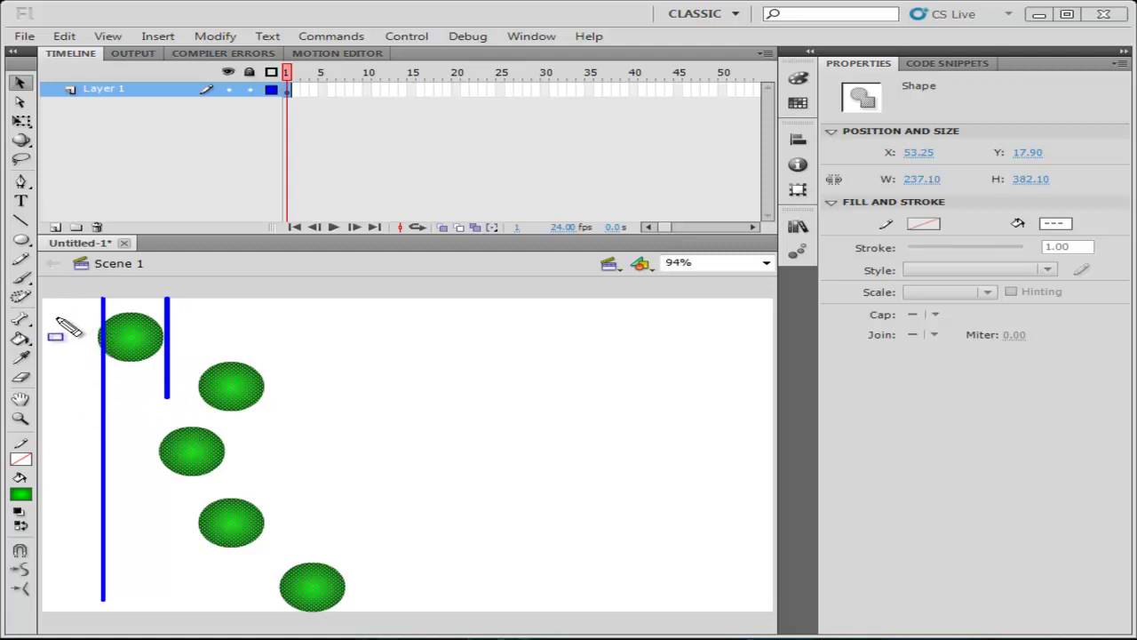
left_click_drag(56, 317, 189, 317)
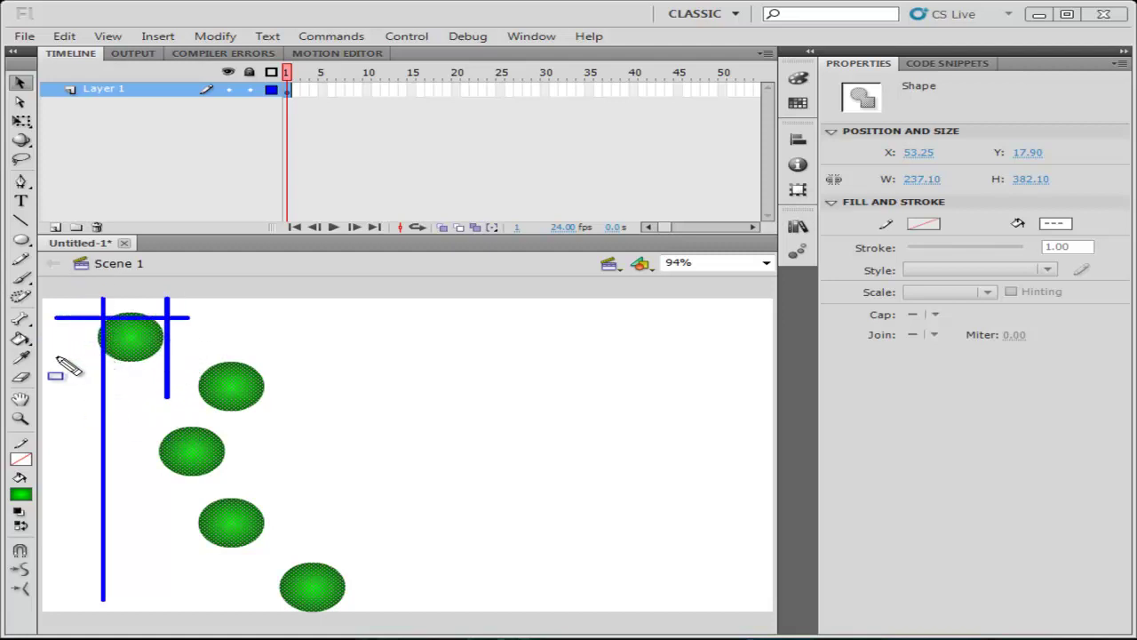
left_click_drag(56, 357, 182, 357)
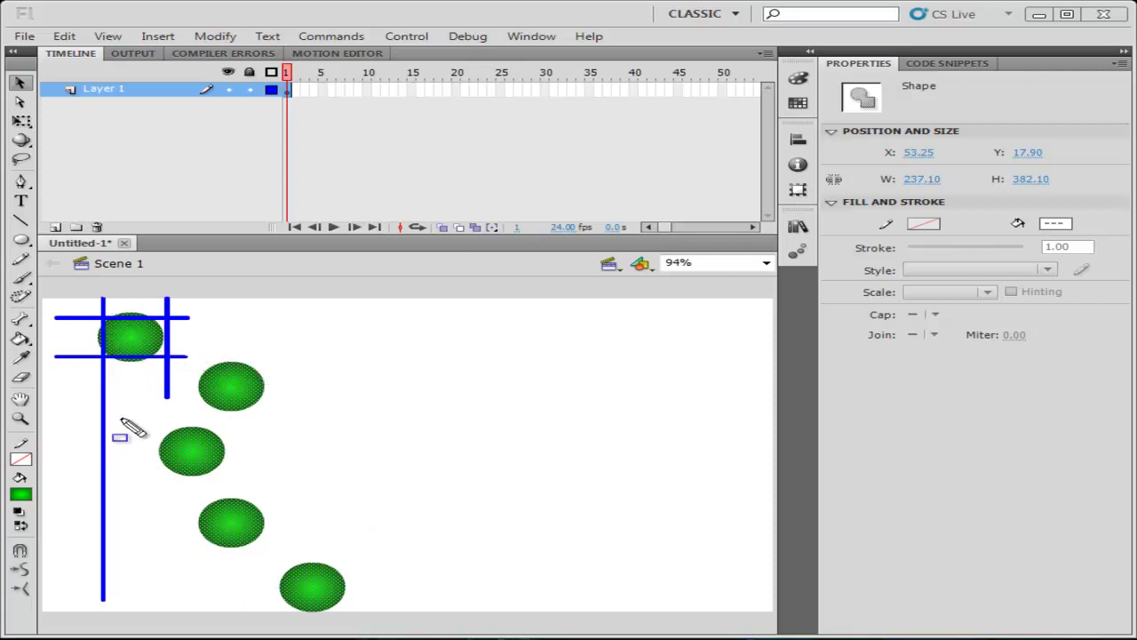
key("ctrl+z")
key("ctrl+z")
key("ctrl+z")
key("ctrl+z")
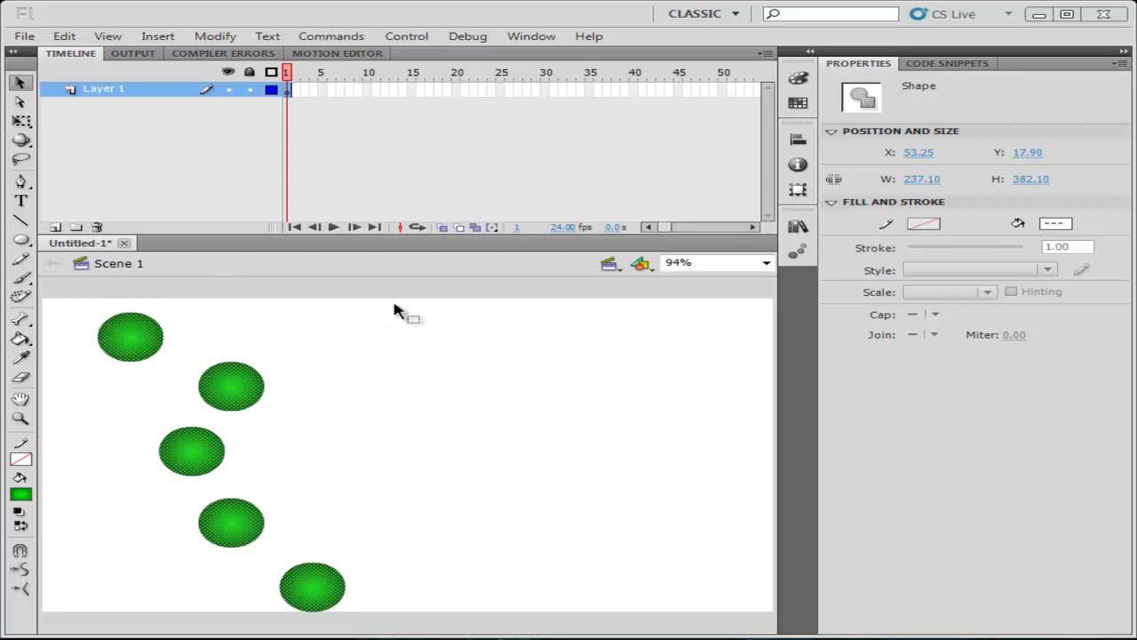
Try aligning the five selected circles by their left edges and by their right edges, undoing each alignment
left_click(798, 140)
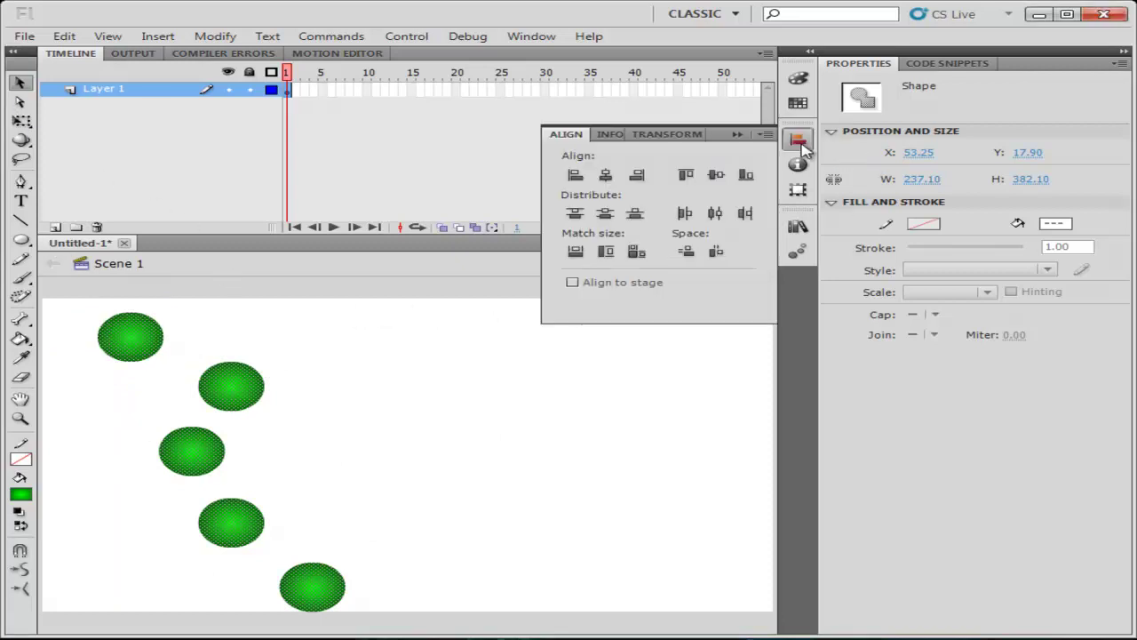
left_click(576, 176)
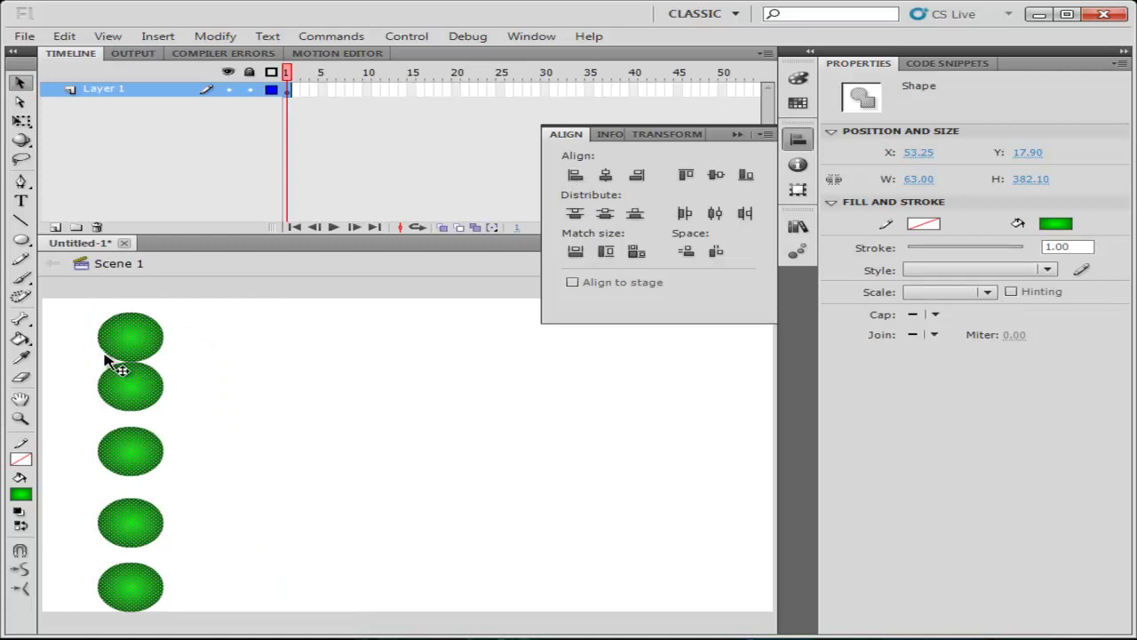
key("ctrl+z")
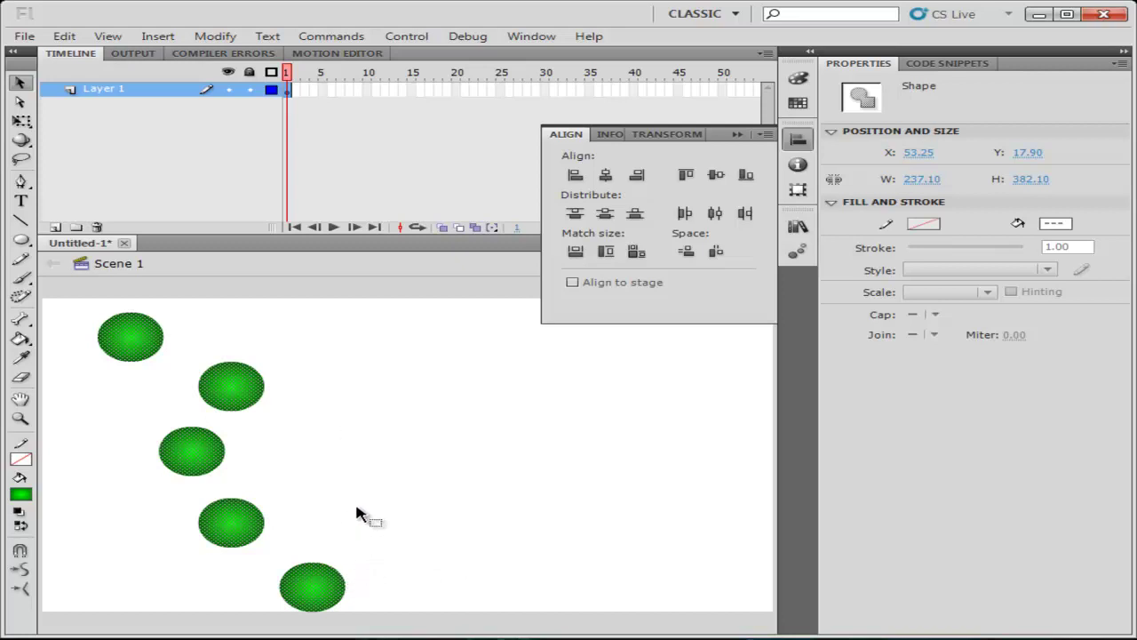
left_click(637, 175)
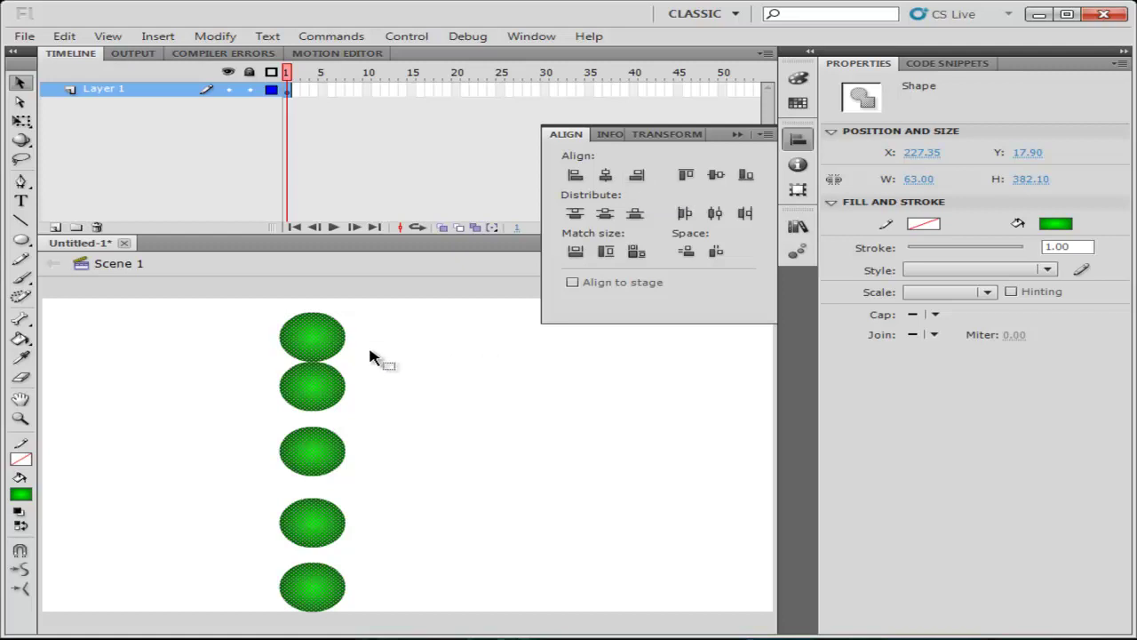
key("ctrl+z")
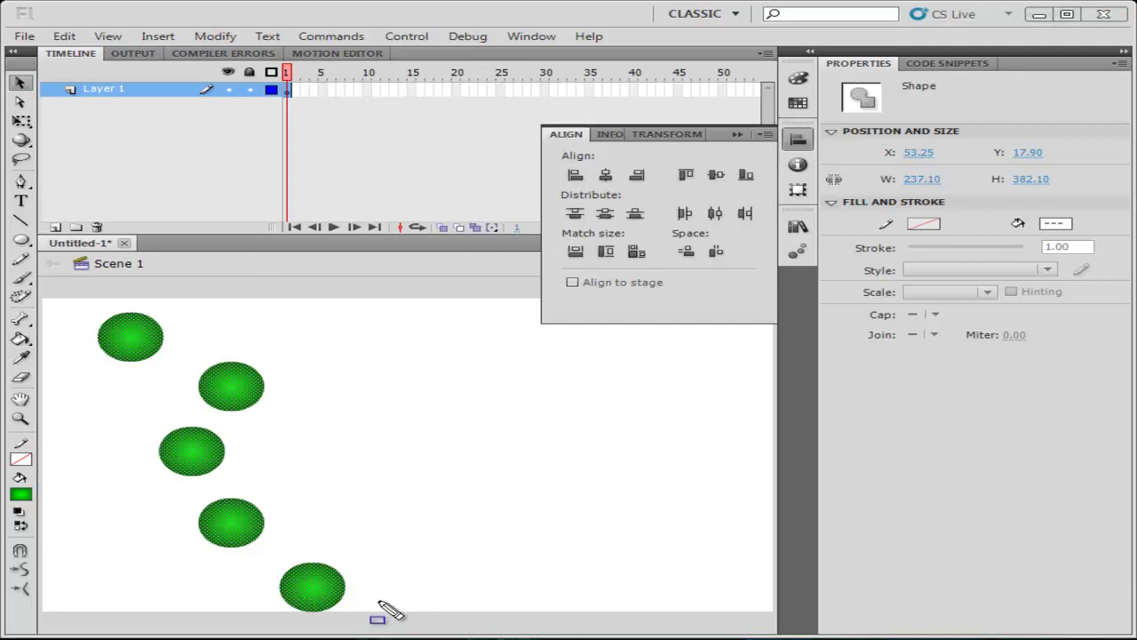
left_click_drag(343, 613, 341, 512)
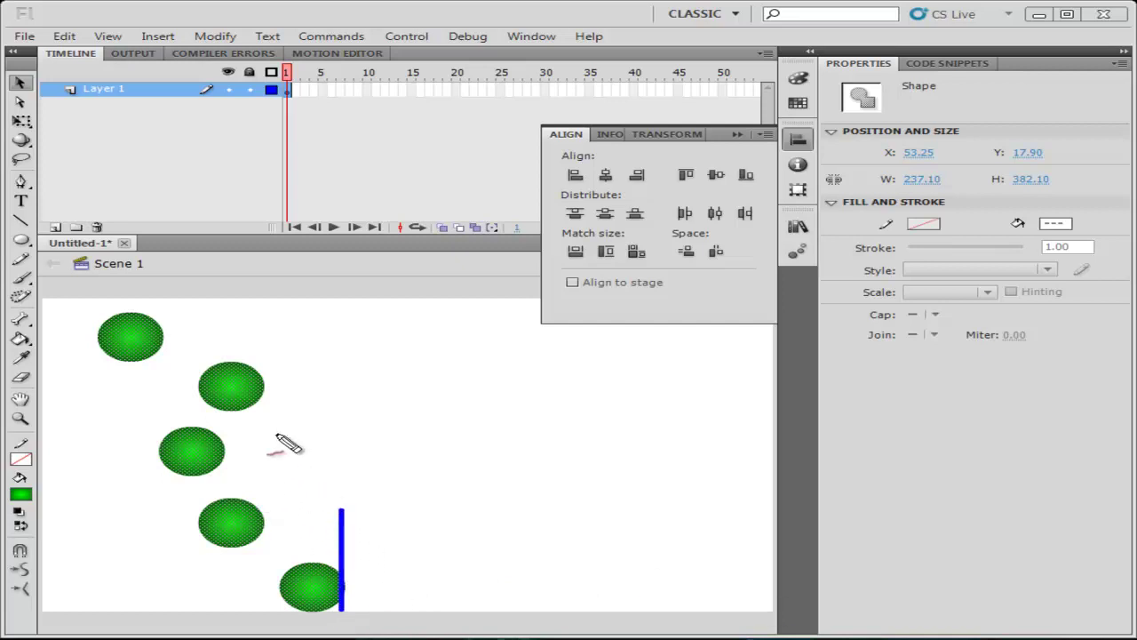
left_click_drag(102, 298, 99, 377)
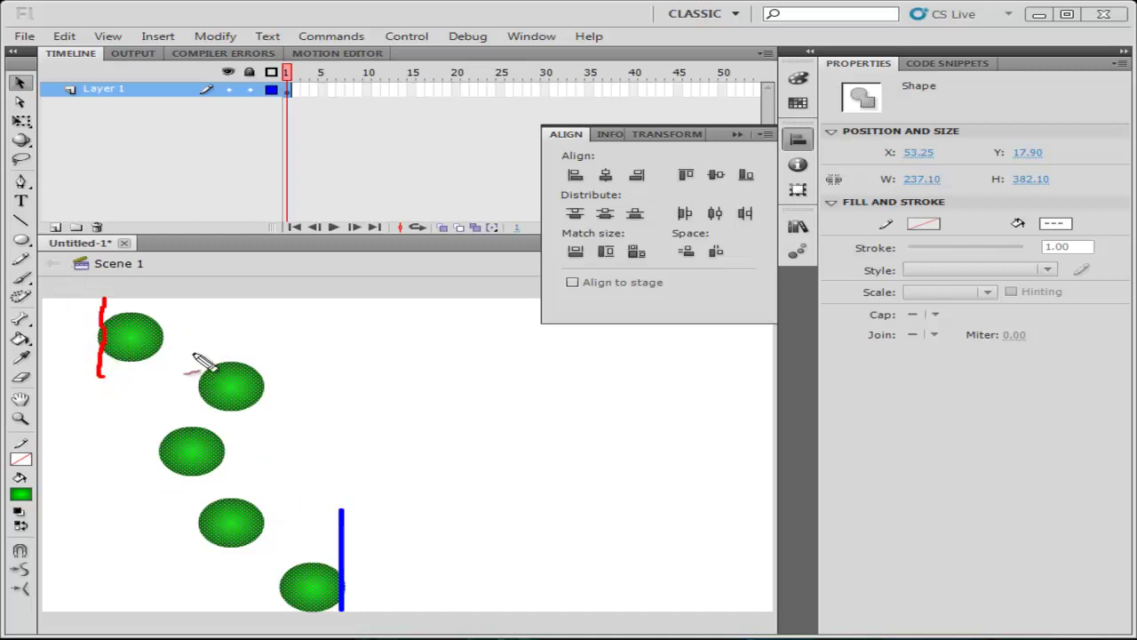
left_click_drag(236, 302, 231, 612)
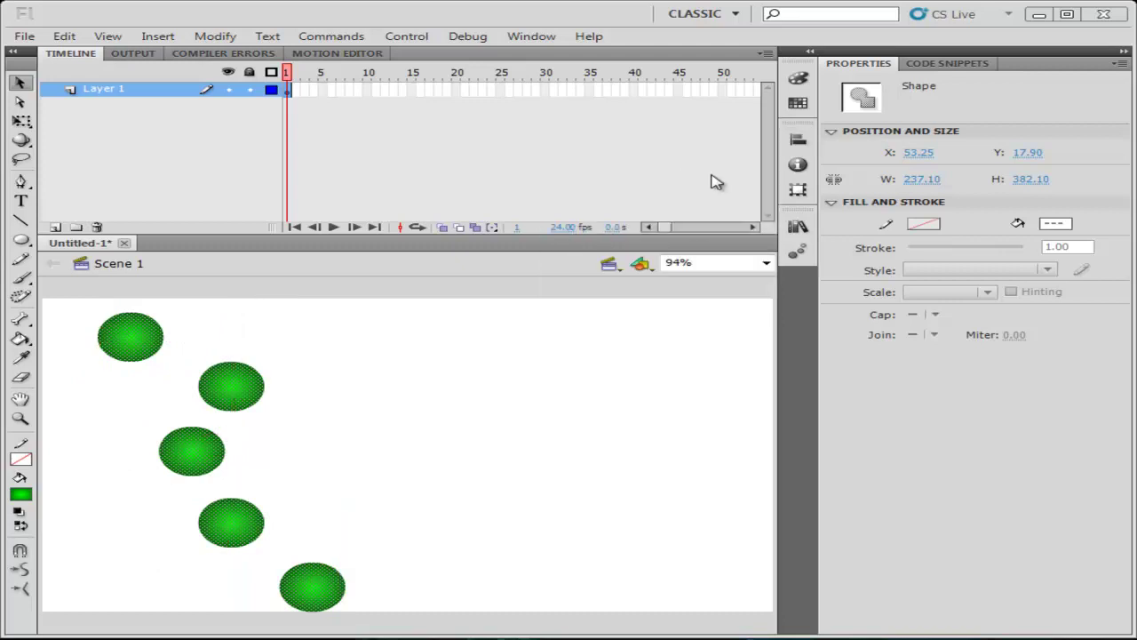
Try aligning the five selected circles by their horizontal centres and undo the alignment
left_click(798, 138)
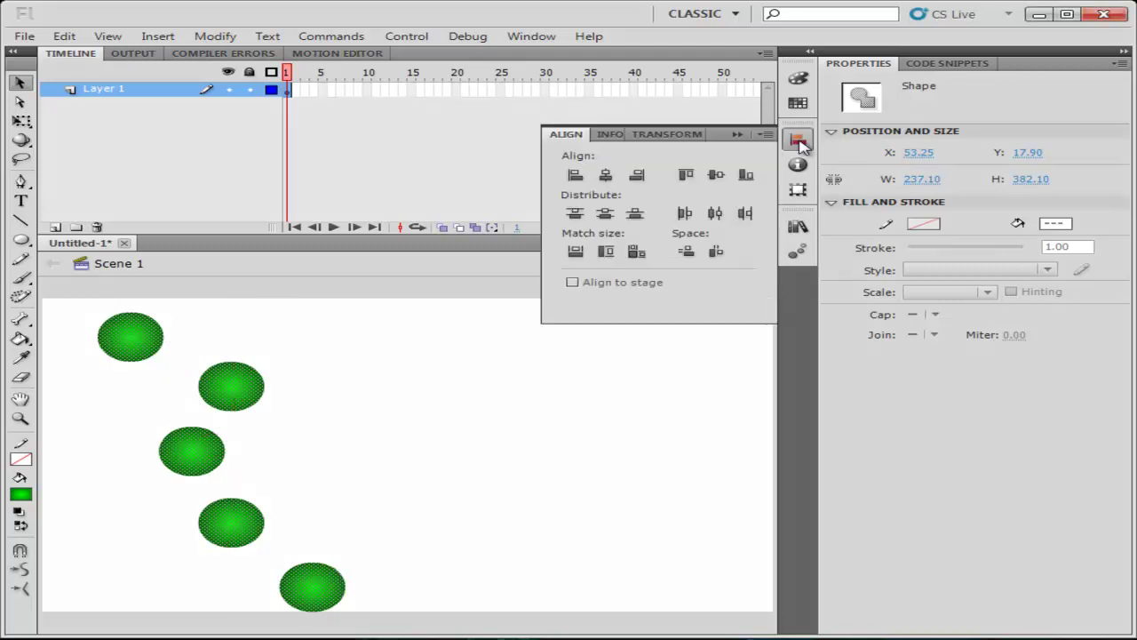
left_click(608, 176)
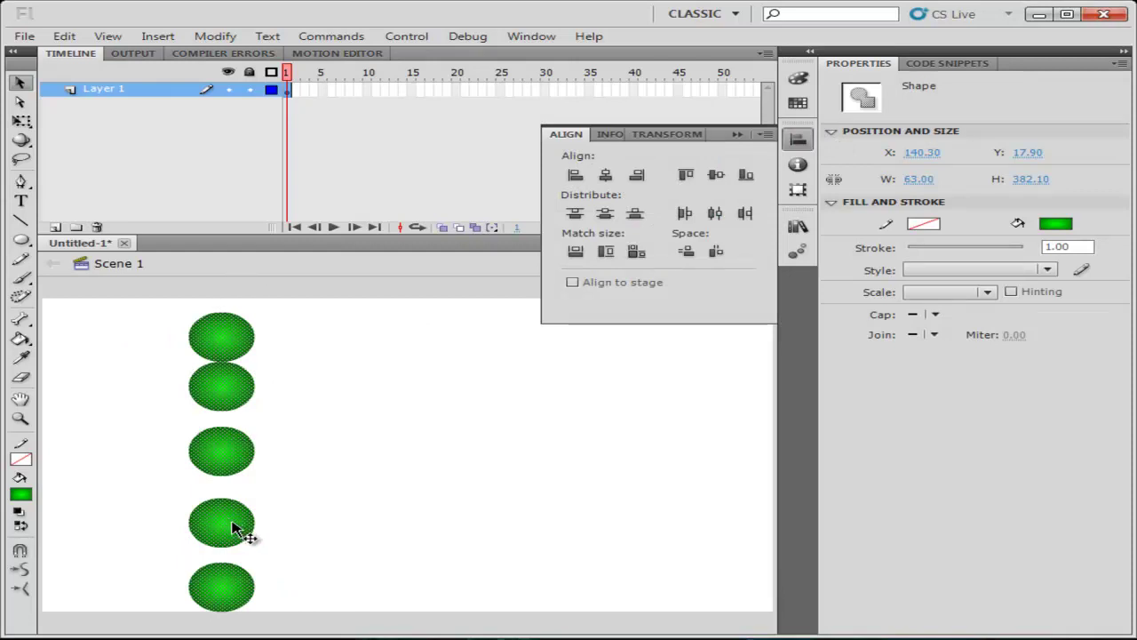
key("ctrl+z")
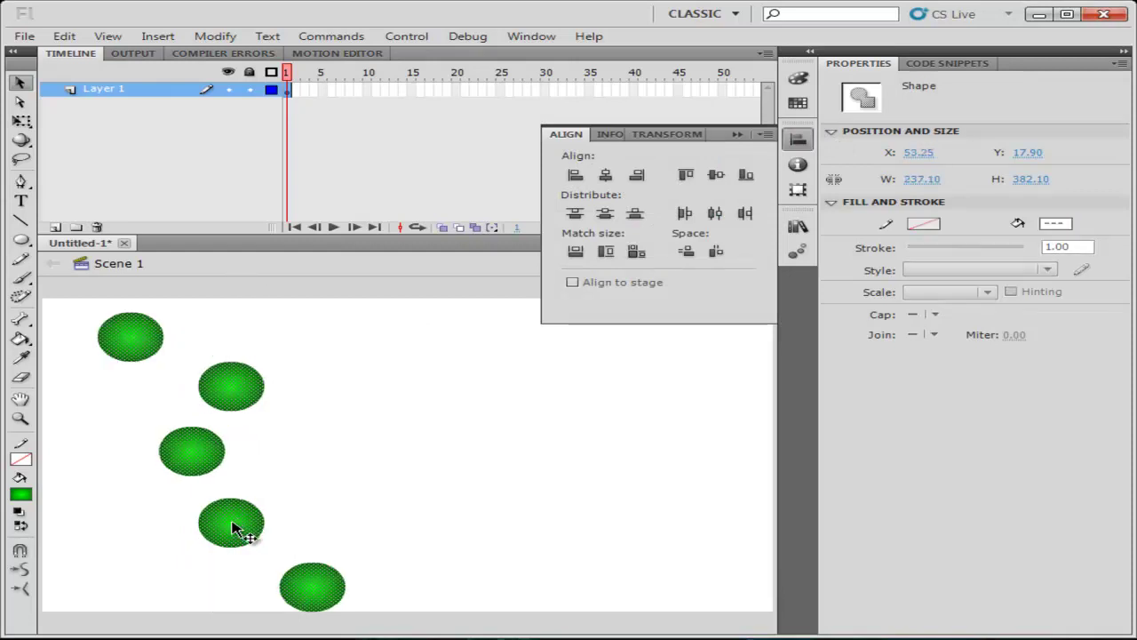
Try aligning the five circles by their top edges and by their bottom edges, undoing each alignment, and hide the Align panel
left_click(687, 176)
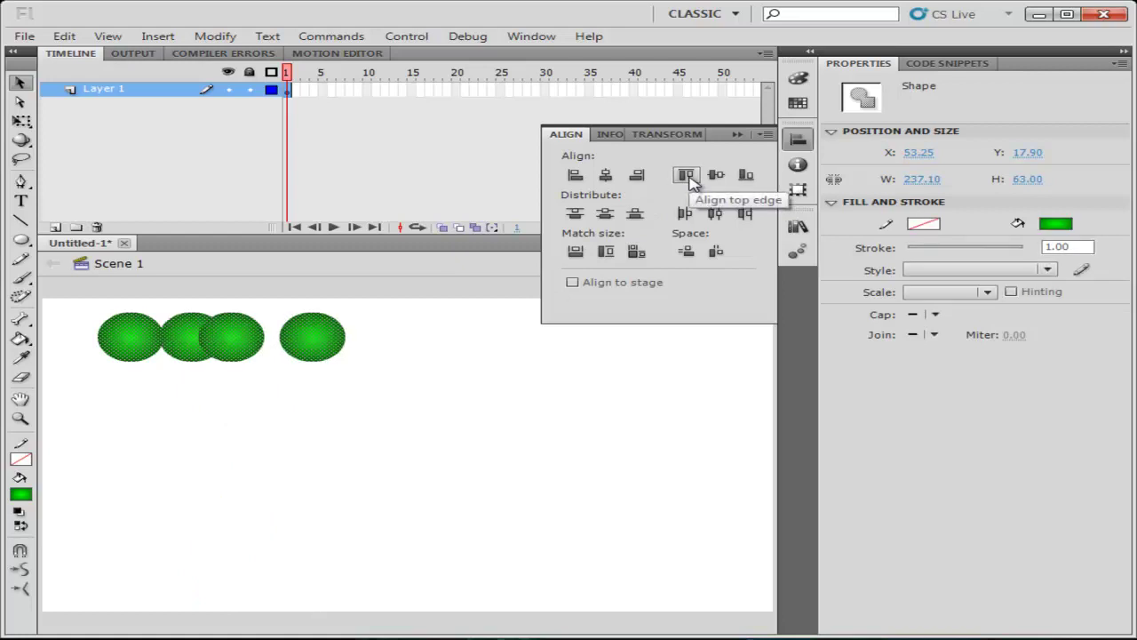
key("ctrl+z")
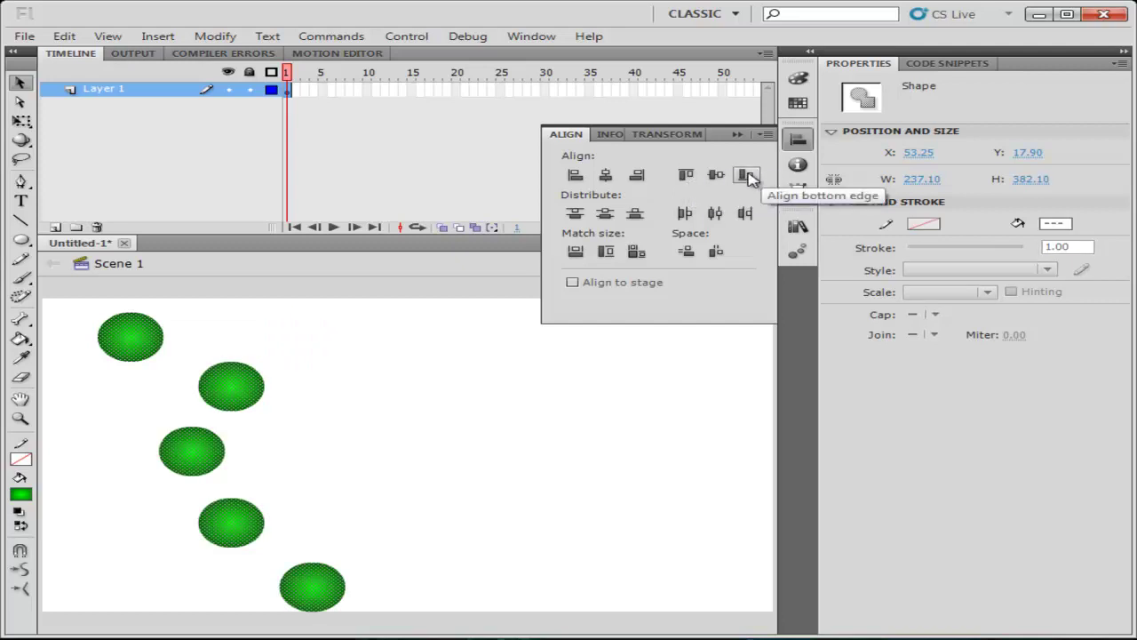
left_click(747, 176)
key("ctrl+z")
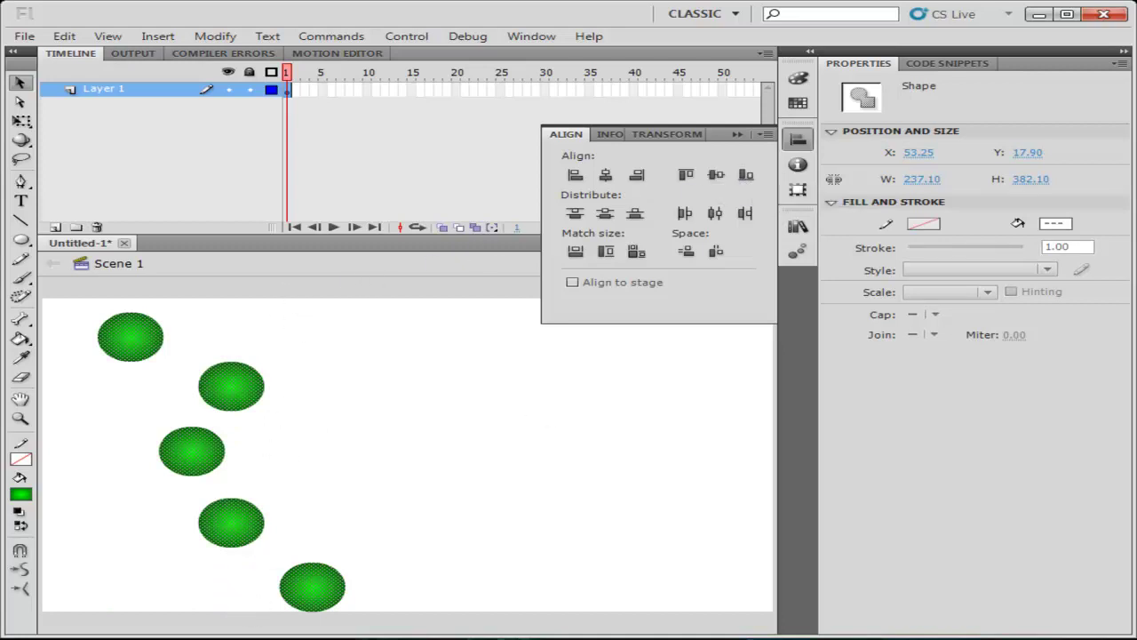
key("ctrl+k")
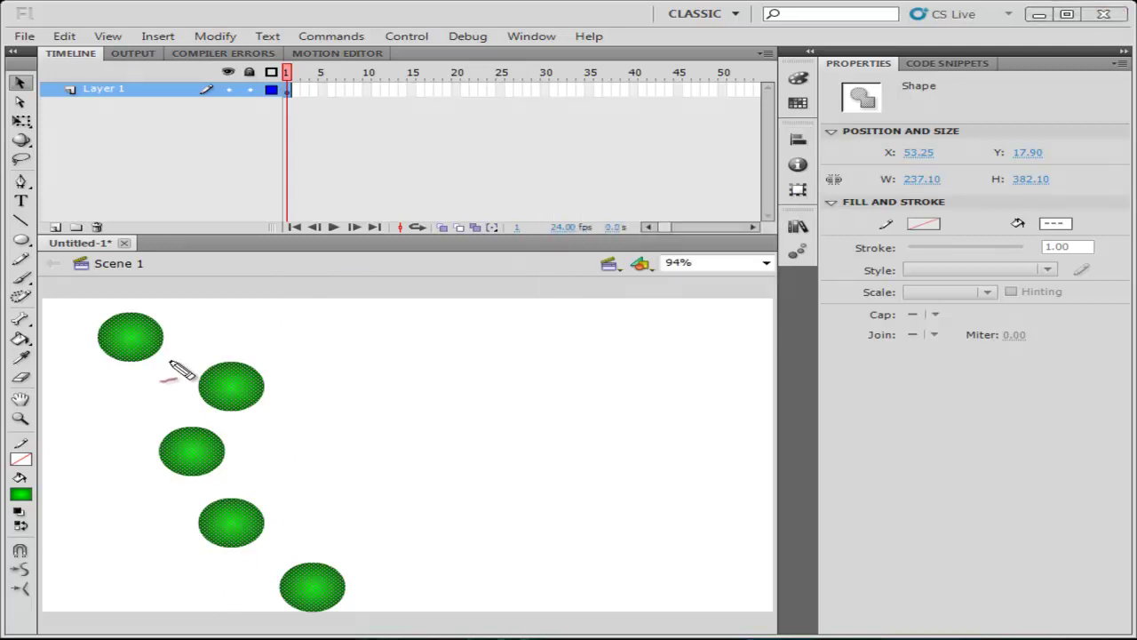
left_click_drag(59, 311, 563, 312)
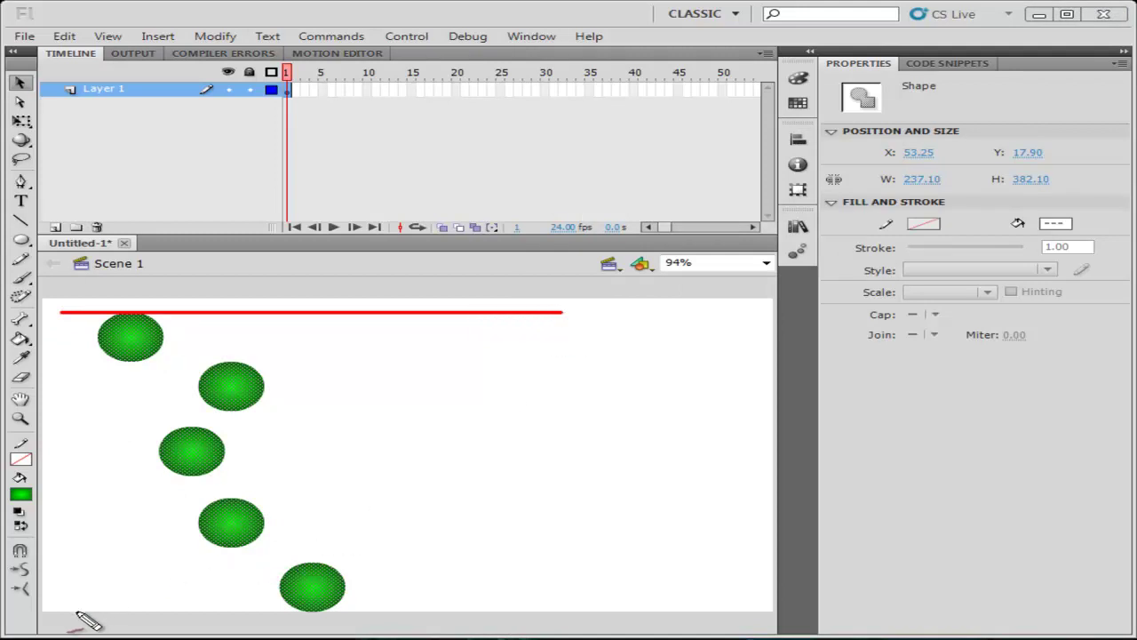
left_click_drag(73, 611, 573, 612)
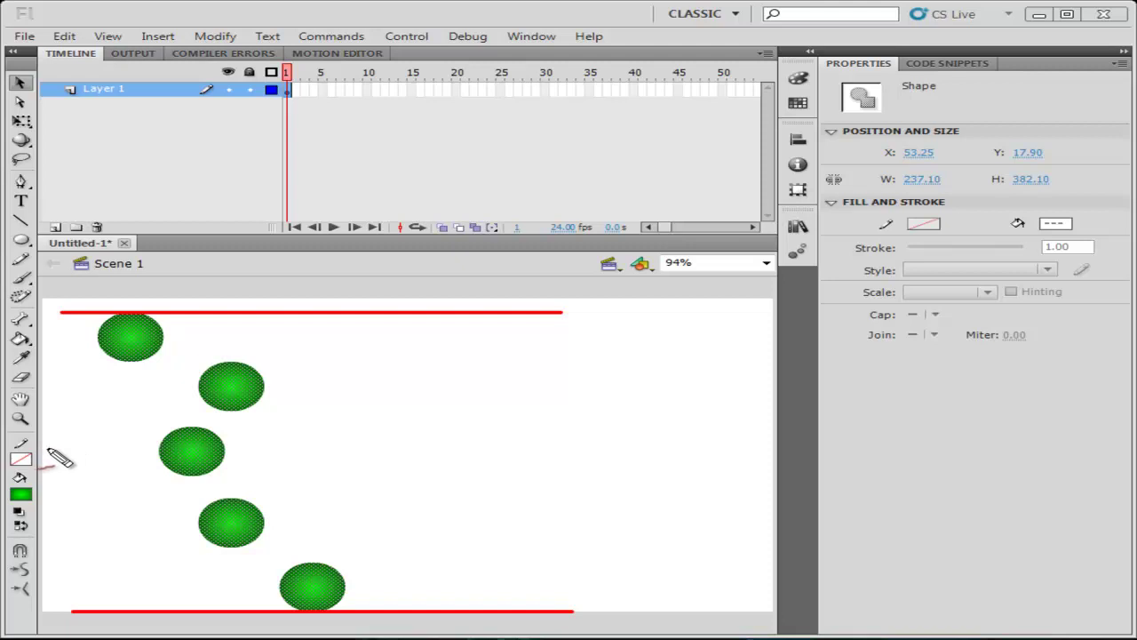
left_click_drag(46, 448, 621, 448)
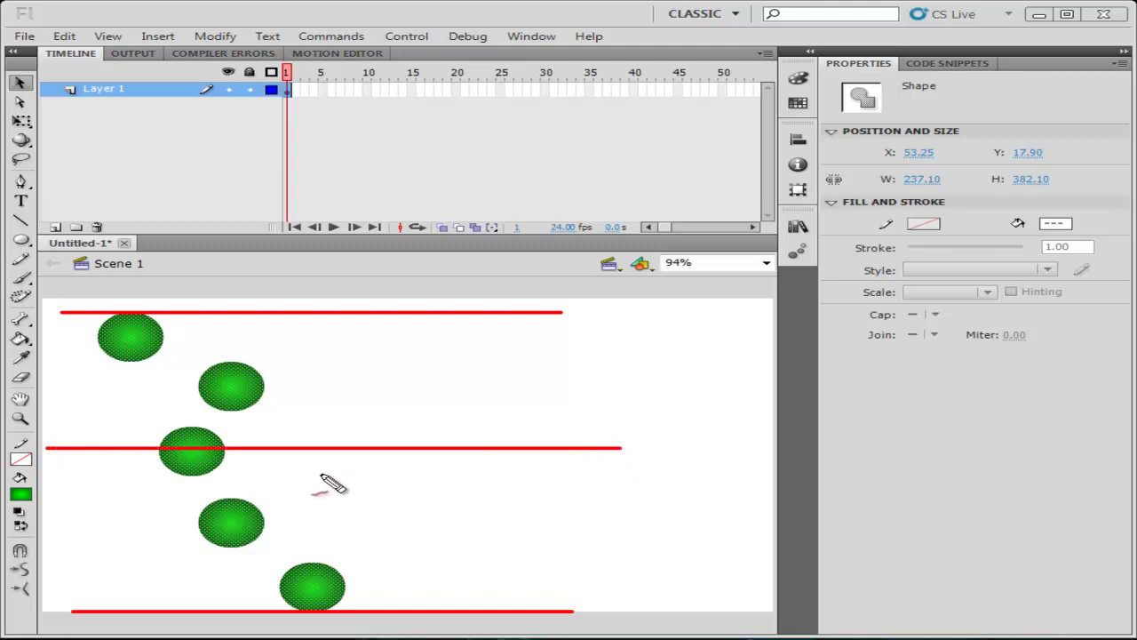
left_click_drag(680, 484, 692, 480)
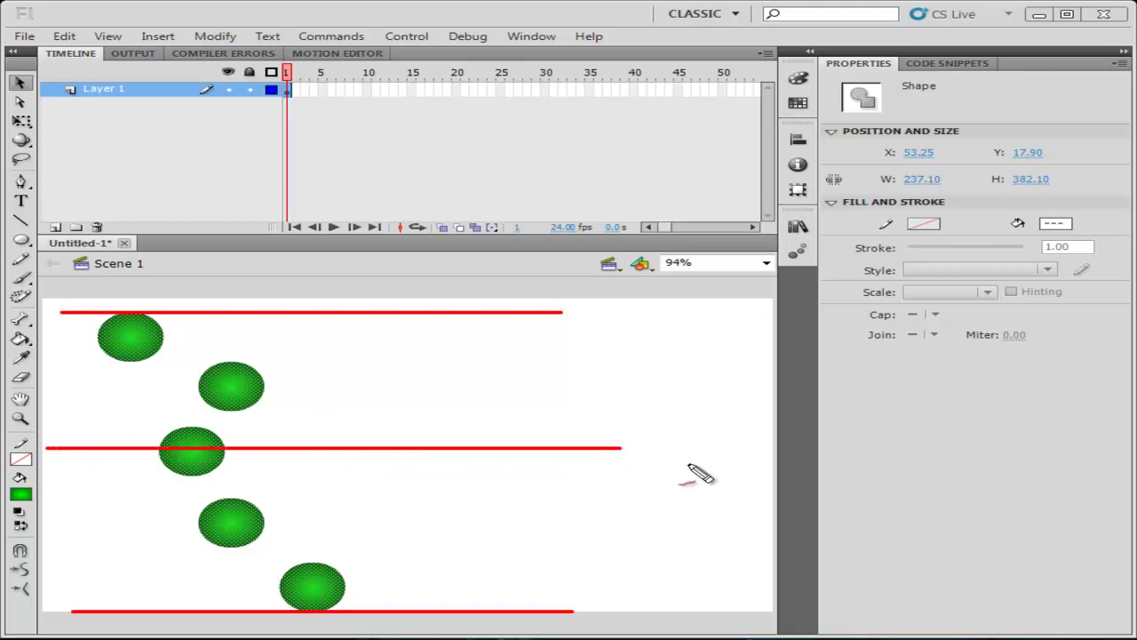
key("ctrl+z")
key("ctrl+z")
key("ctrl+z")
key("ctrl+z")
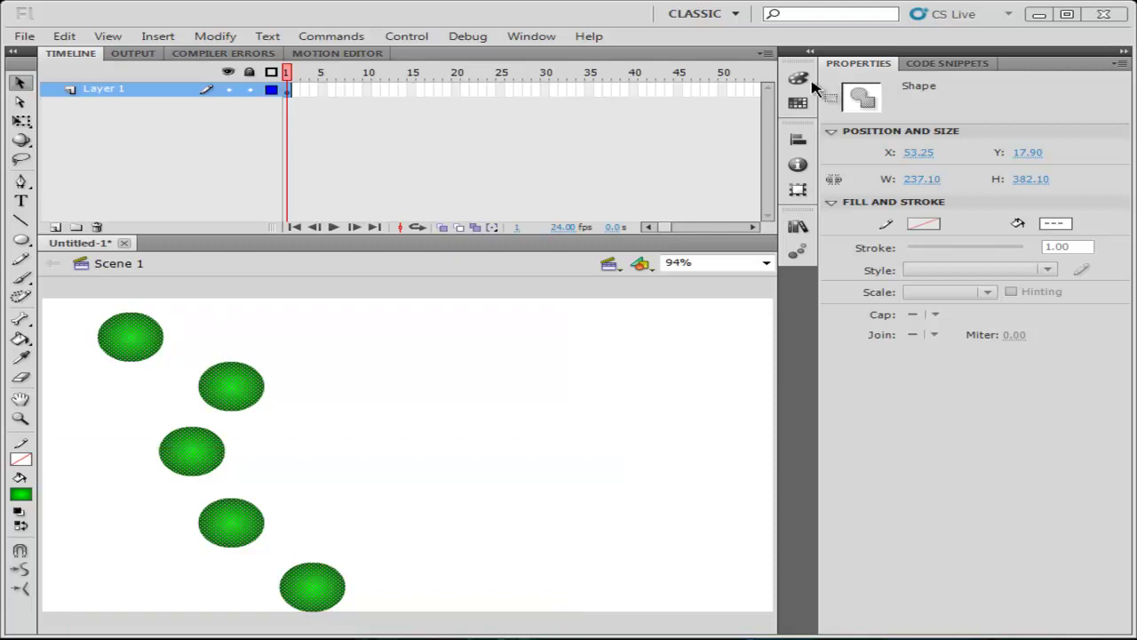
Show the Align panel, try aligning the five circles by their vertical centres, and undo the alignment
left_click(797, 140)
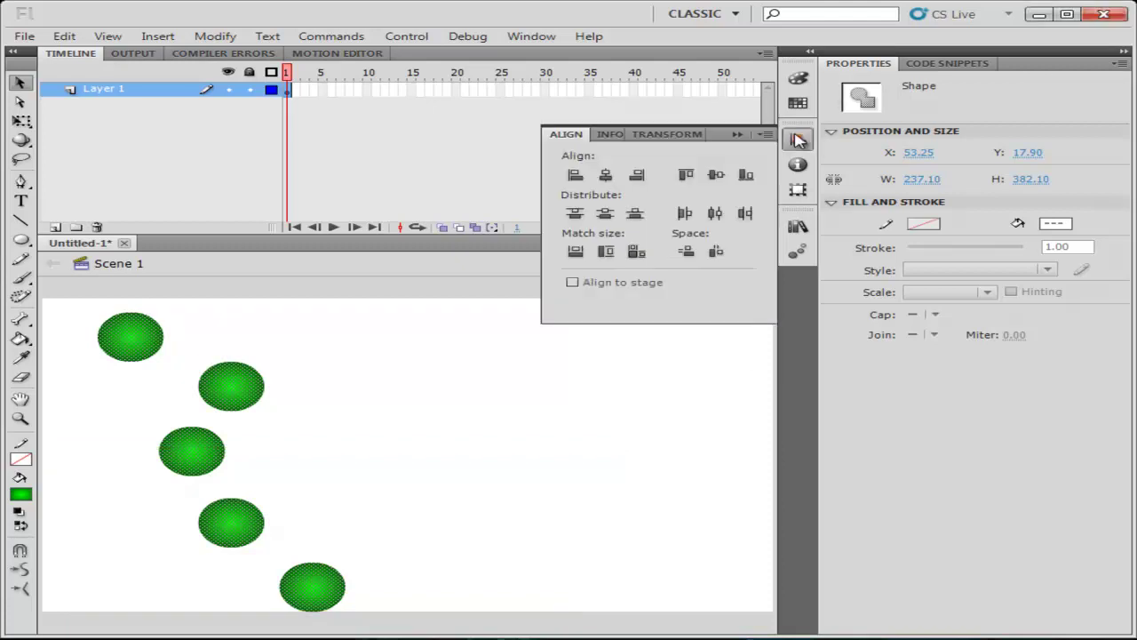
left_click(715, 176)
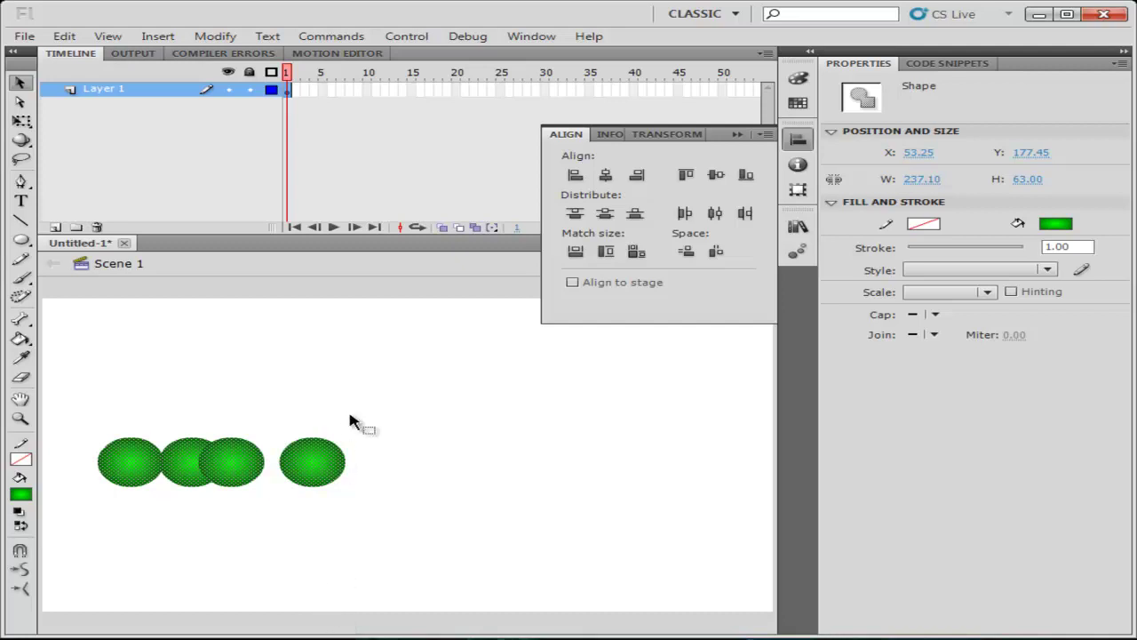
key("ctrl+z")
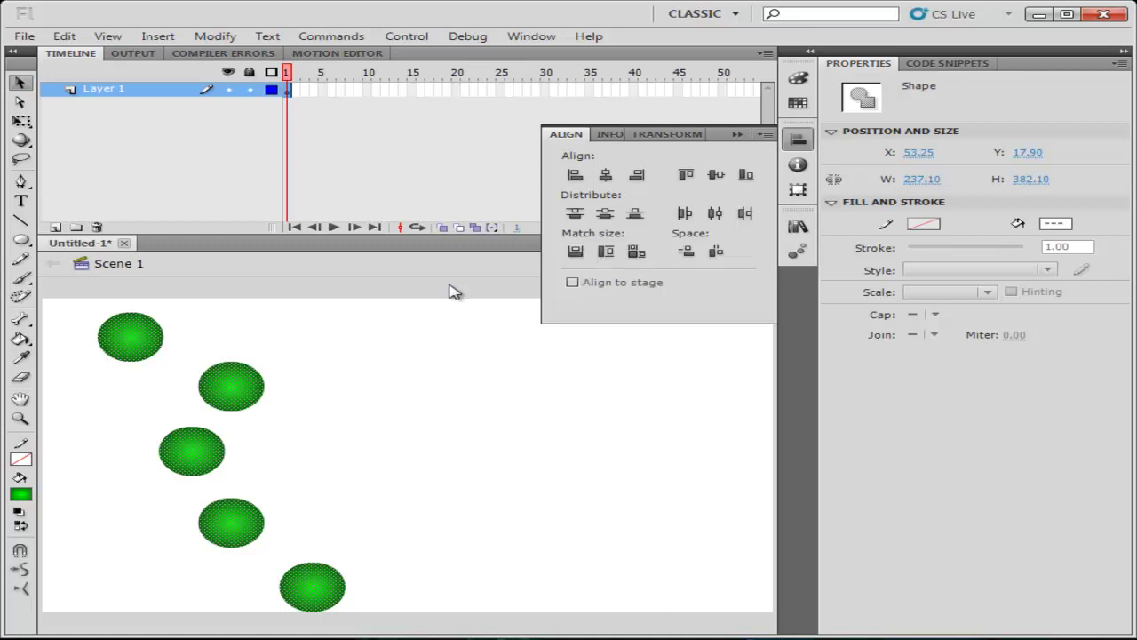
Enlarge the second circle from the top to about 90.65 by 90.65 px with Free Transform
left_click(153, 311)
left_click(252, 392)
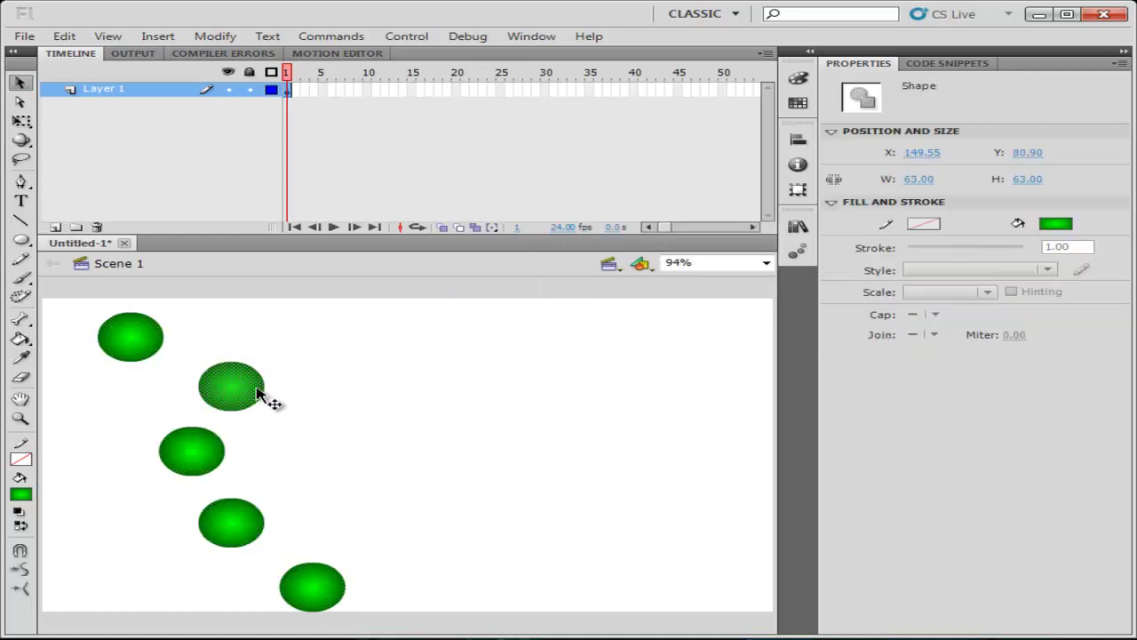
key("q")
left_click_drag(264, 411, 336, 436)
left_click(20, 82)
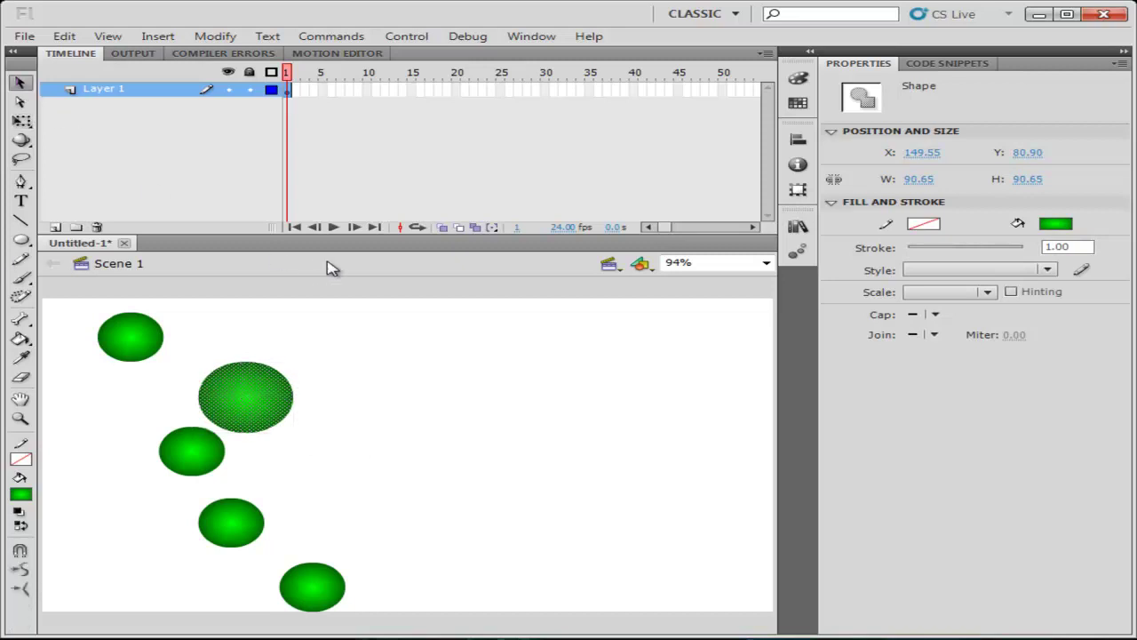
Select only the enlarged circle and the topmost circle, try matching their widths, and undo the match
left_click_drag(403, 291, 34, 611)
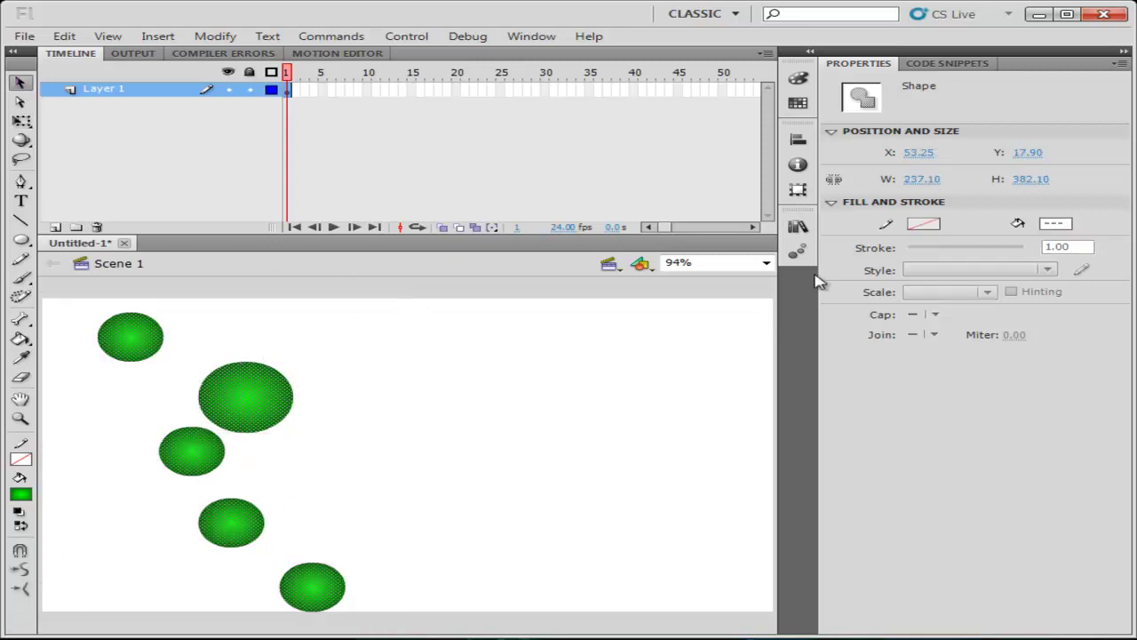
left_click(417, 355)
left_click(284, 394)
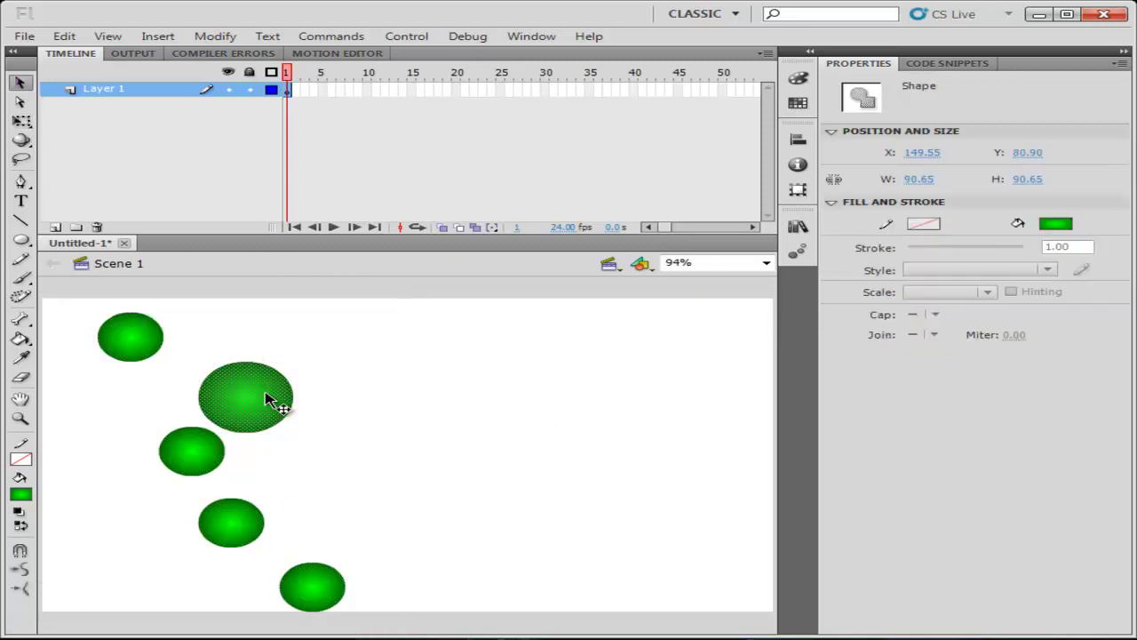
left_click(132, 354, "shift")
left_click(798, 139)
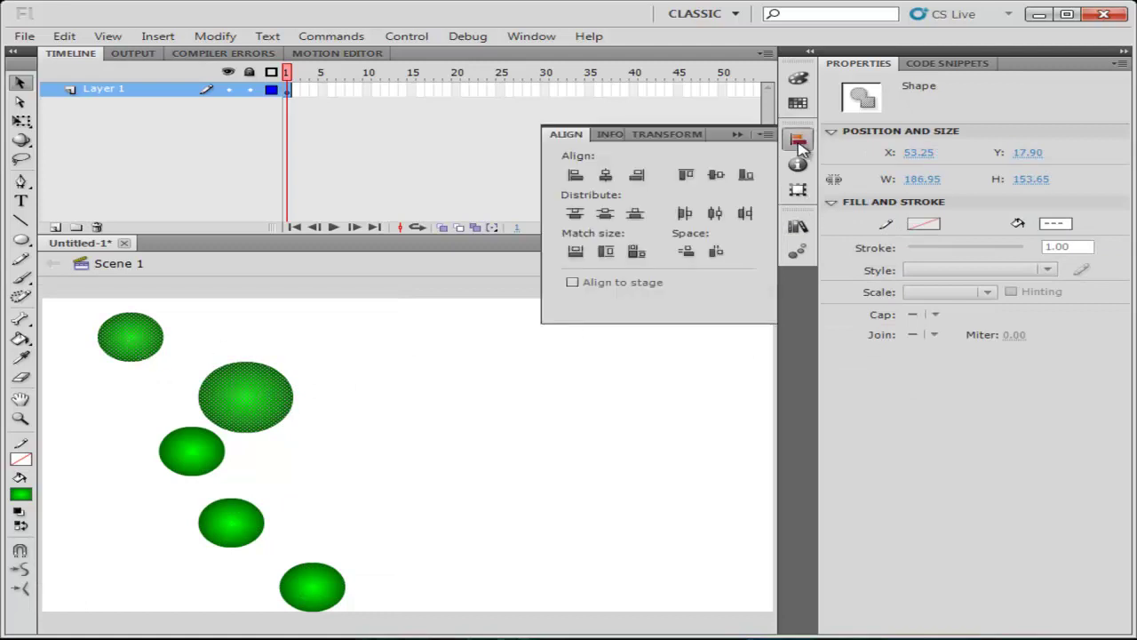
left_click(575, 252)
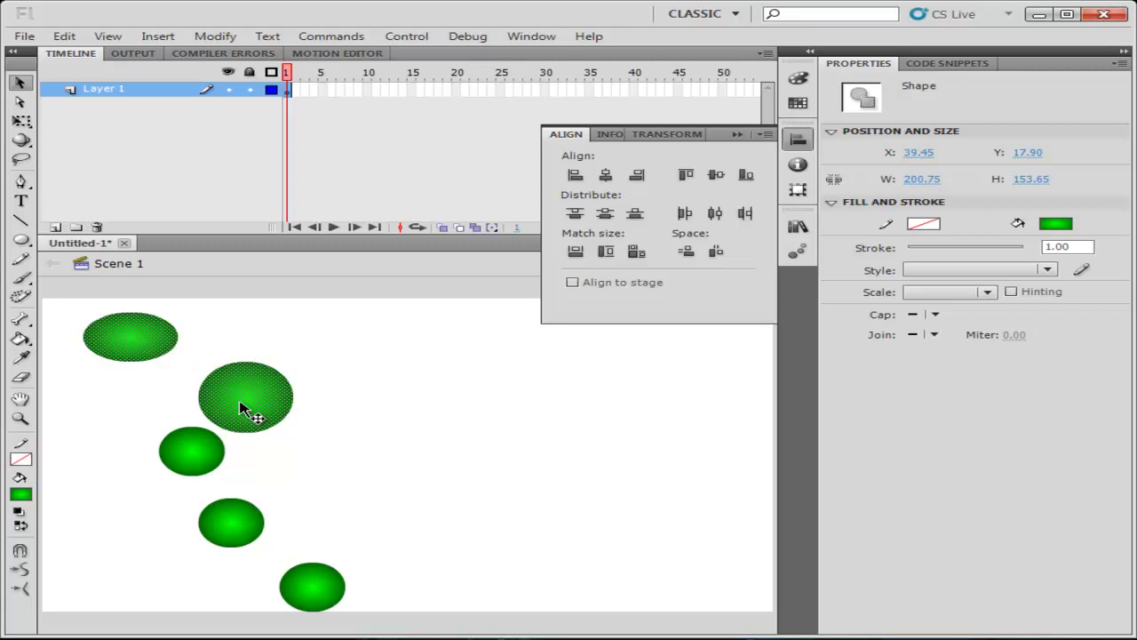
key("ctrl+z")
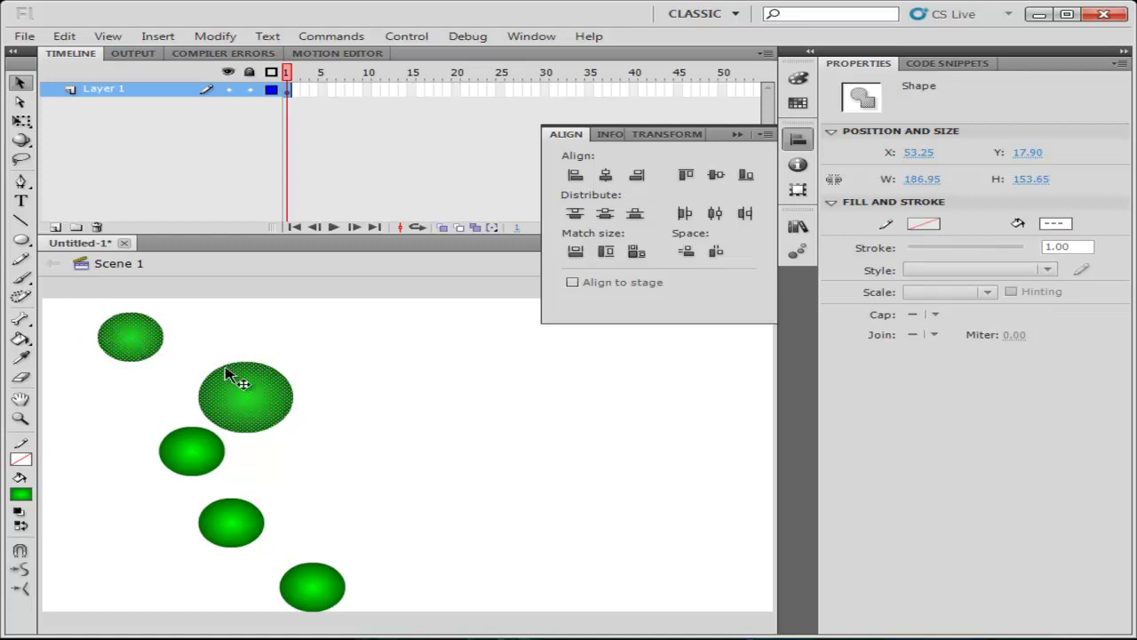
Try matching the two selected circles' heights, then both width and height, undoing each match
left_click(606, 253)
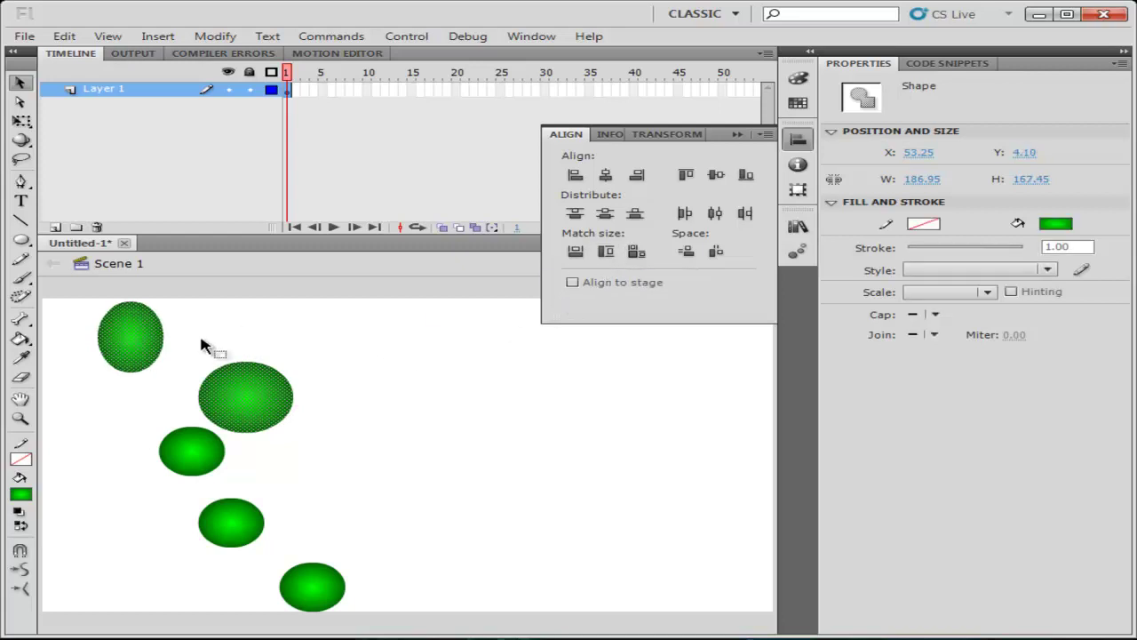
key("ctrl+z")
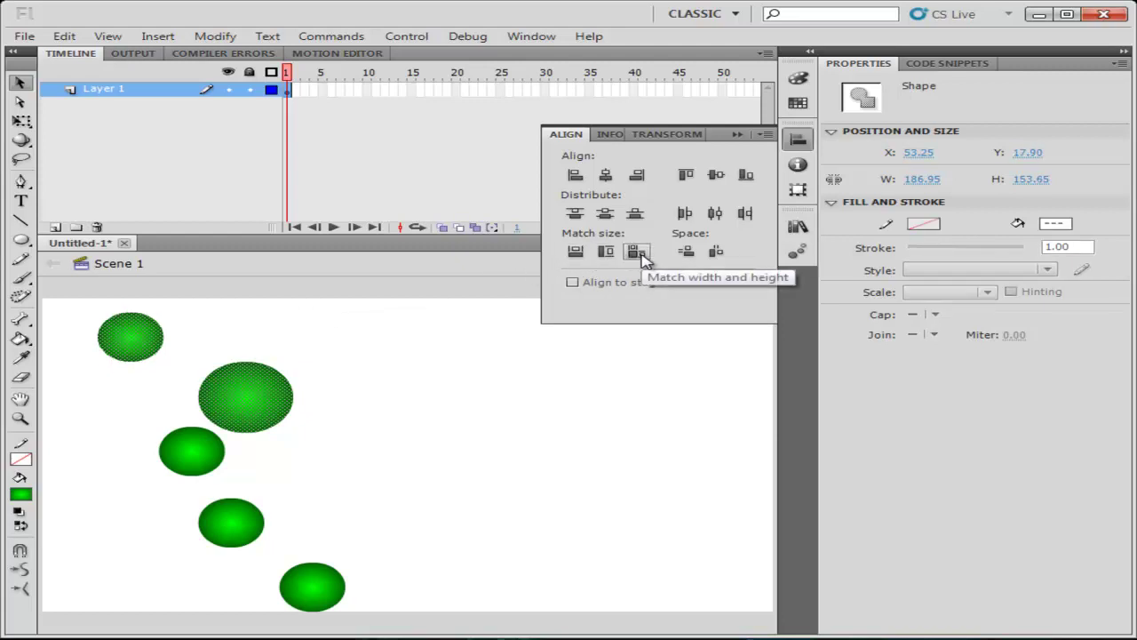
left_click(636, 253)
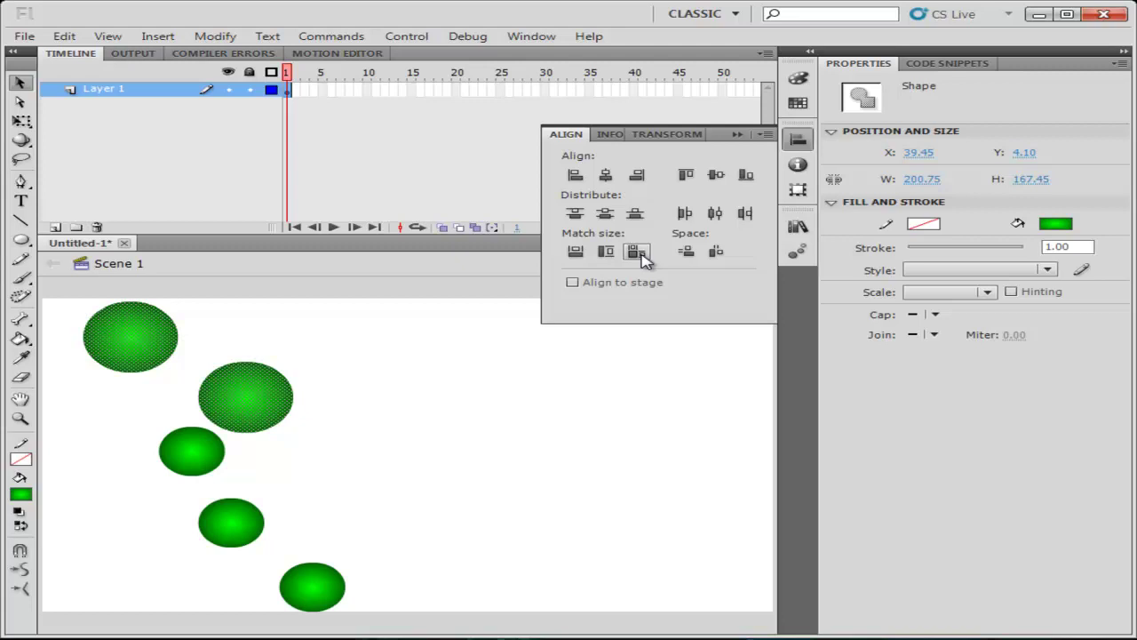
key("ctrl+z")
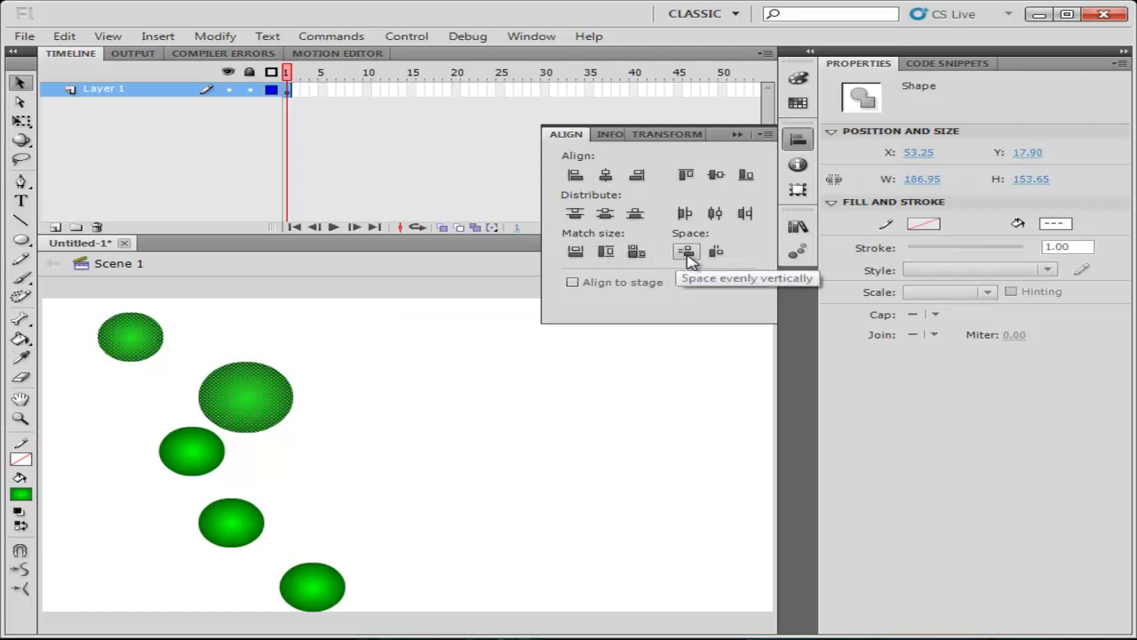
Select all five circles, try spacing them evenly horizontally, and undo the spacing
left_click_drag(432, 289, 68, 629)
left_click(798, 140)
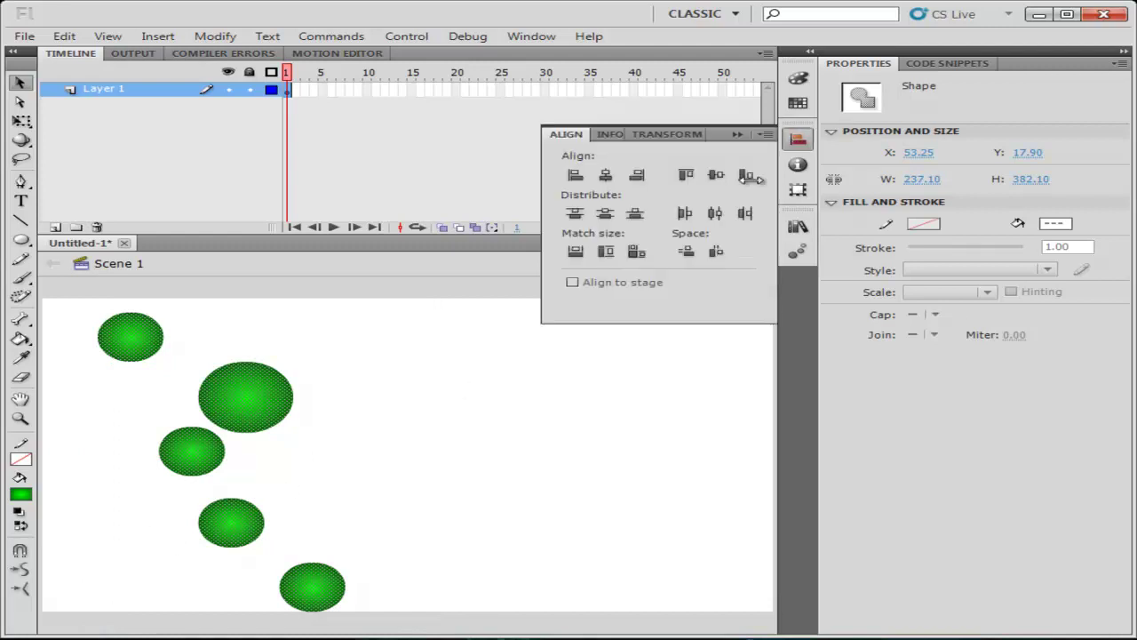
left_click(717, 253)
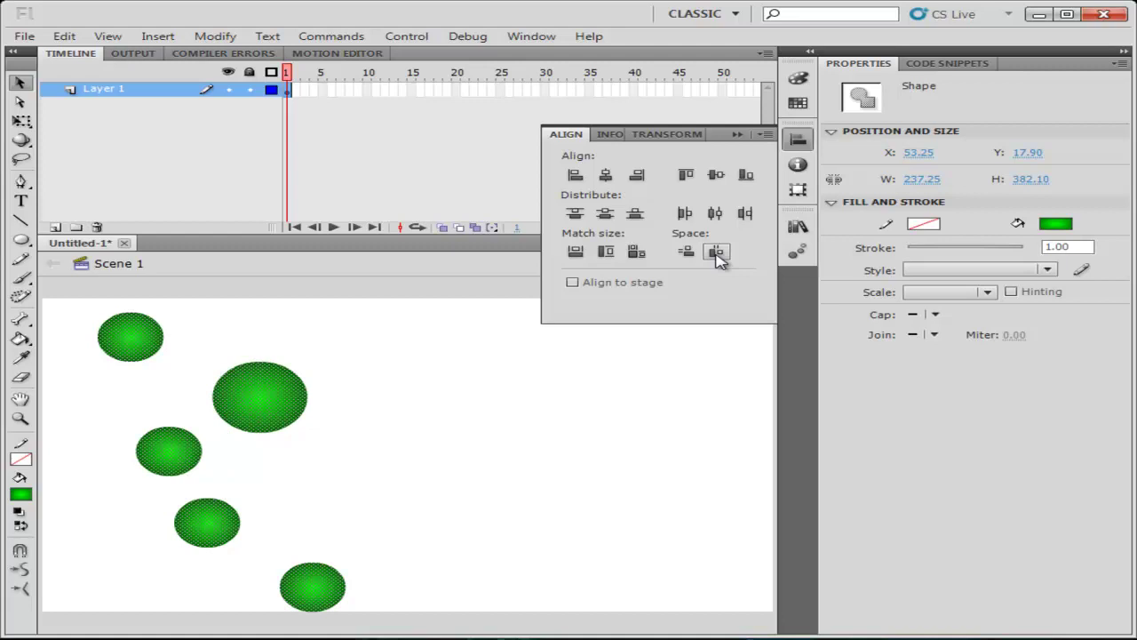
key("ctrl+z")
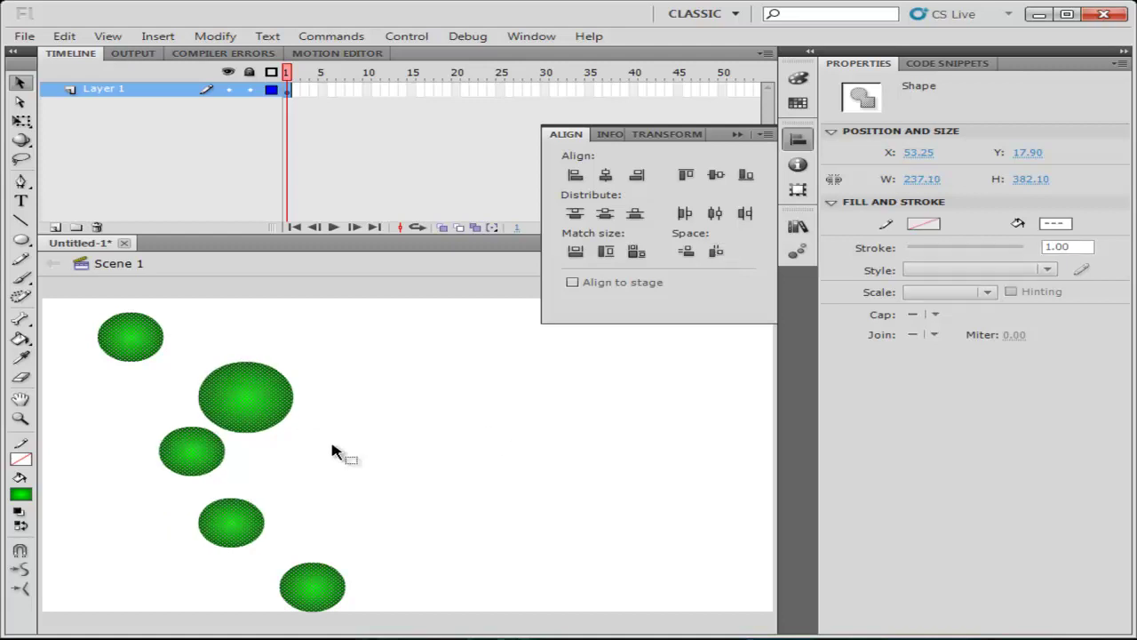
Select the enlarged circle by itself and undo its enlargement
left_click(302, 419)
left_click(263, 411)
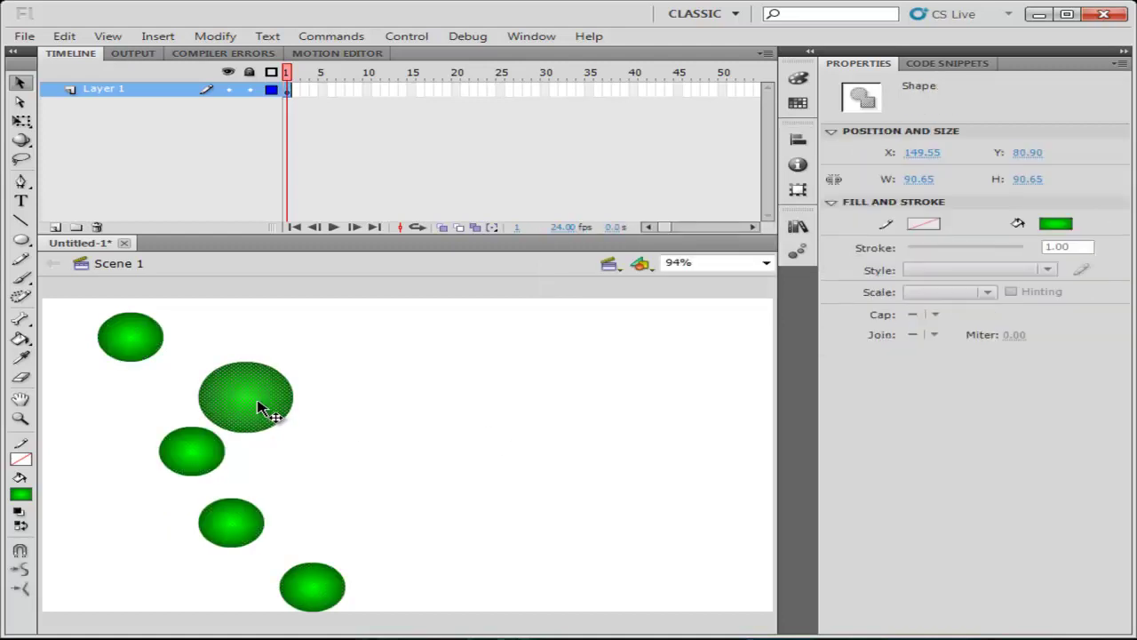
key("ctrl+shift+a")
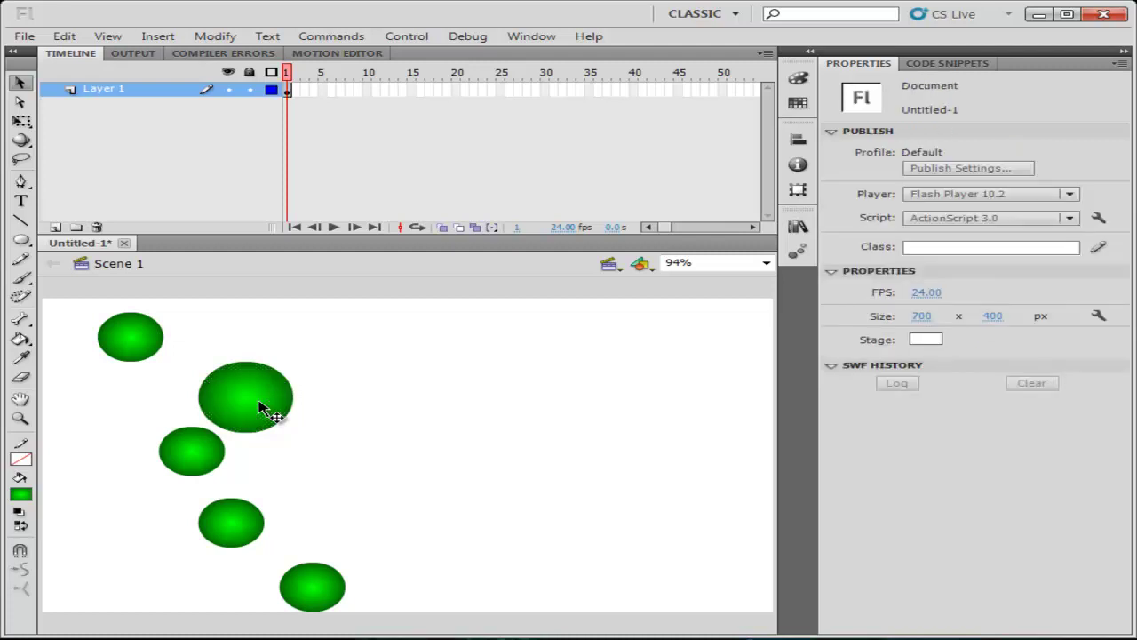
key("ctrl+a")
key("ctrl+shift+a")
left_click(263, 411)
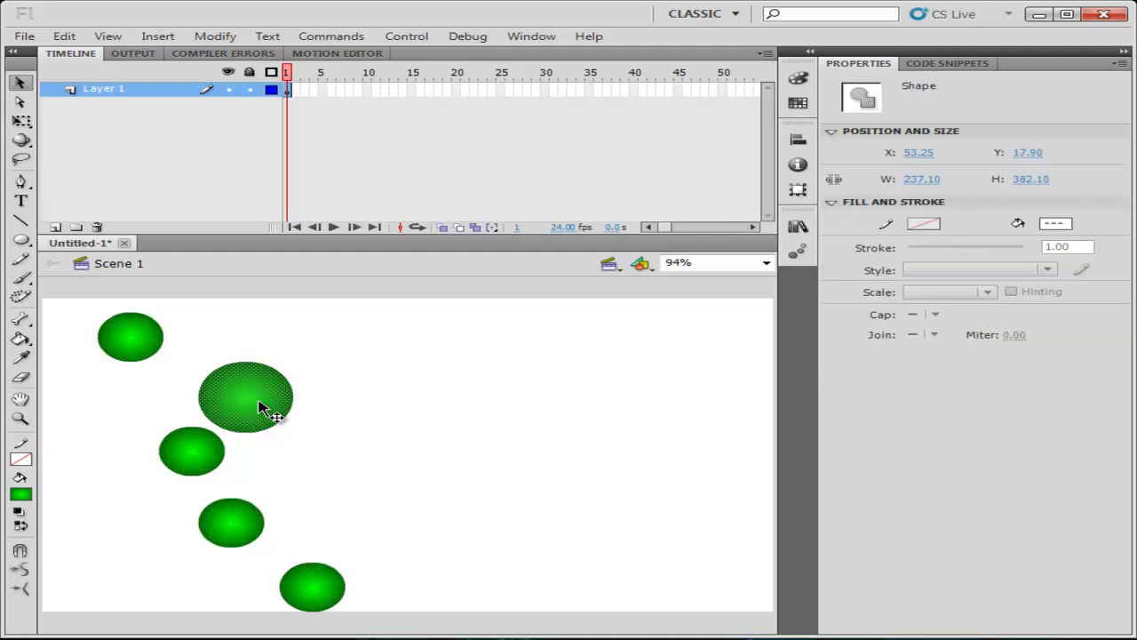
key("ctrl+z")
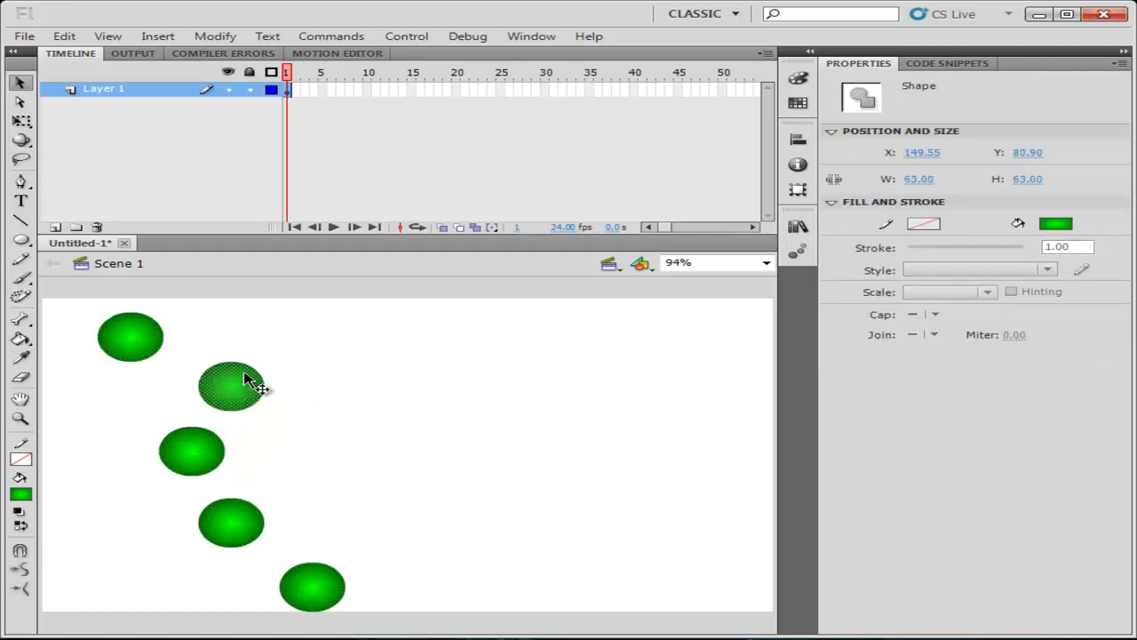
Move the four lower circles up beside the topmost circle, forming a rough horizontal row with uneven gaps near the stage's top edge
left_click_drag(246, 386, 234, 338)
left_click_drag(210, 451, 316, 339)
left_click_drag(250, 546, 394, 352)
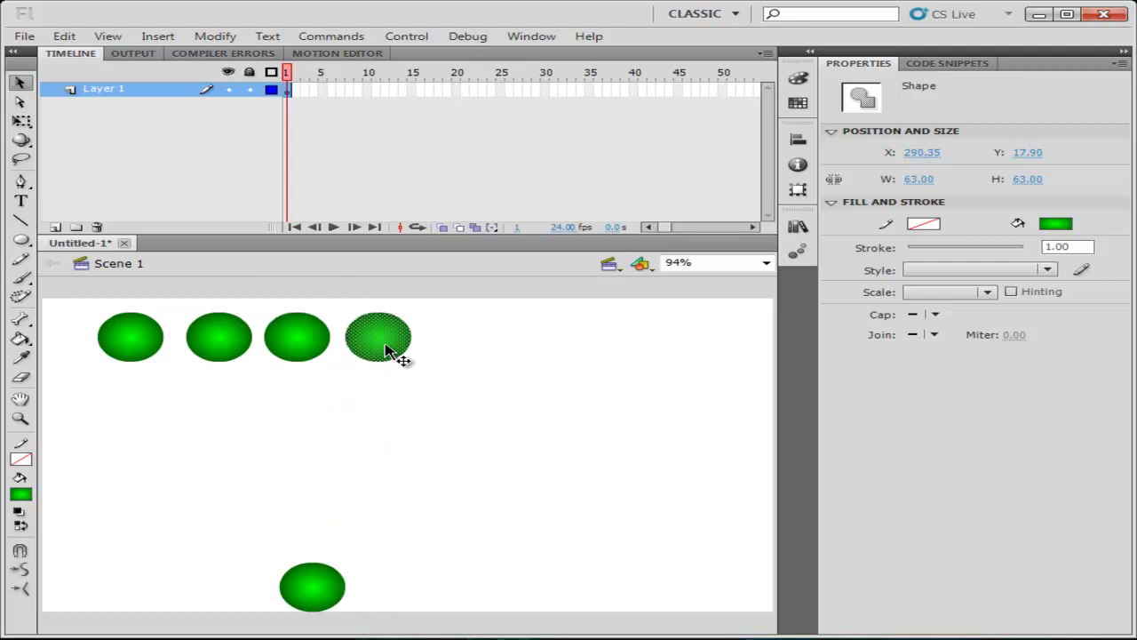
left_click_drag(330, 595, 503, 348)
Select all five circles, try spacing them evenly horizontally and evenly vertically, and undo both spacings
left_click_drag(573, 435, 93, 304)
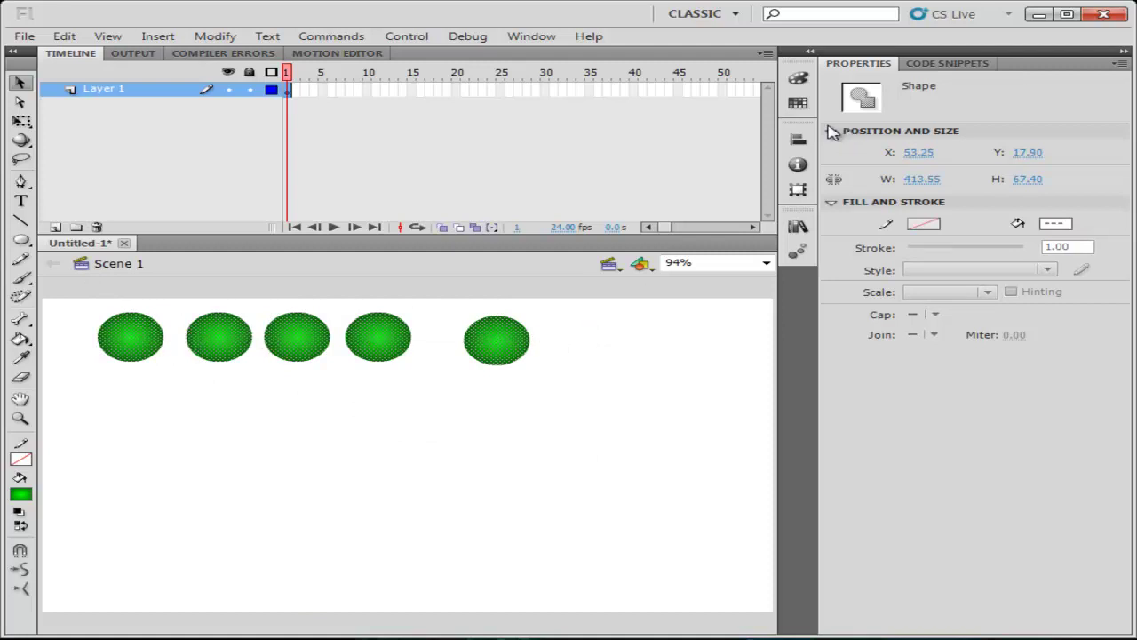
left_click(798, 139)
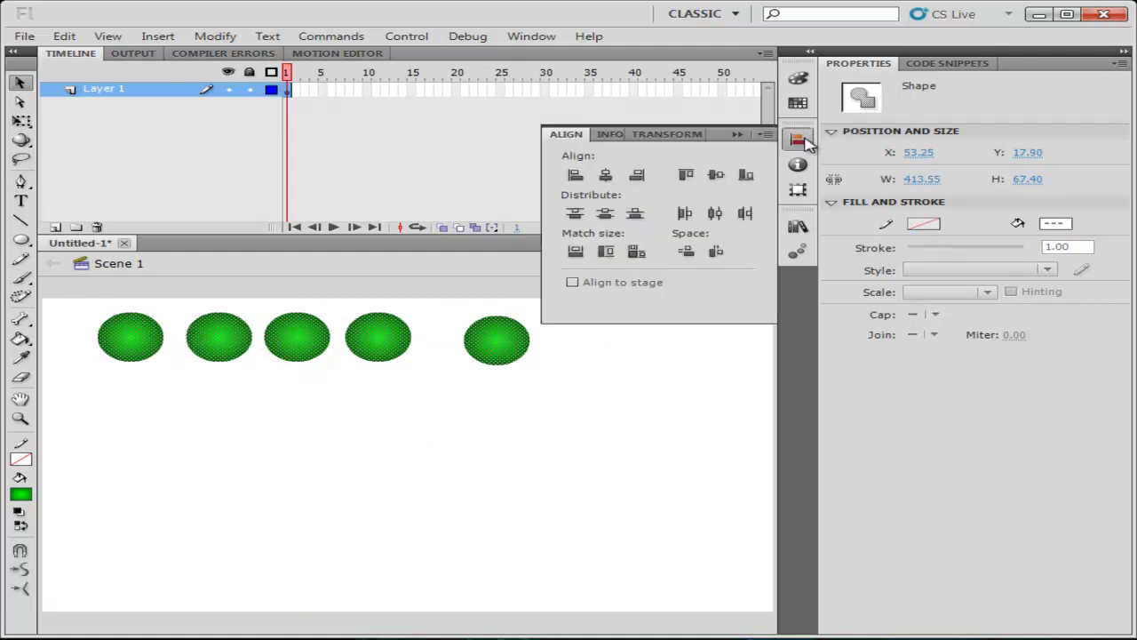
left_click(716, 252)
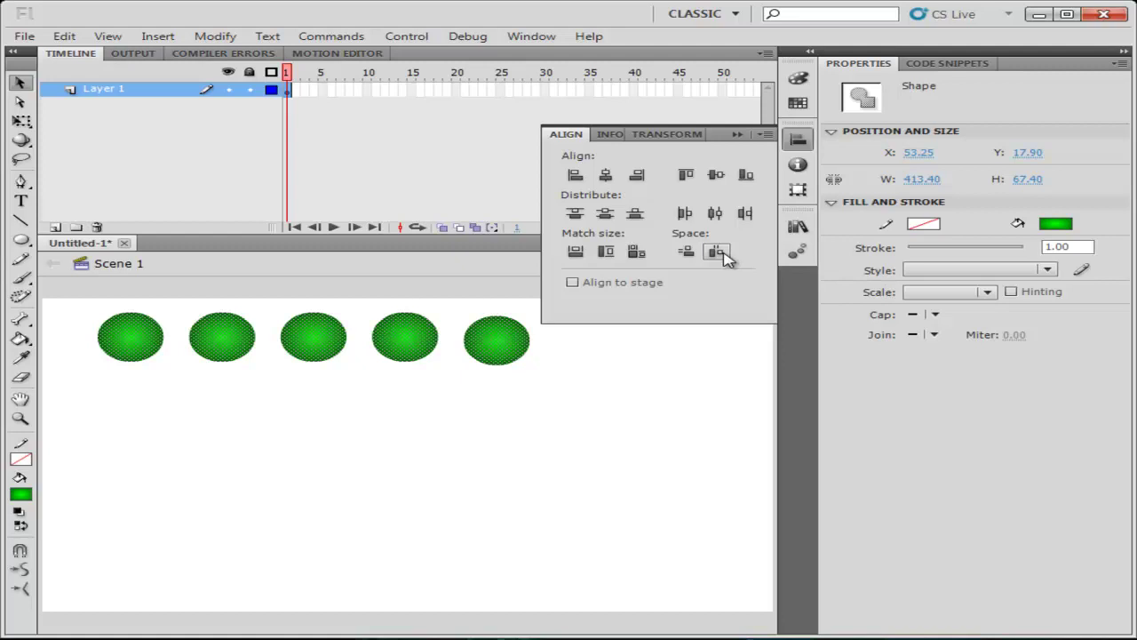
left_click(724, 256)
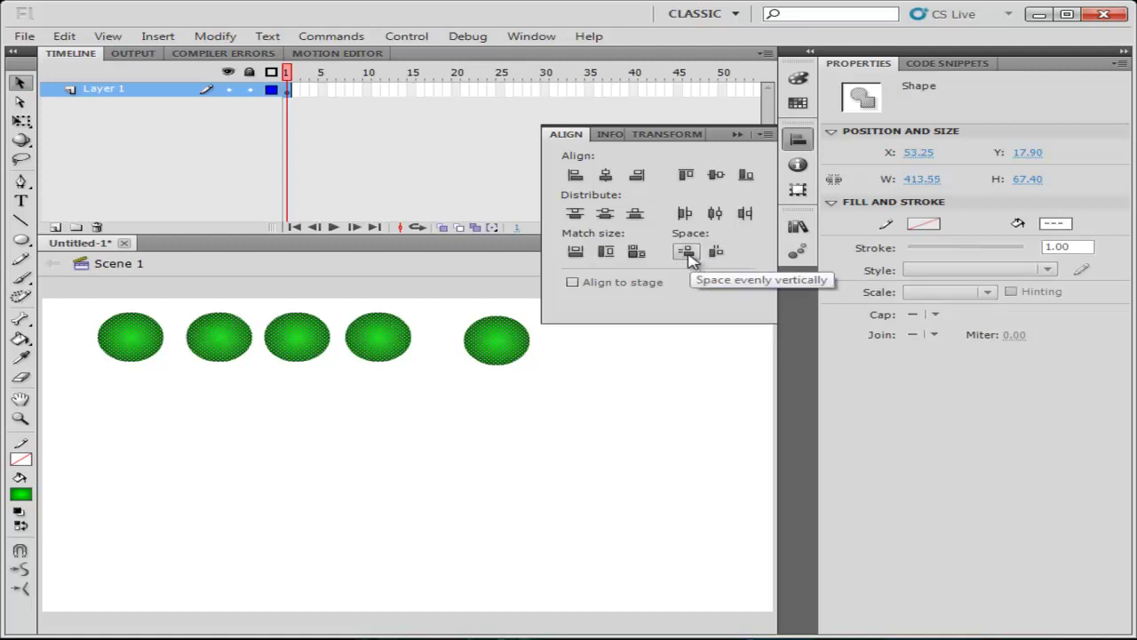
left_click(687, 254)
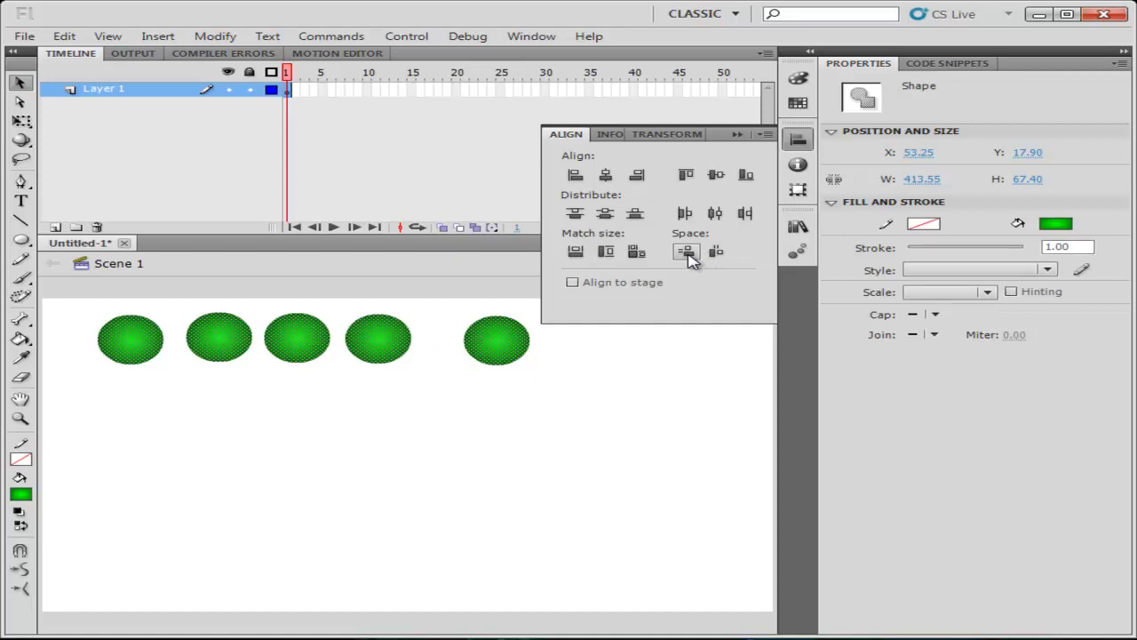
left_click(563, 397)
Scatter the row into a descending staggered line, placing the first circle lowest at about X 304, Y 312
left_click_drag(487, 353, 373, 463)
left_click_drag(388, 358, 338, 406)
left_click_drag(305, 344, 376, 514)
left_click_drag(236, 347, 229, 360)
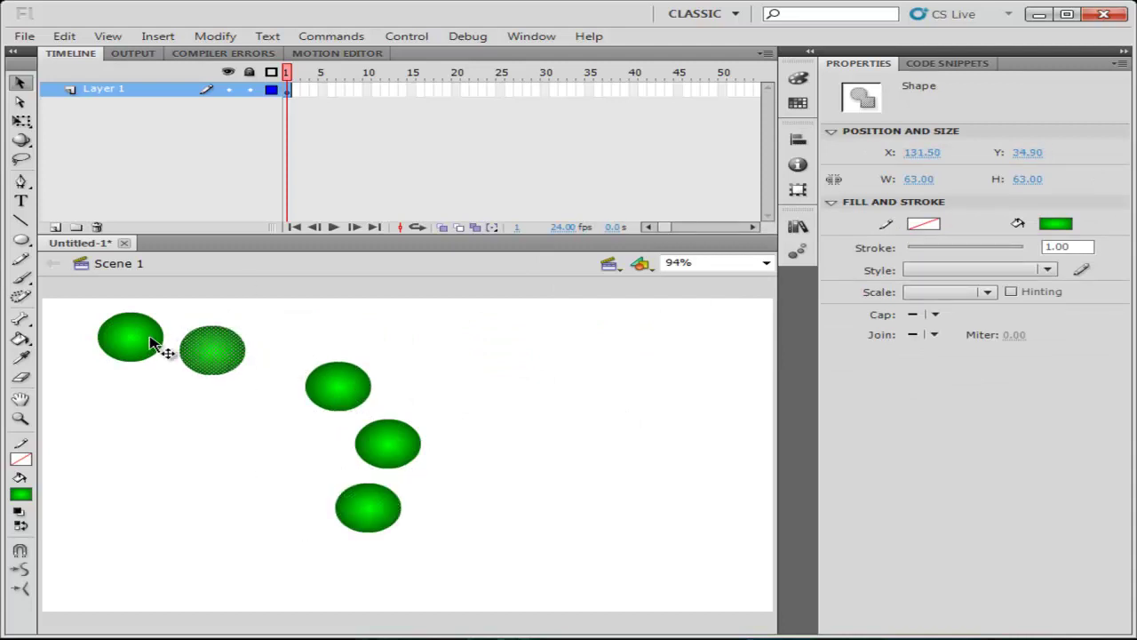
left_click_drag(159, 348, 421, 578)
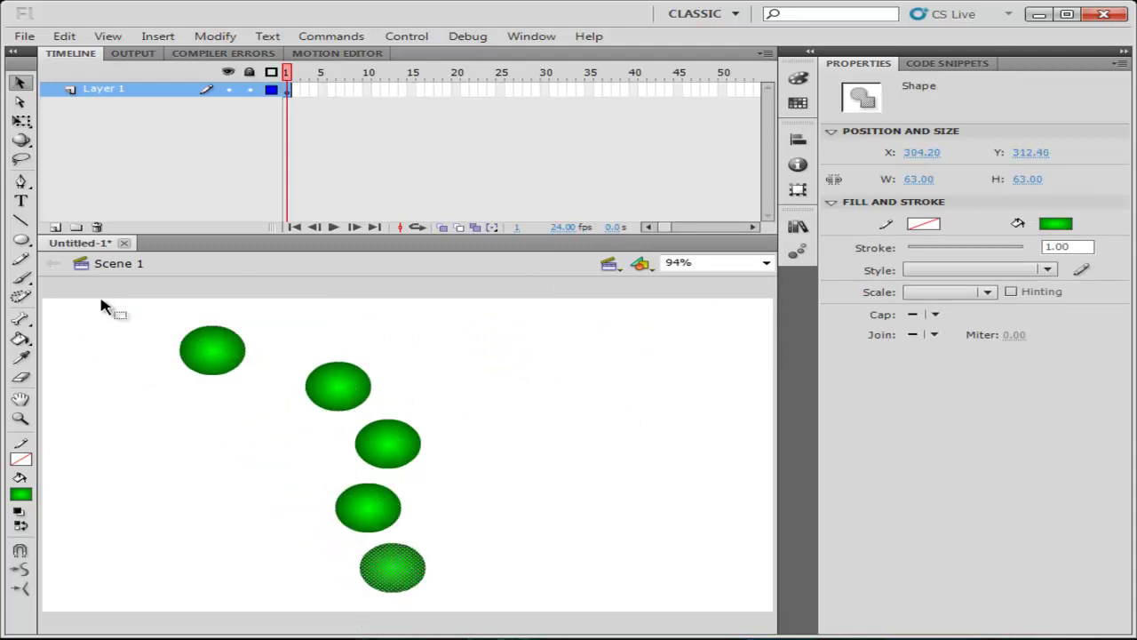
Select all five circles, try spacing them evenly vertically, undo the spacing, and deselect them
left_click_drag(105, 300, 588, 622)
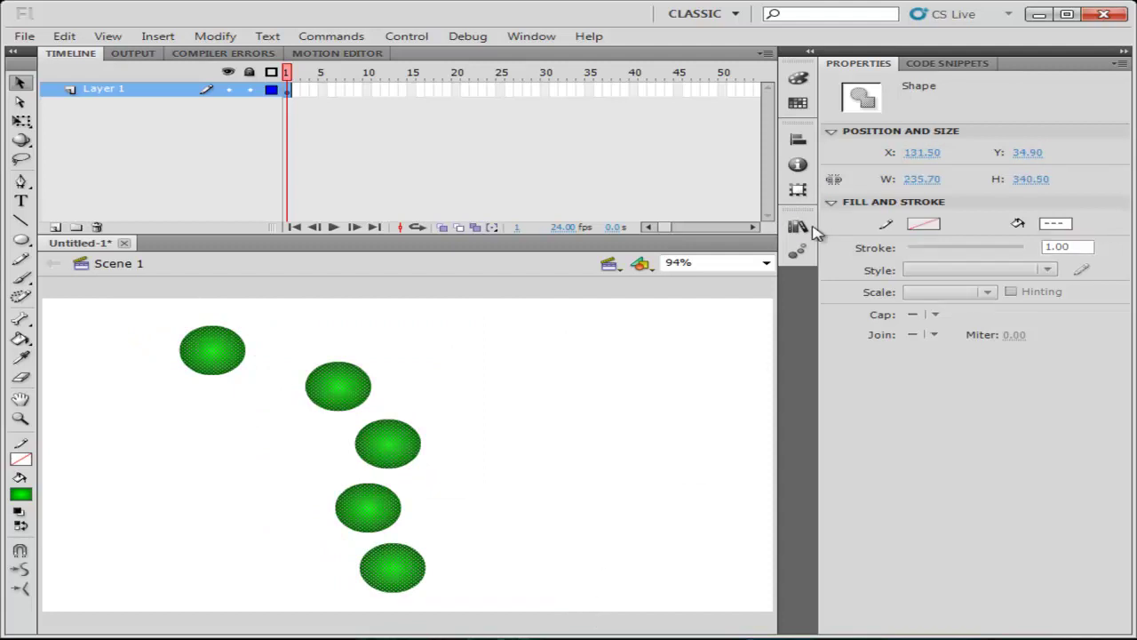
left_click(798, 227)
left_click(804, 230)
left_click(798, 139)
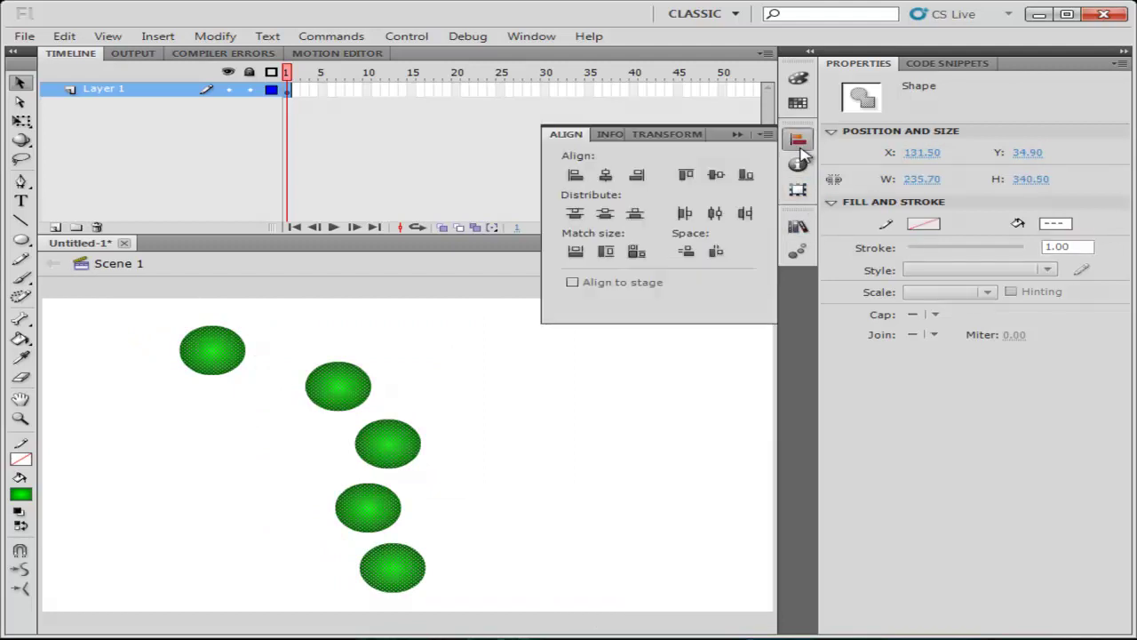
left_click(696, 254)
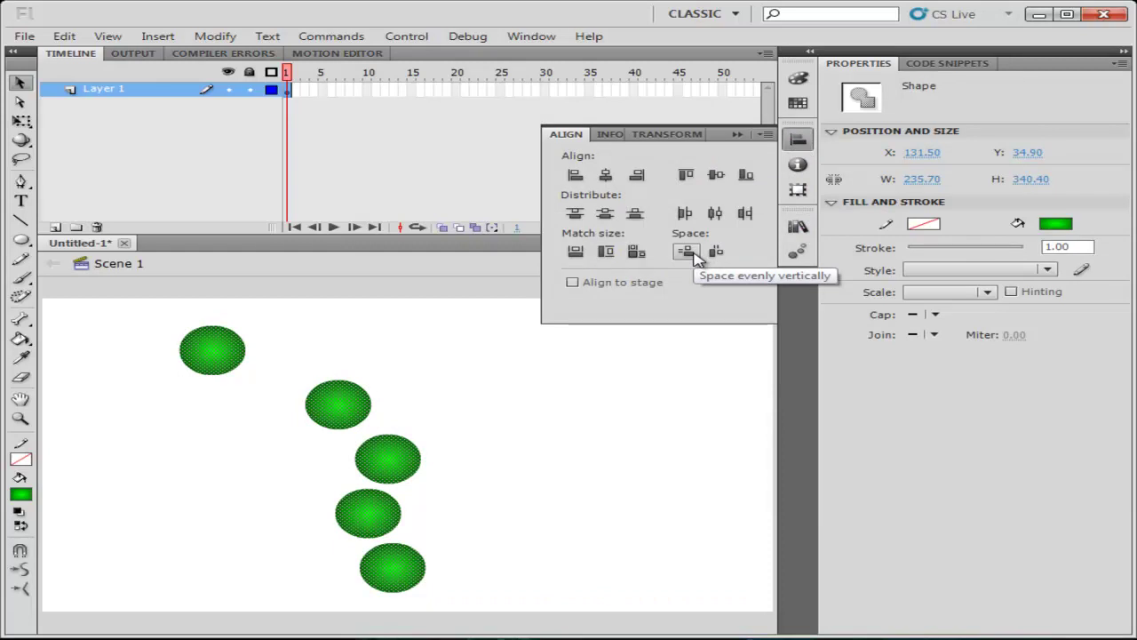
key("ctrl+z")
left_click(388, 335)
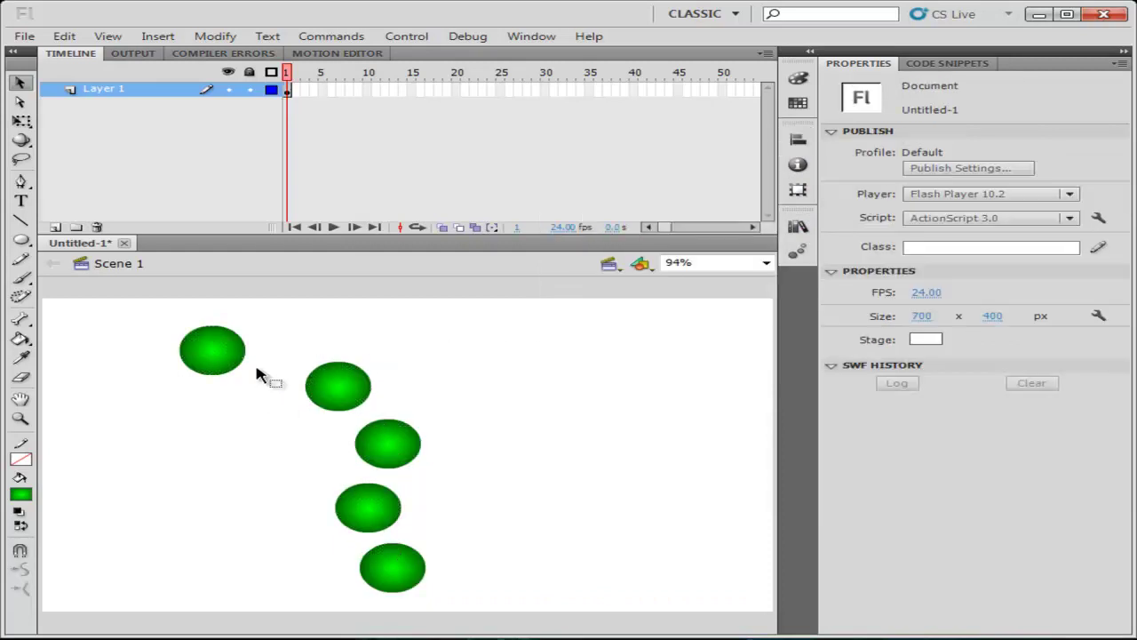
Move the three upper circles over the two lower ones to form a rough vertical column
left_click_drag(256, 375, 454, 344)
left_click_drag(357, 381, 418, 382)
left_click_drag(400, 436, 406, 436)
Select all five circles, align their right edges, and space them evenly vertically
left_click_drag(517, 306, 282, 601)
left_click(797, 139)
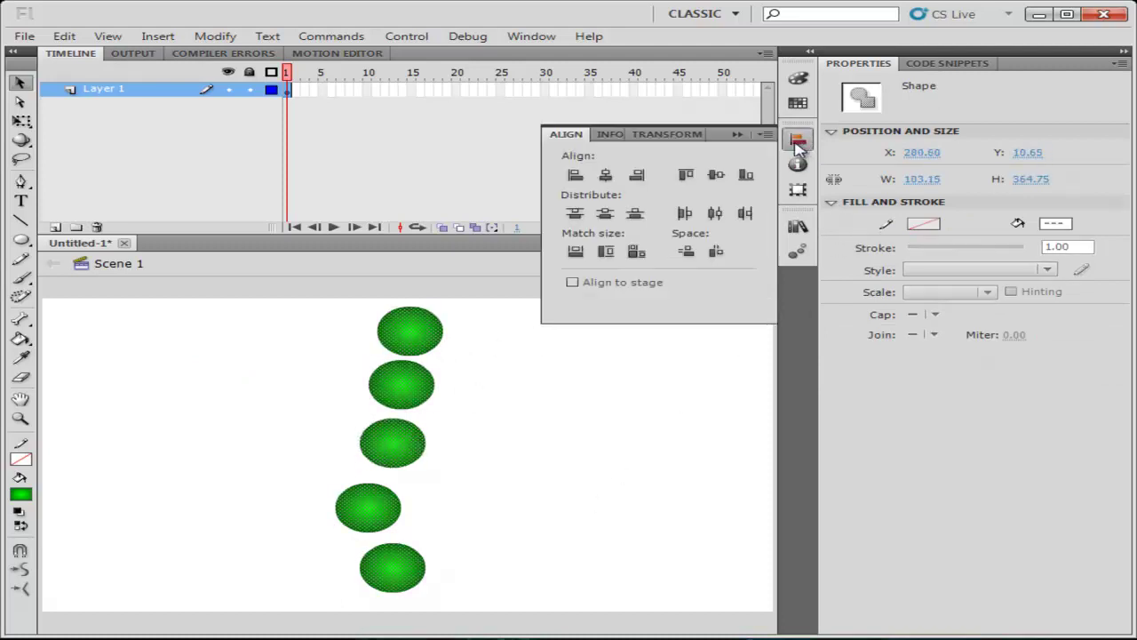
left_click(646, 180)
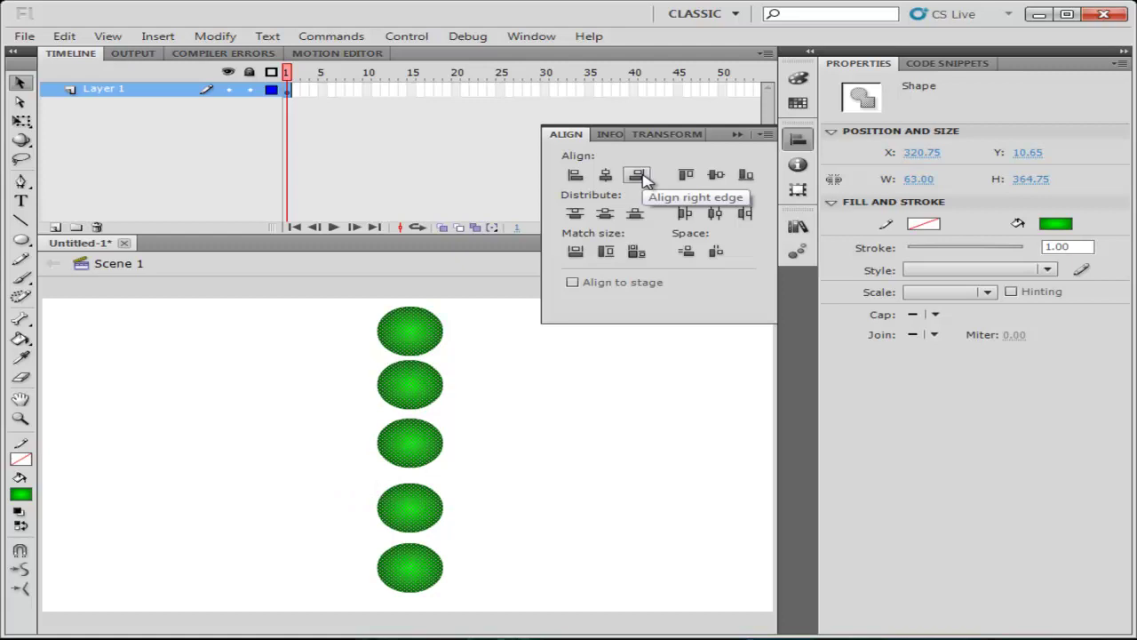
left_click(686, 253)
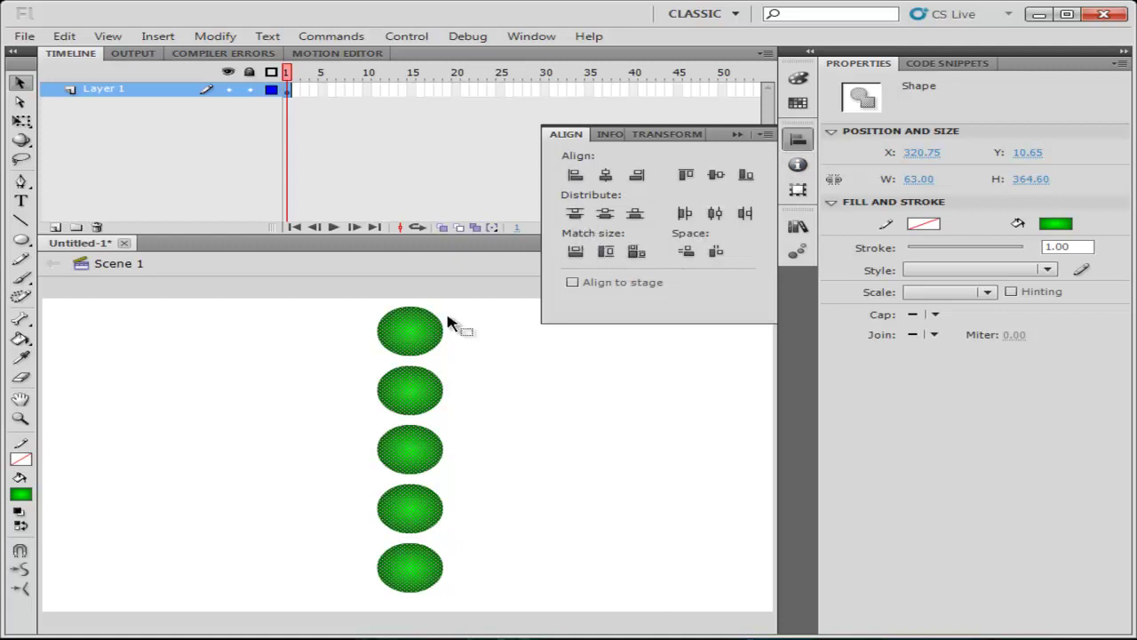
Shift the first, third and fifth circles of the column to the left so that the column zigzags
left_click(449, 351)
left_click_drag(415, 346, 368, 356)
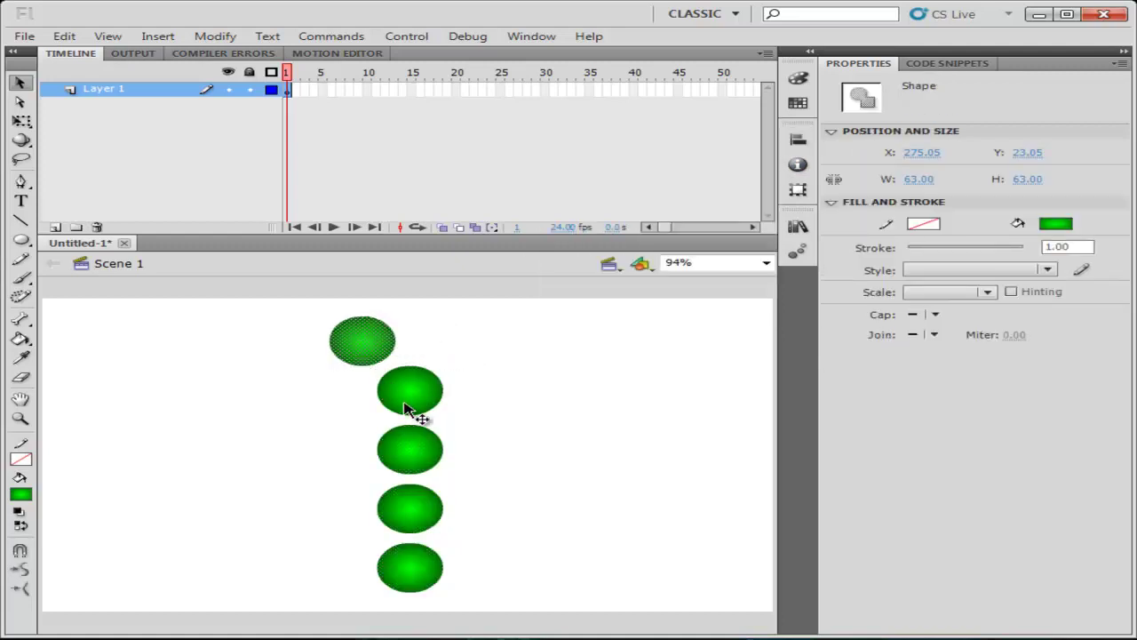
left_click_drag(424, 447, 384, 453)
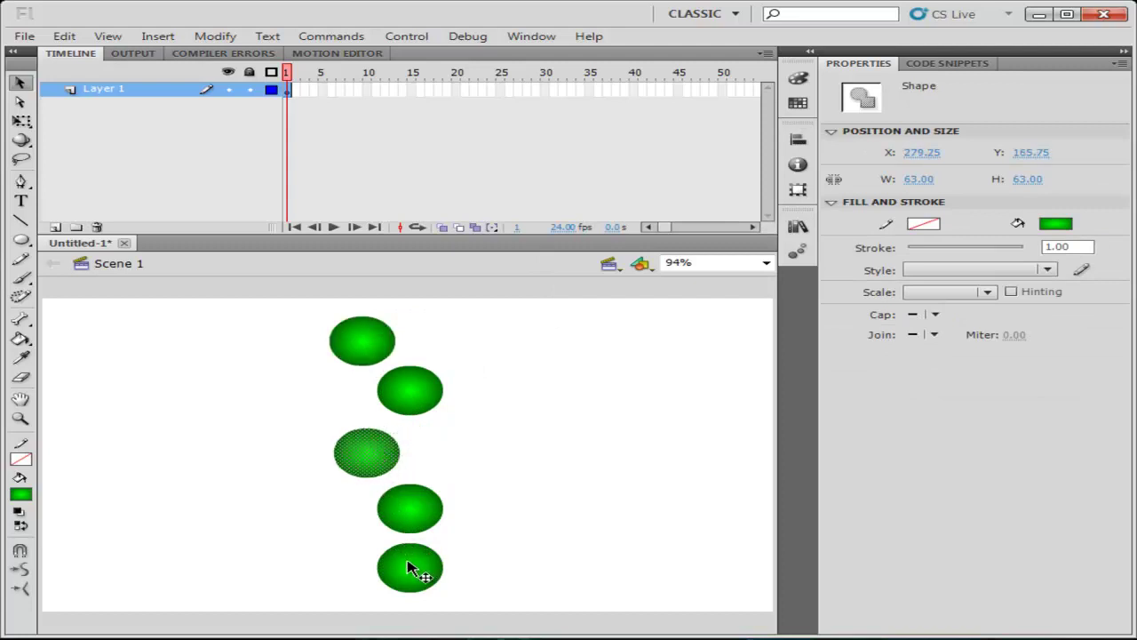
left_click_drag(412, 568, 374, 569)
Select all five zigzagged circles, close the interrupting chat window, and bring up the Align options
left_click_drag(275, 321, 520, 616)
left_click(798, 139)
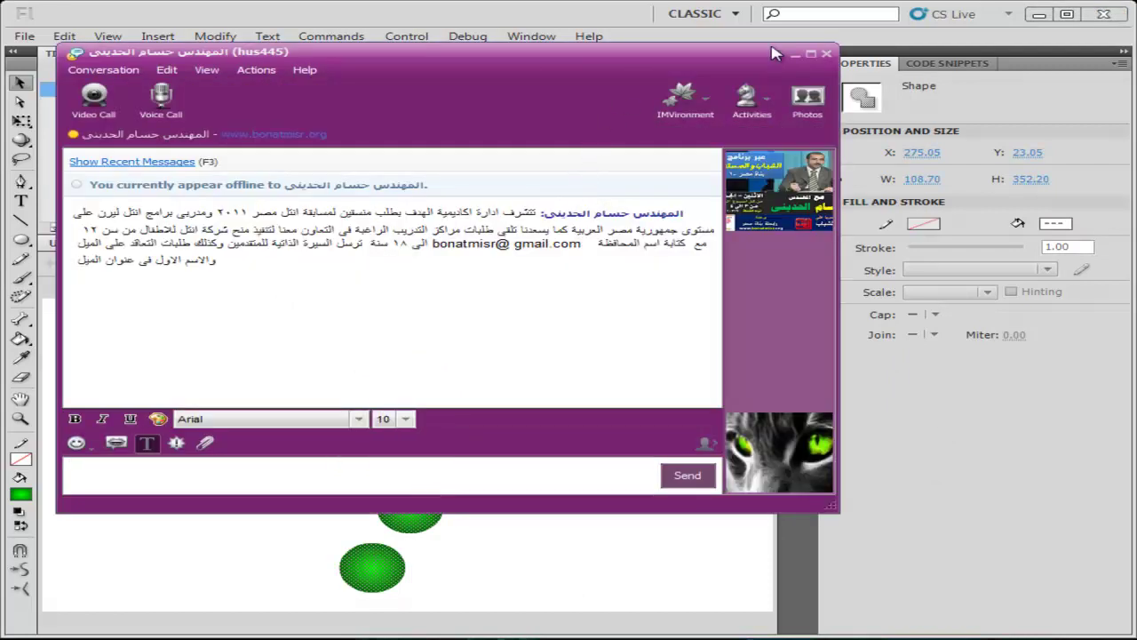
left_click(826, 53)
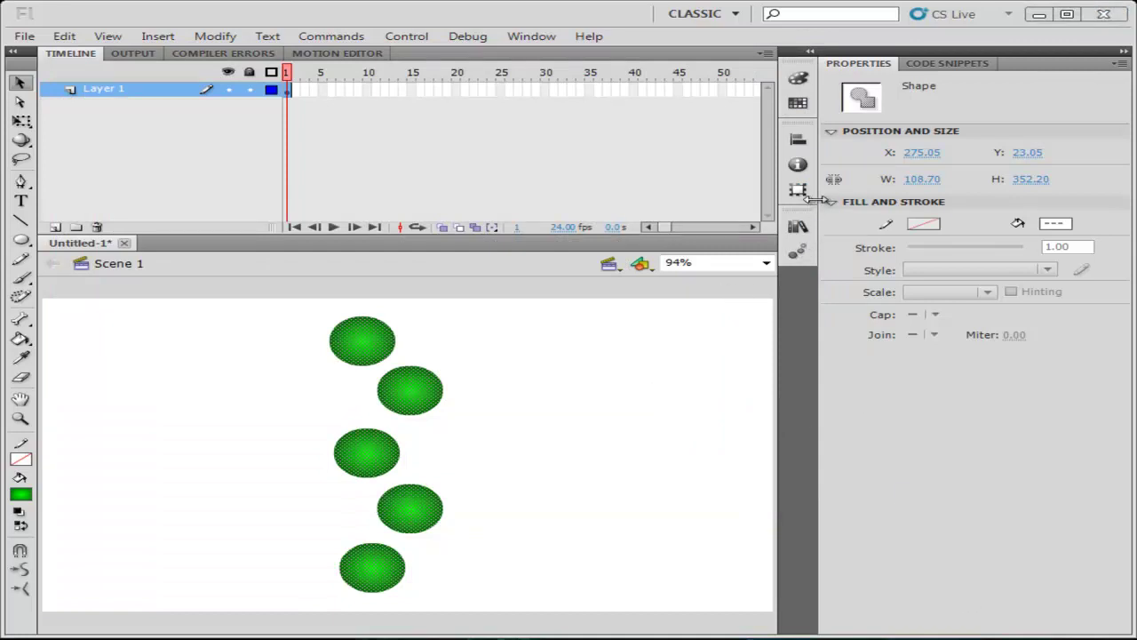
left_click(798, 138)
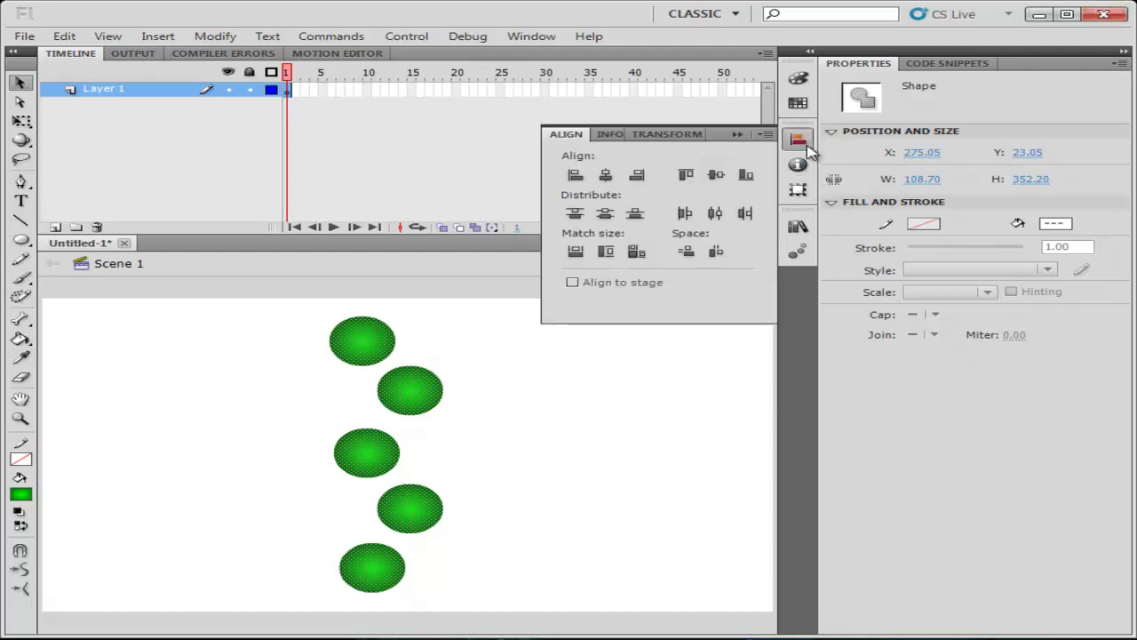
Try distributing the five circles by their top edges several times, undoing the distribution each time
left_click(576, 214)
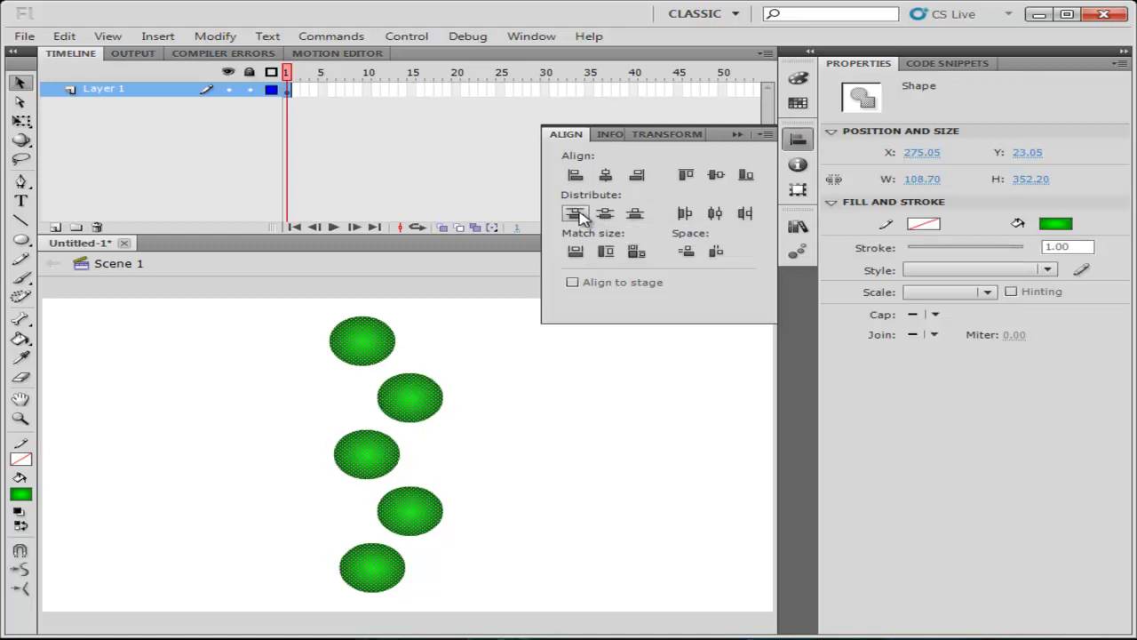
key("ctrl+z")
left_click(575, 214)
key("ctrl+z")
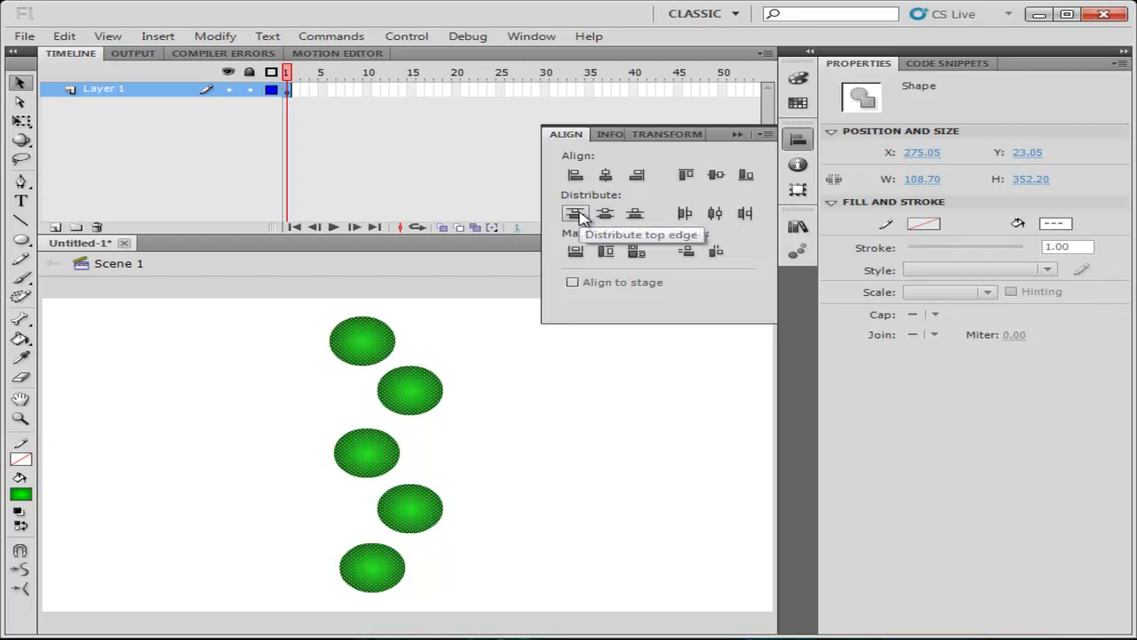
left_click(578, 216)
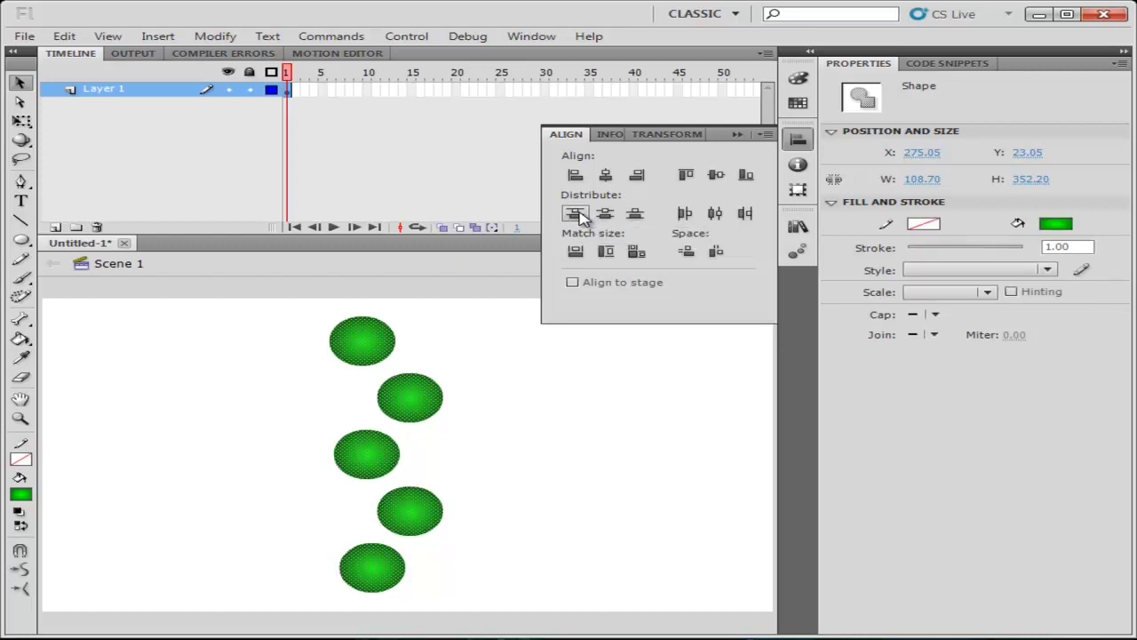
key("ctrl+z")
Try distributing the circles by vertical center and by bottom edge, undoing each distribution
left_click(604, 214)
key("ctrl+z")
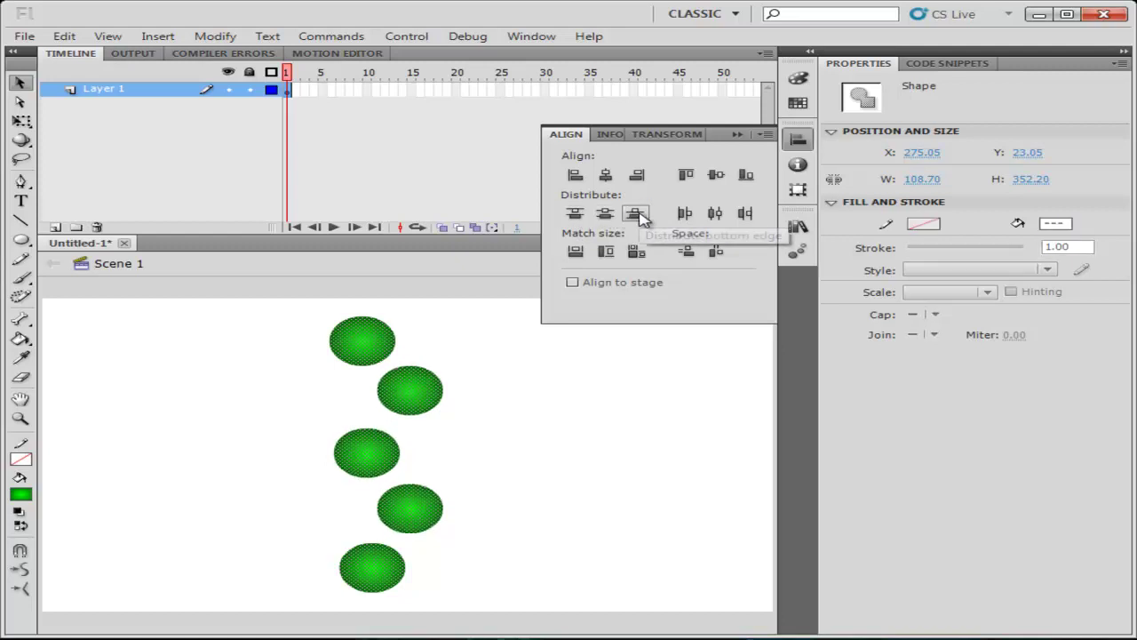
left_click(636, 214)
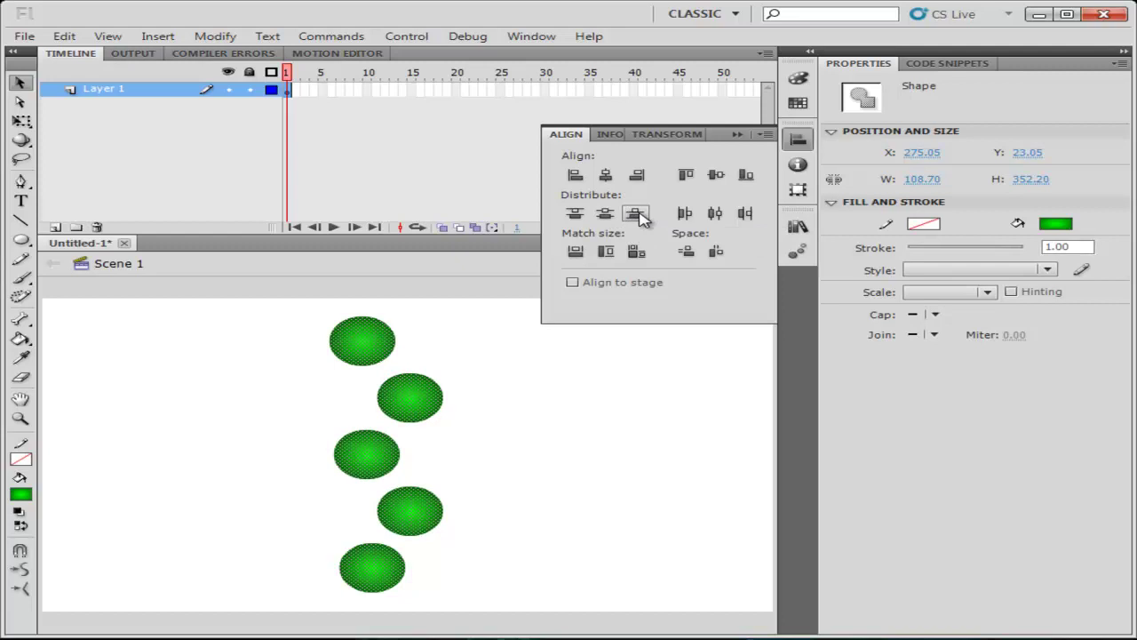
key("ctrl+z")
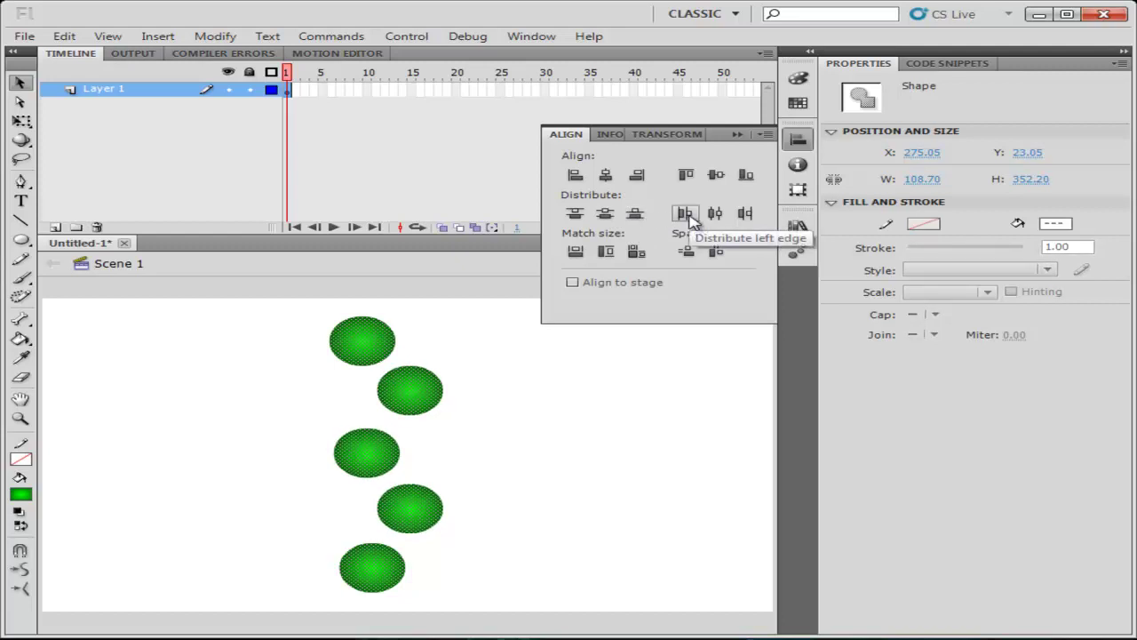
Try distributing the circles by their left edges twice, undoing the distribution each time
left_click(685, 214)
key("ctrl+z")
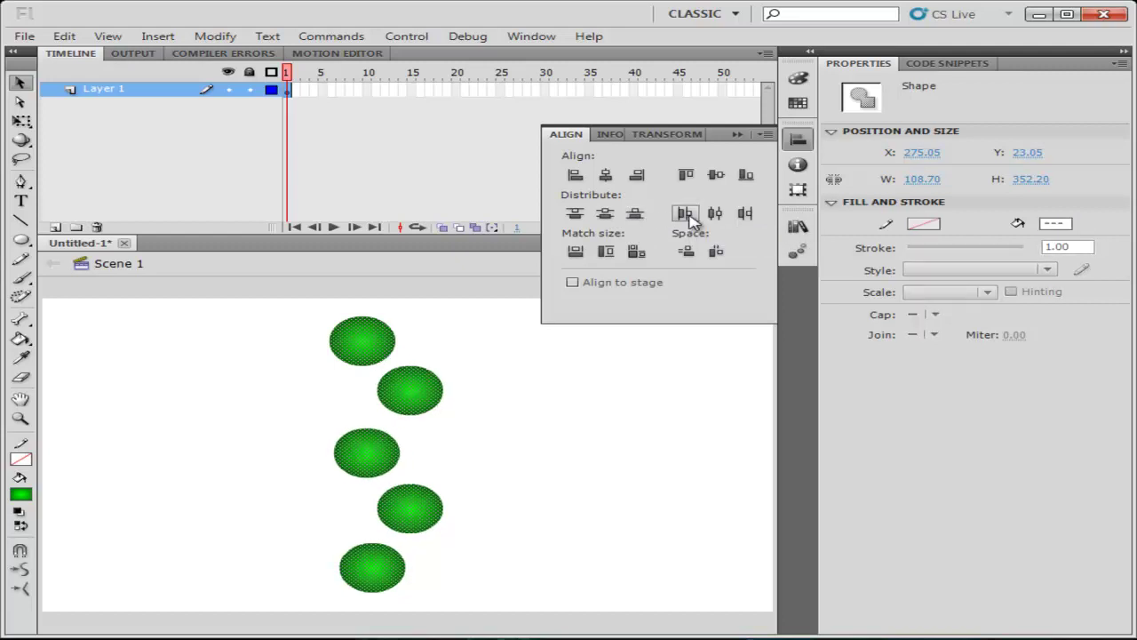
left_click(690, 218)
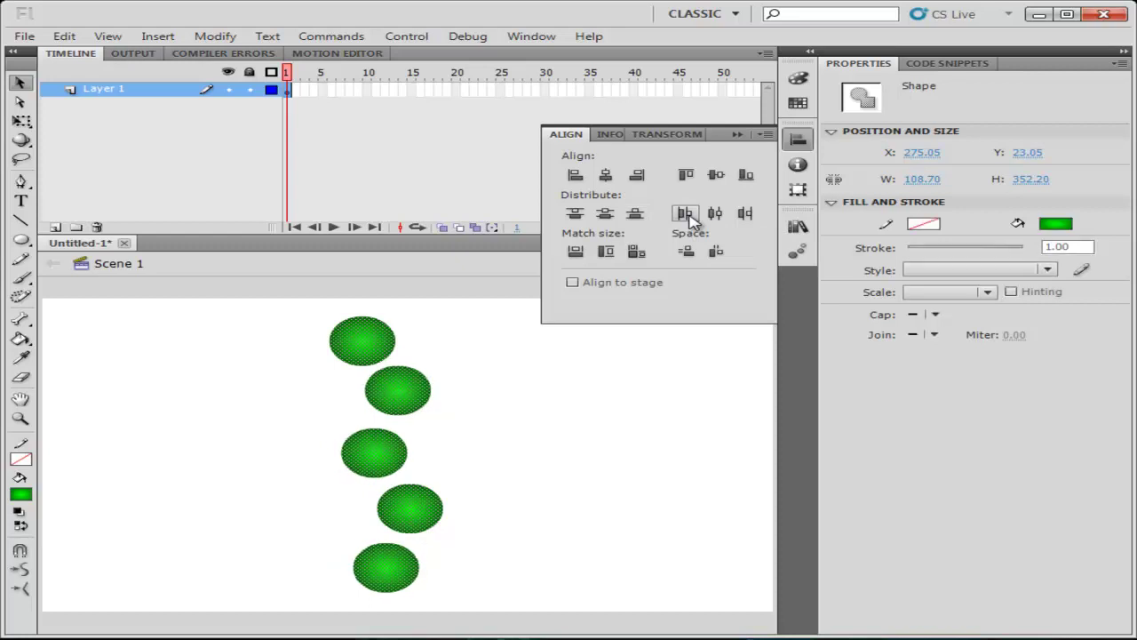
key("ctrl+z")
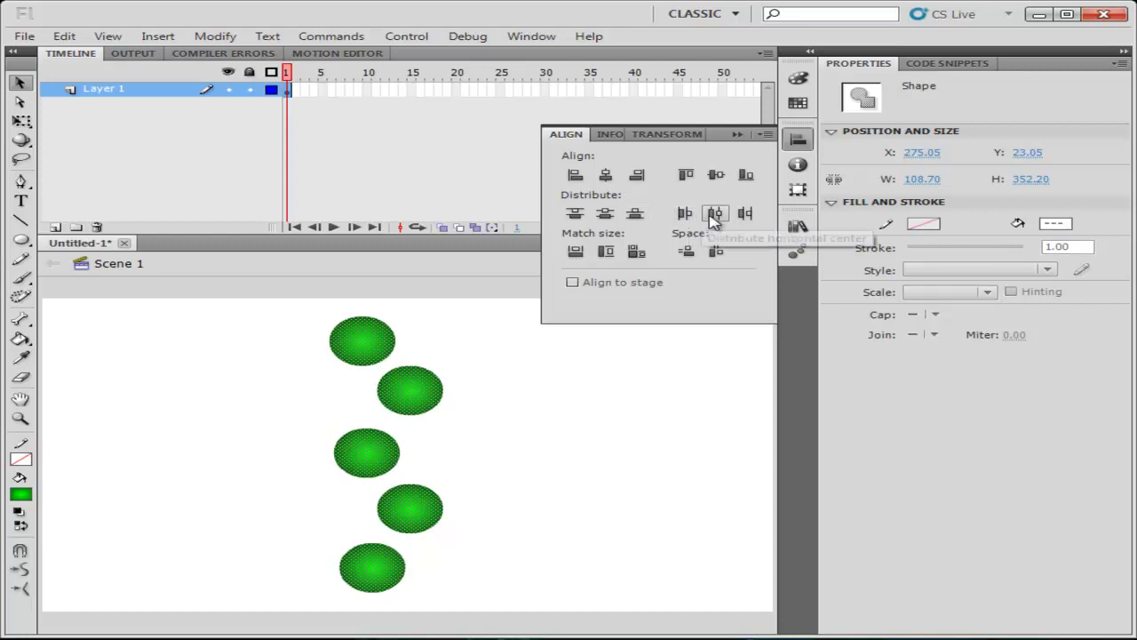
Try distributing the circles by right edge and by horizontal center, undoing each distribution
left_click(745, 216)
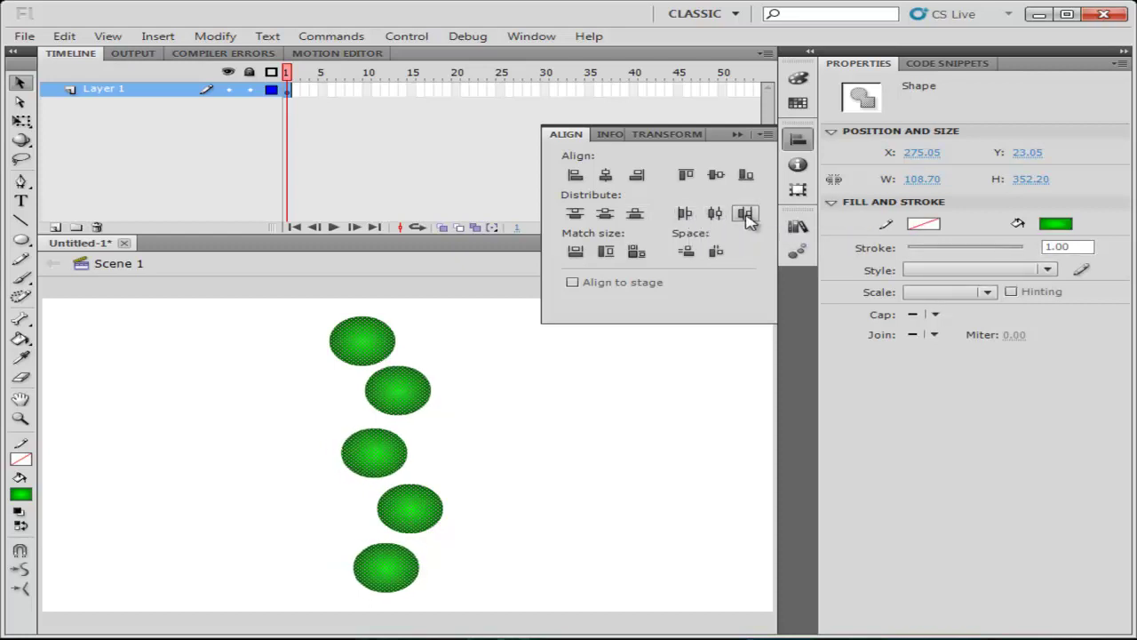
key("ctrl+z")
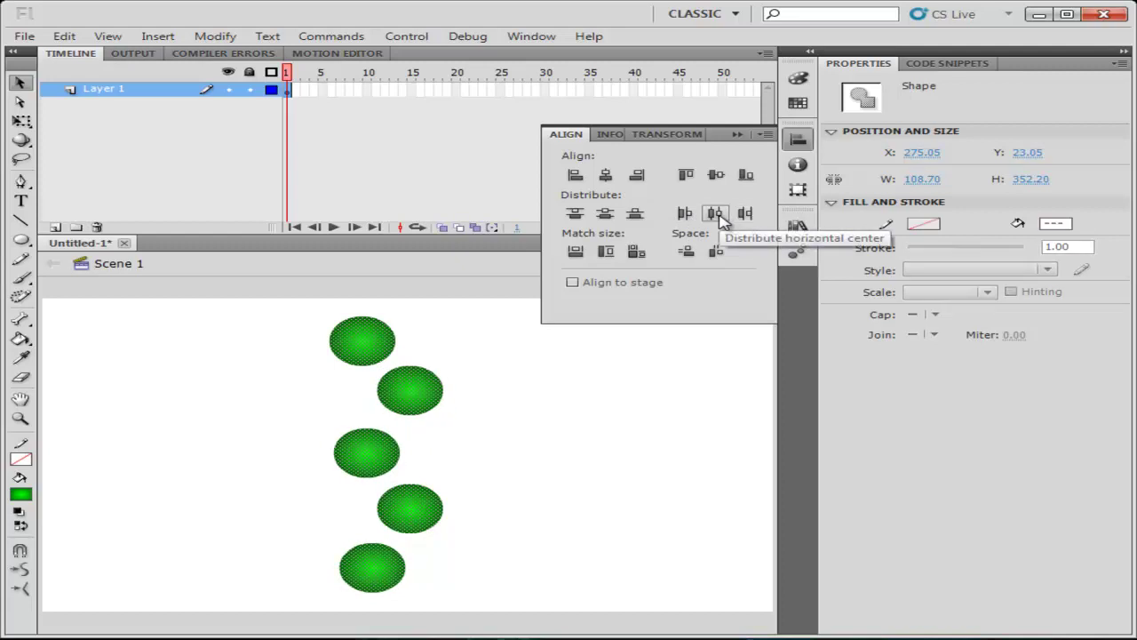
left_click(721, 219)
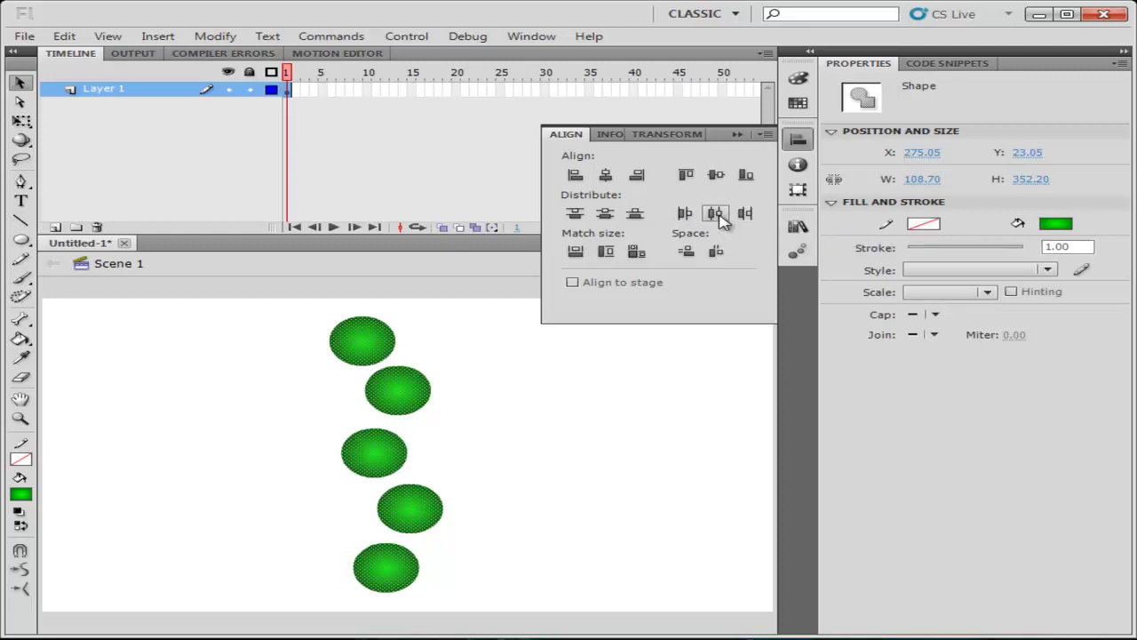
key("ctrl+z")
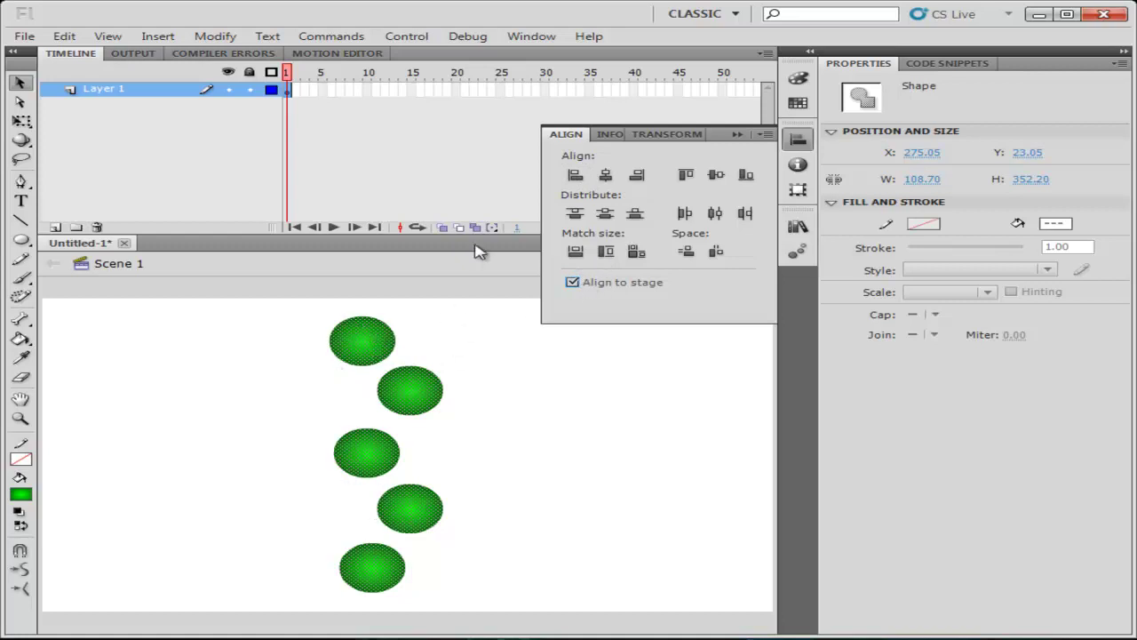
With Align to stage enabled, align the five circles to the stage's left edge, followed by its right edge
left_click(574, 175)
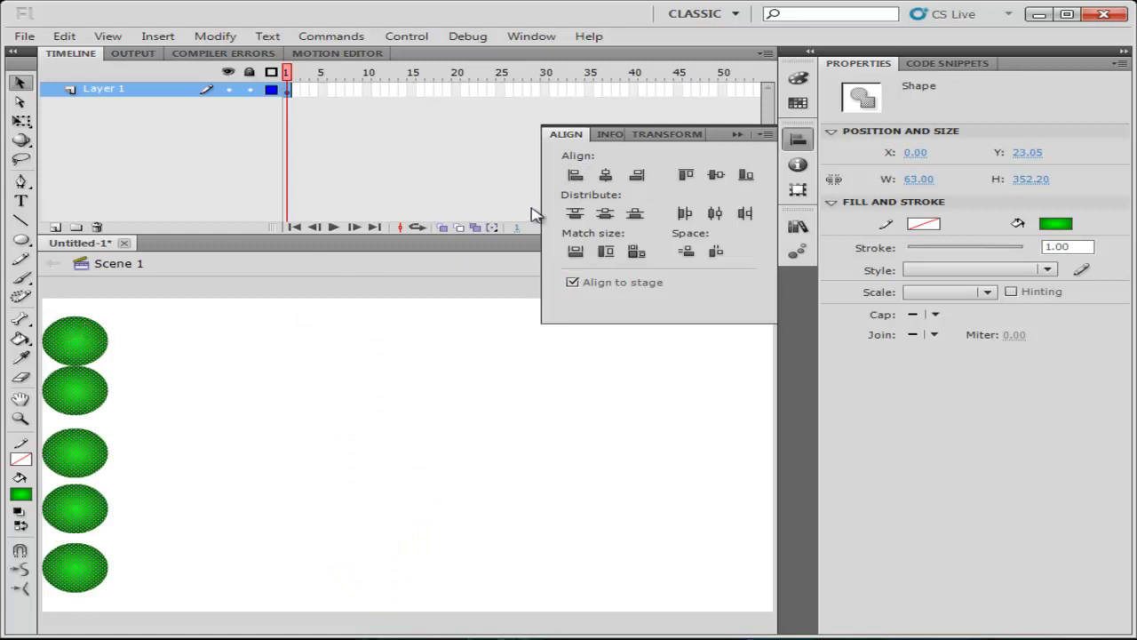
left_click(640, 175)
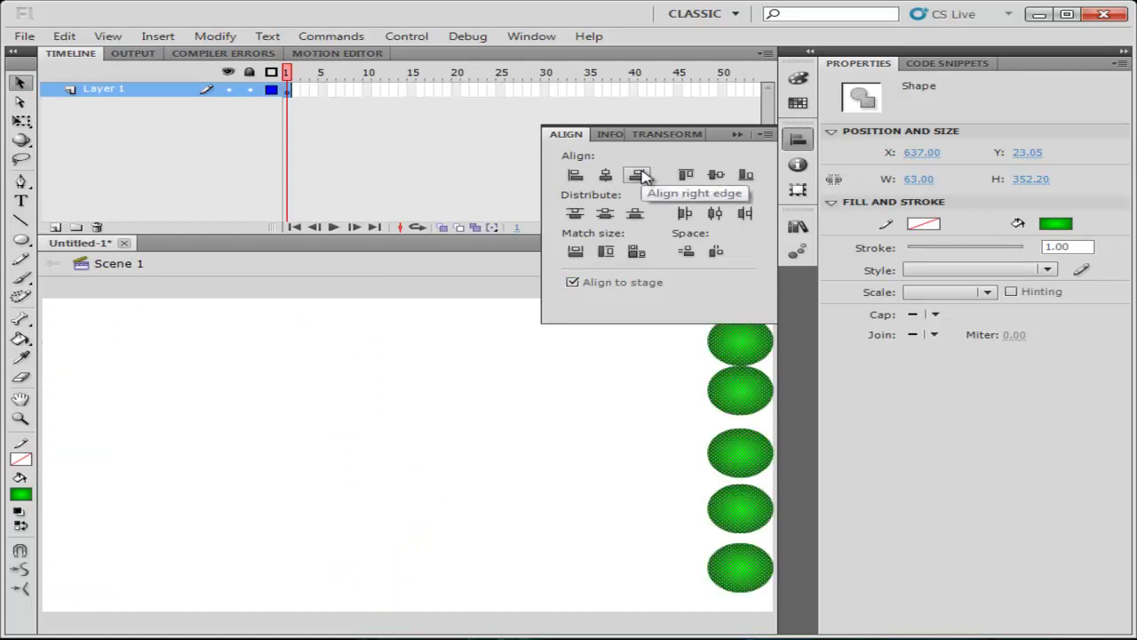
Align the circles to the stage's horizontal center, and try the top edge, bottom edge and vertical center alignments, undoing only these vertical ones
left_click(609, 175)
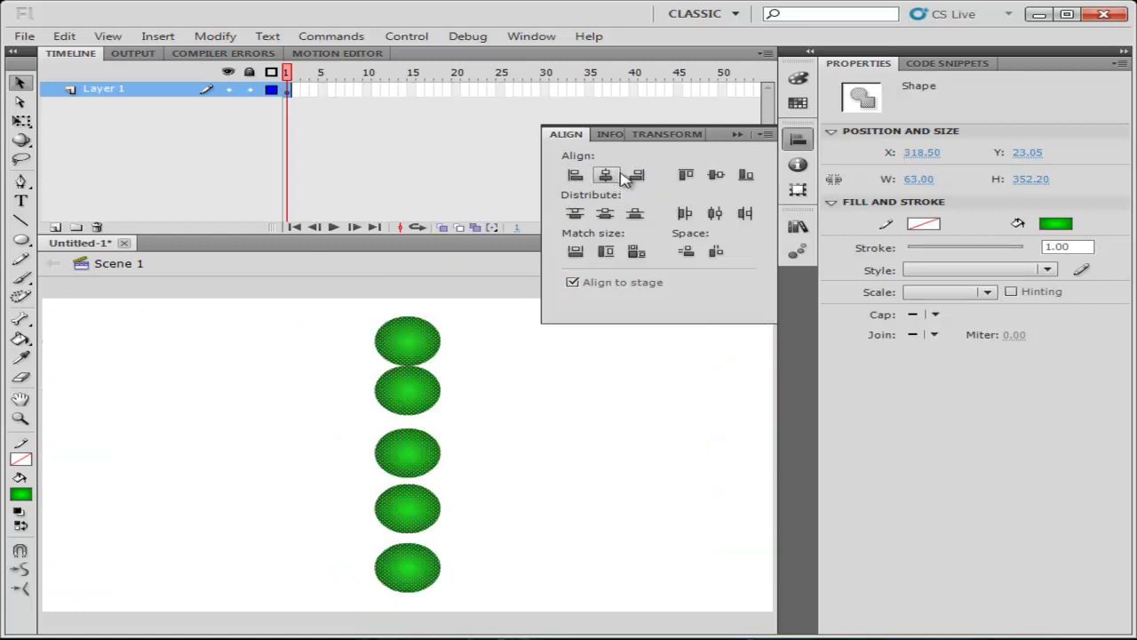
left_click(687, 175)
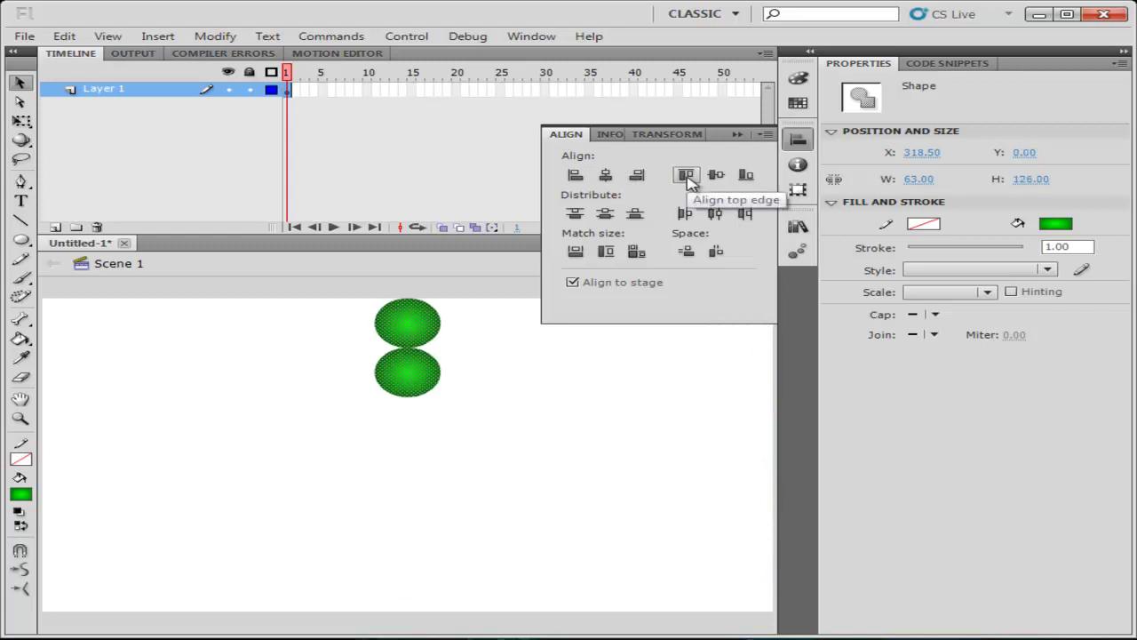
left_click(746, 175)
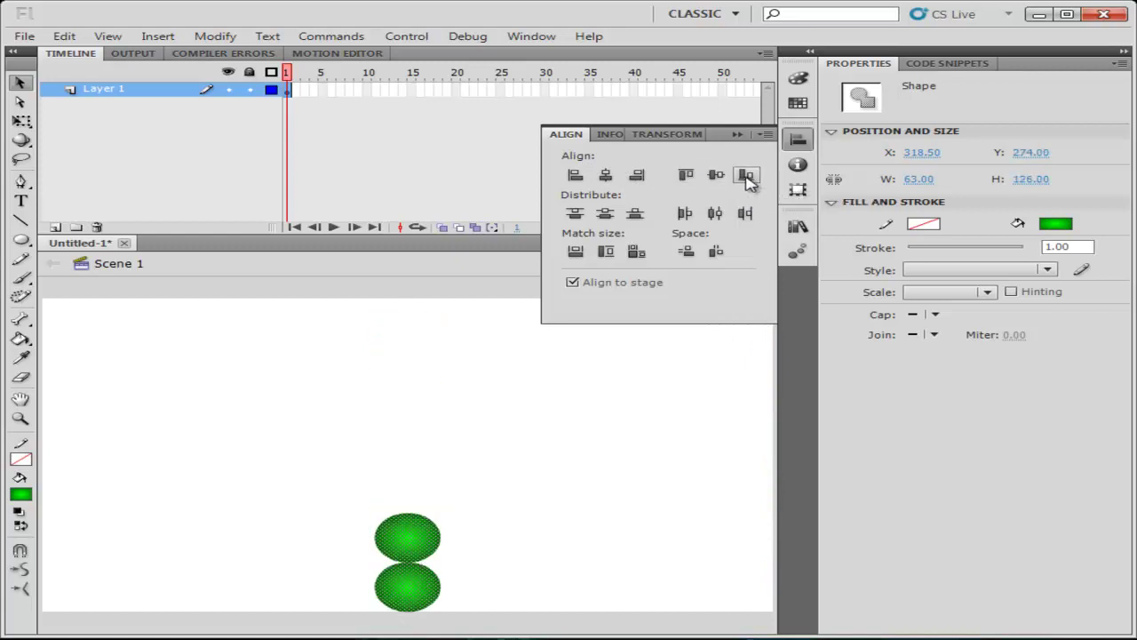
left_click(716, 175)
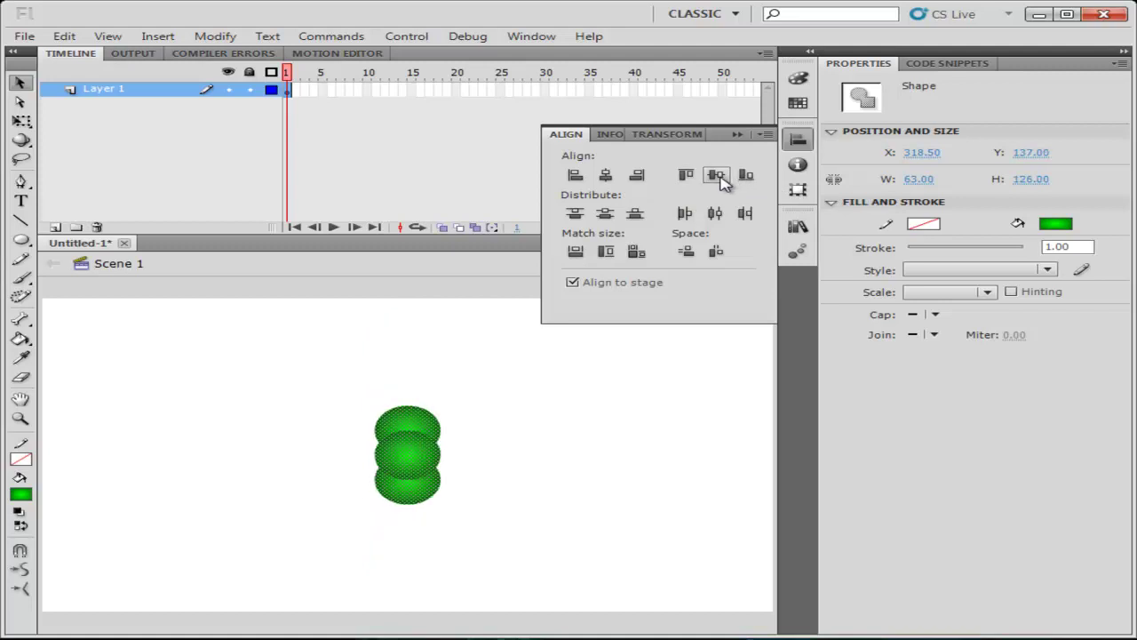
key("ctrl+z")
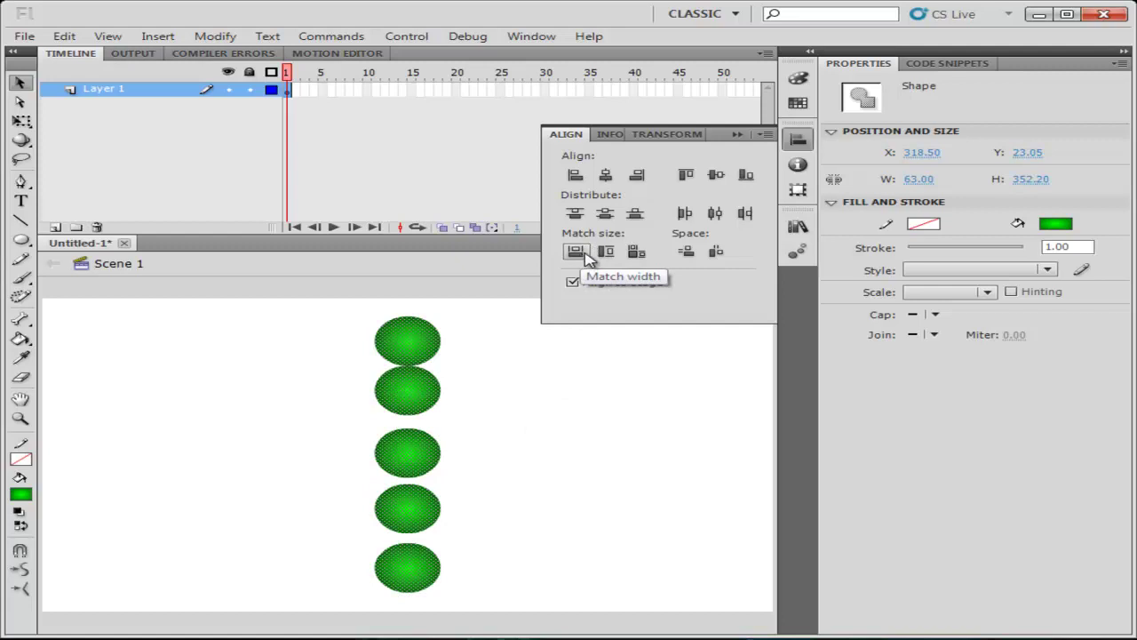
Move the second circle out of the column to about X 166, Y 119 and try matching its width to the stage, undoing the resize
left_click(533, 329)
left_click(425, 391)
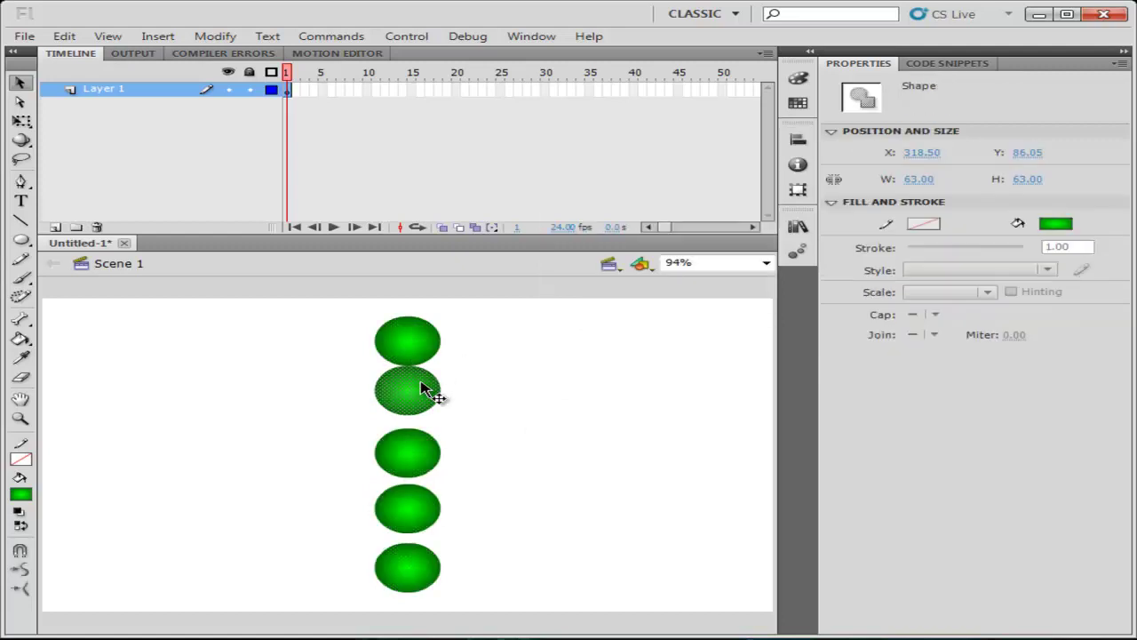
left_click_drag(436, 399, 276, 424)
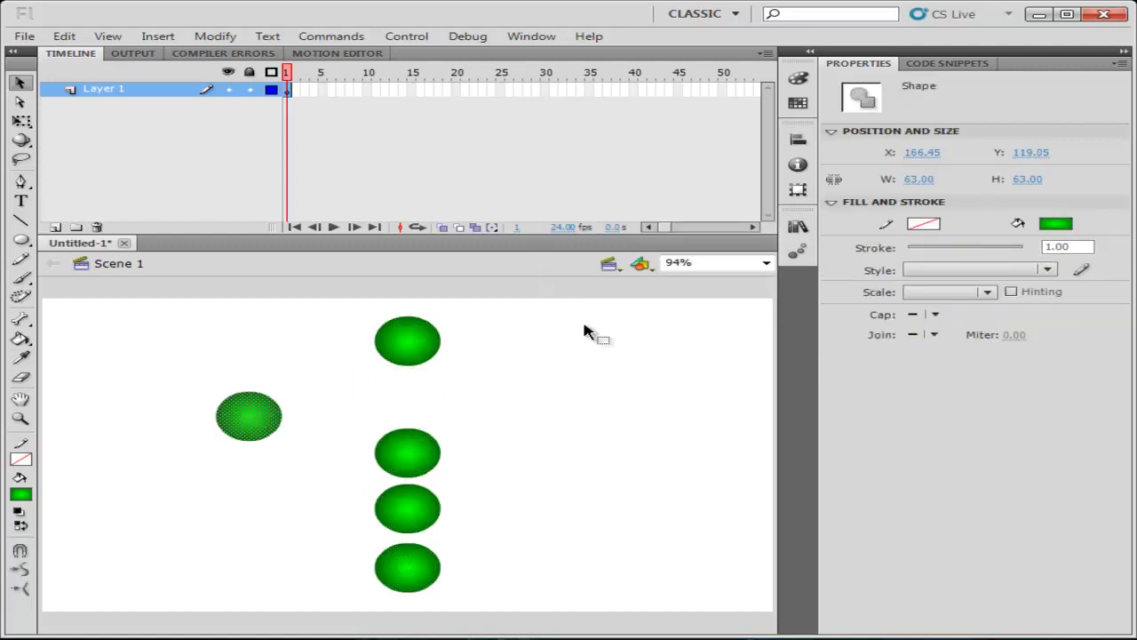
left_click(798, 142)
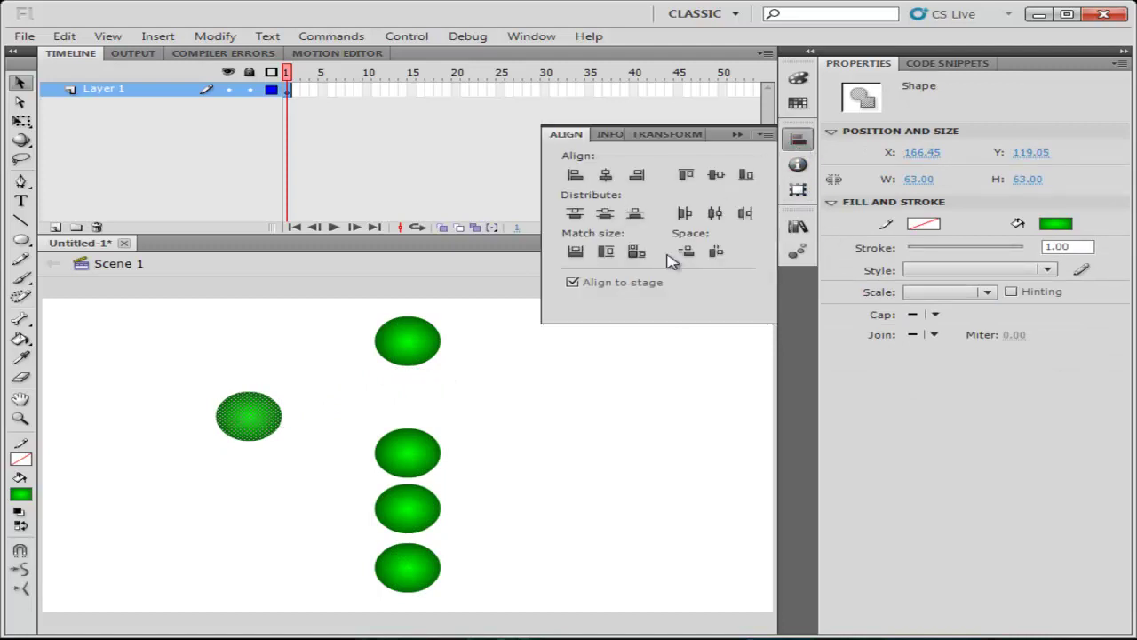
left_click(576, 253)
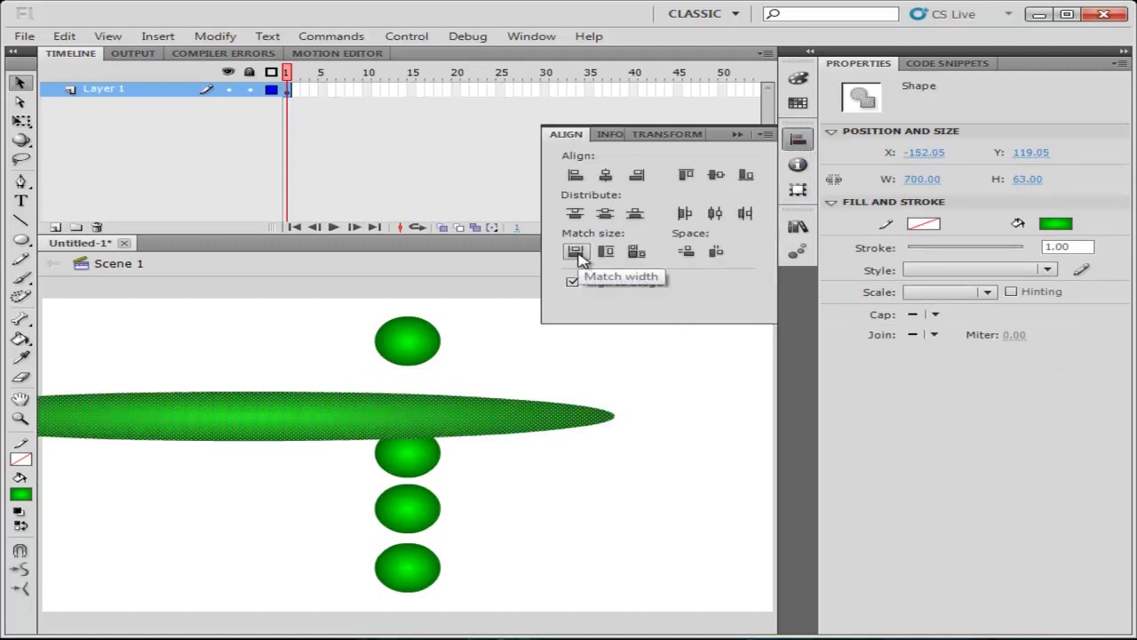
key("ctrl+z")
Return the second circle to the column at about X 314, Y 96, and try a stage-width match with horizontal centering, undoing both
left_click_drag(266, 417, 417, 403)
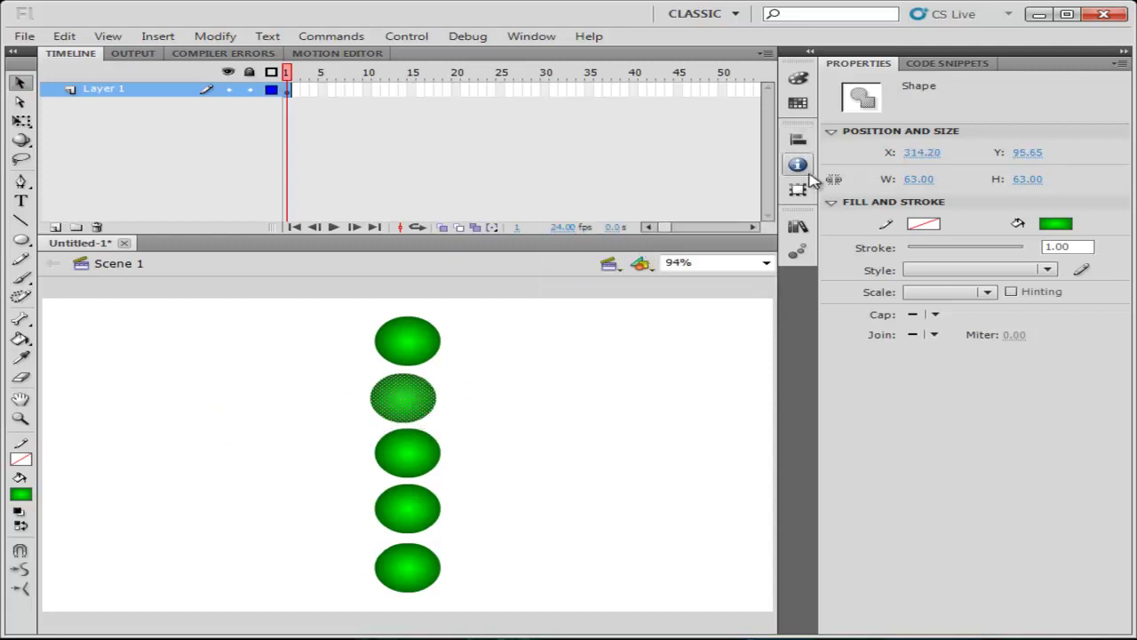
left_click(797, 141)
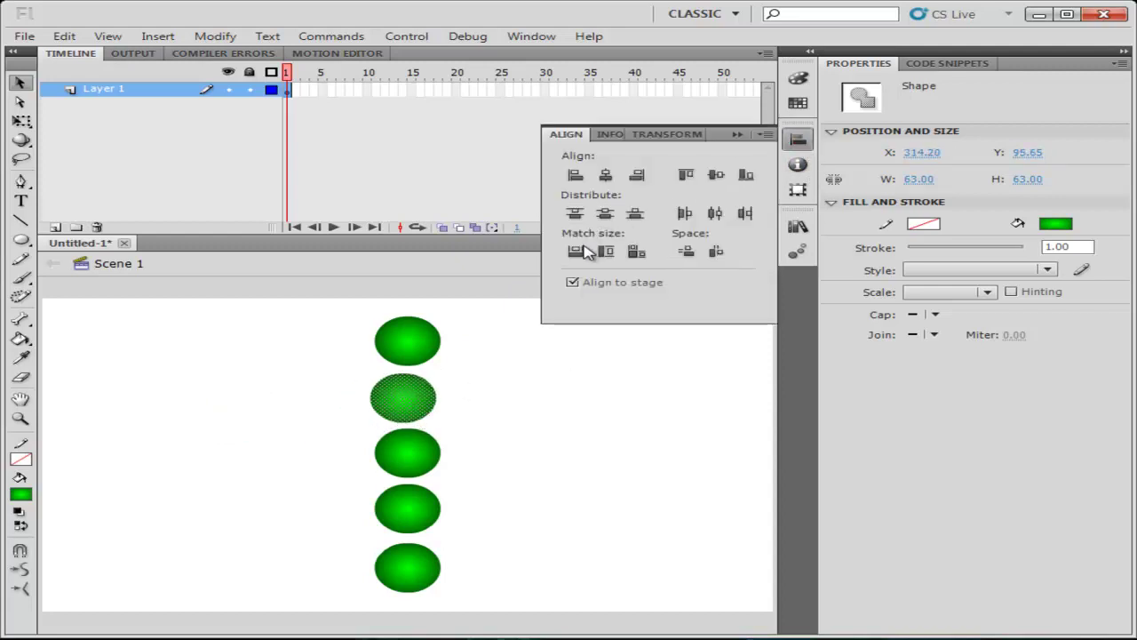
left_click(577, 252)
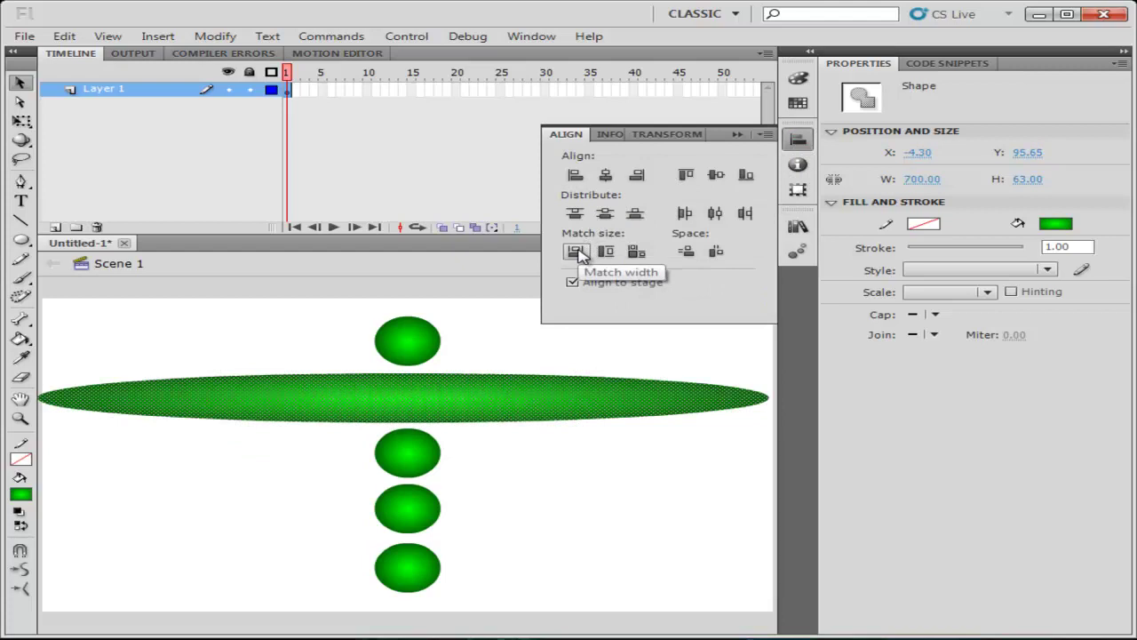
left_click(610, 178)
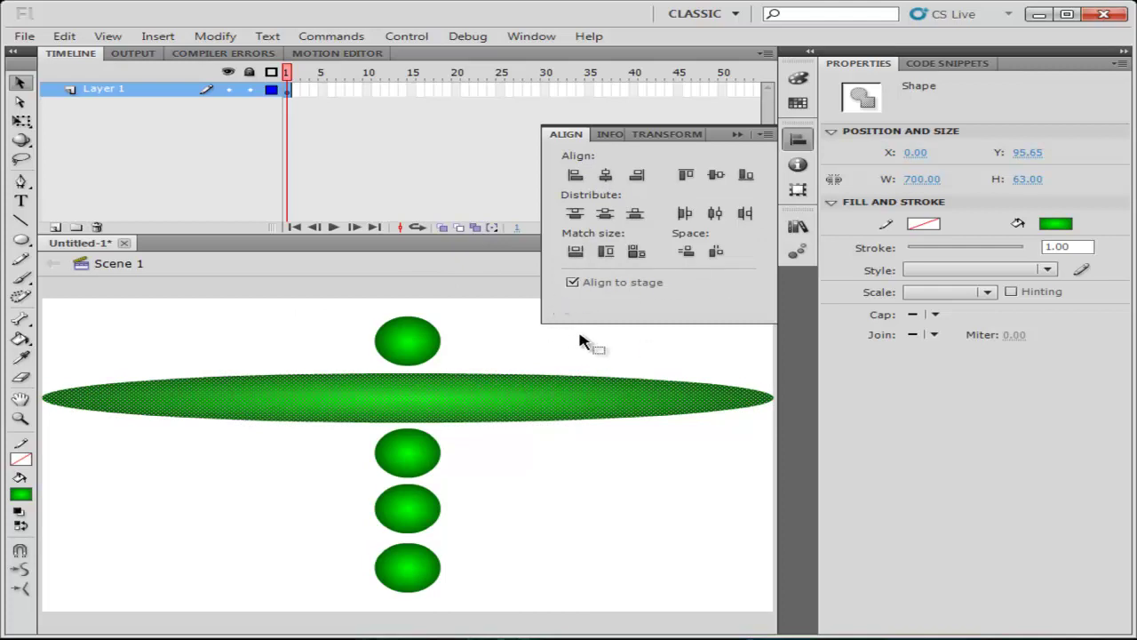
key("ctrl+z")
key("ctrl+z")
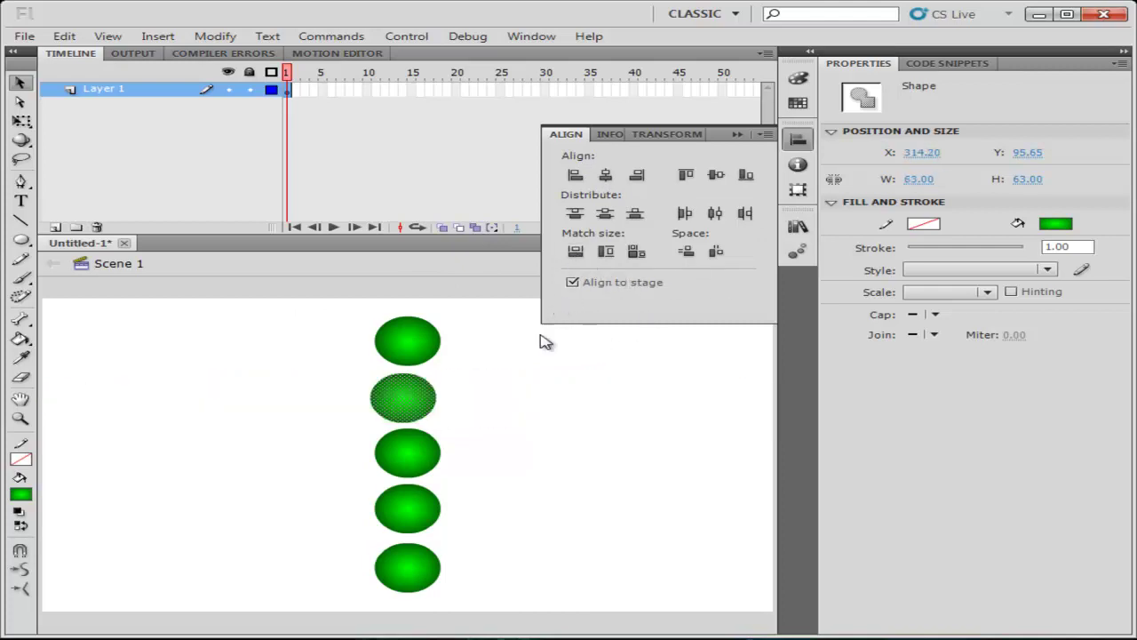
Try matching the second circle's height to the stage and centering it horizontally and vertically, undoing the resize and both alignments
left_click(606, 253)
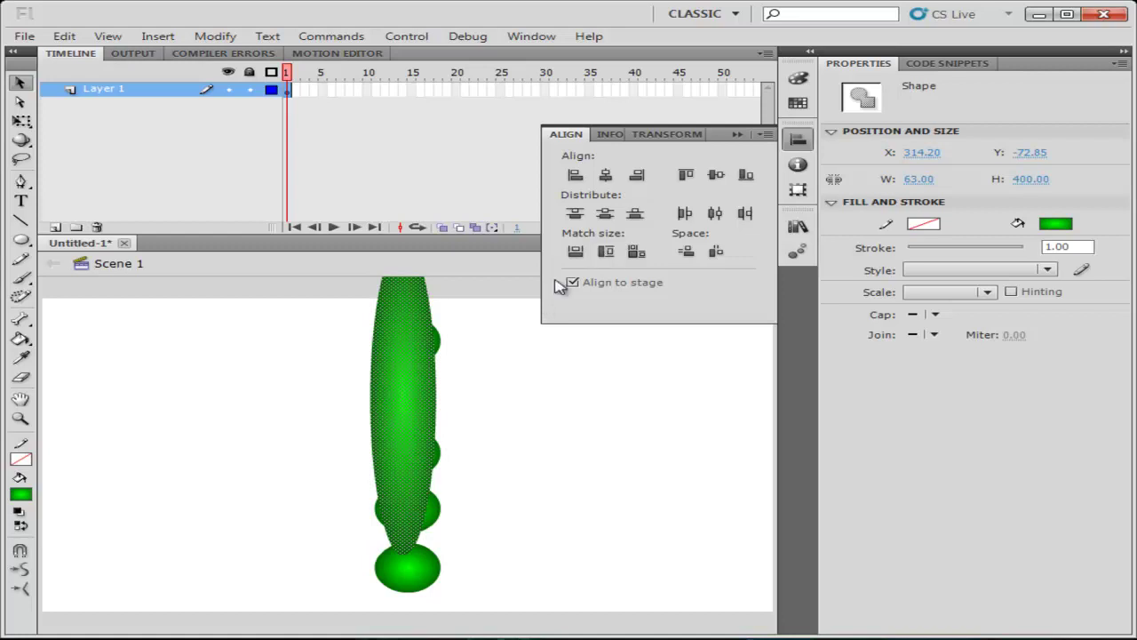
left_click(613, 175)
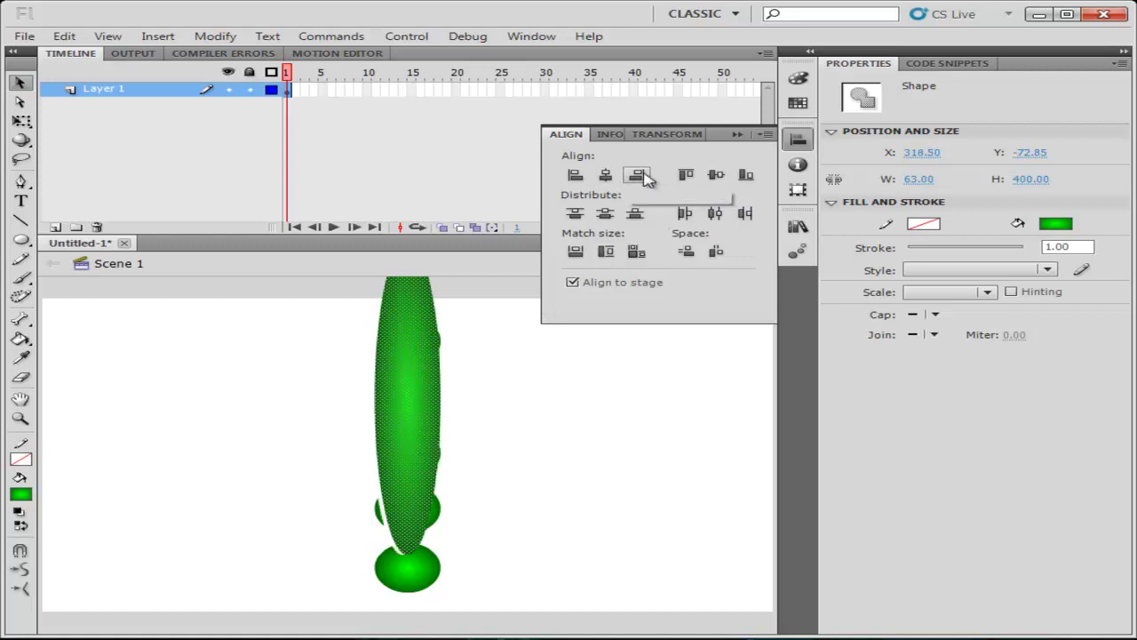
left_click(716, 175)
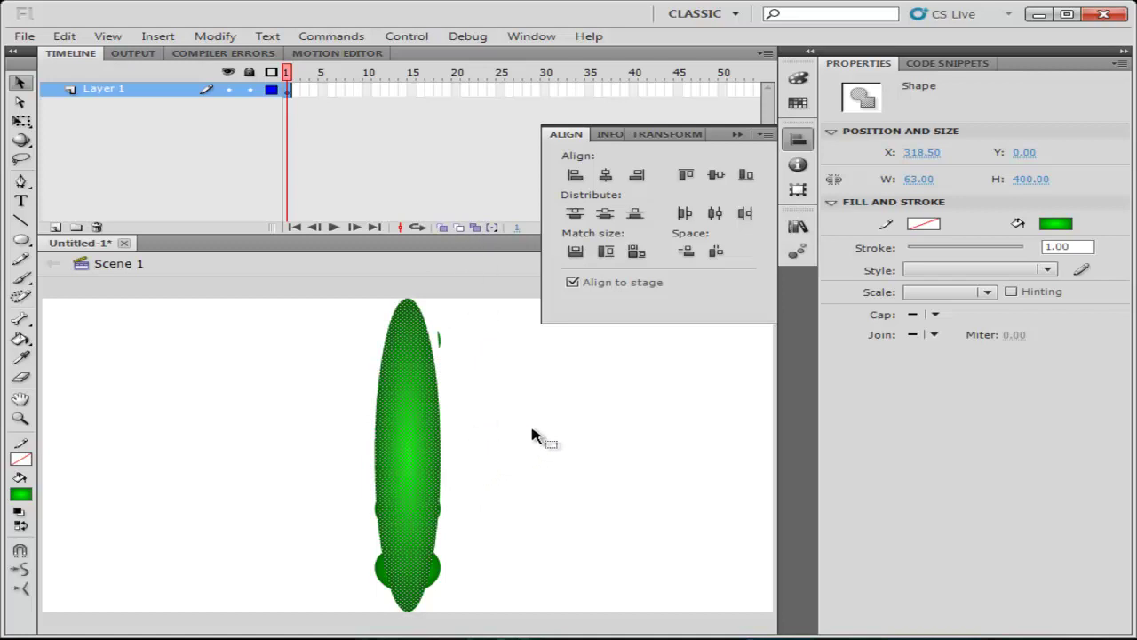
key("ctrl+z")
key("ctrl+z")
key("ctrl+z")
key("ctrl+z")
key("ctrl+z")
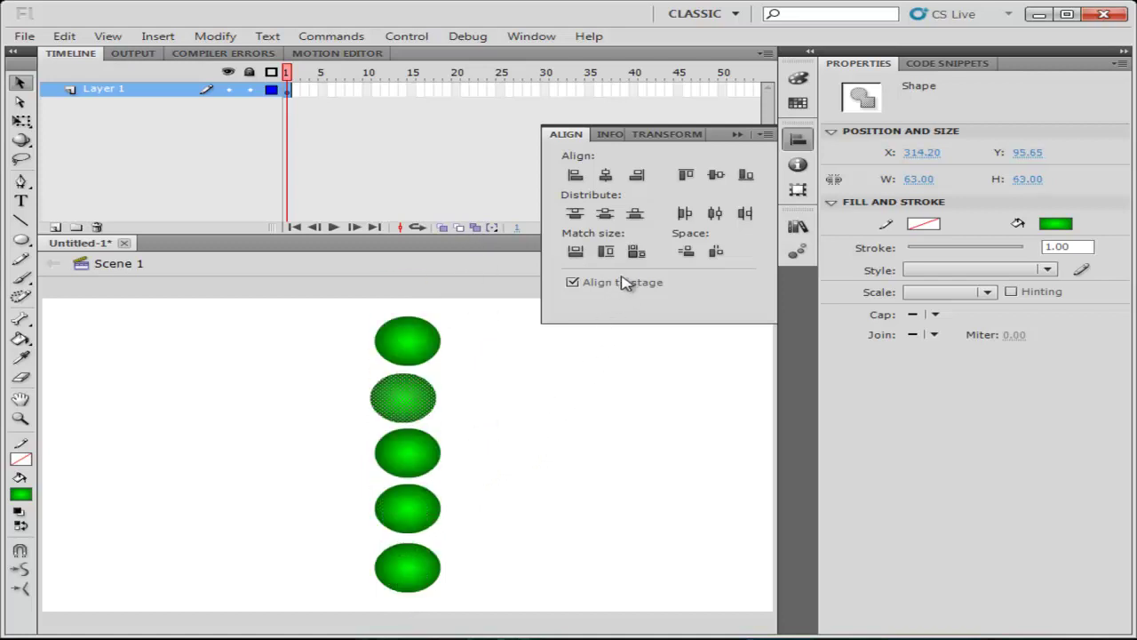
Try matching the second circle's width and height to the stage and centering it both ways, undoing all three changes
left_click(636, 252)
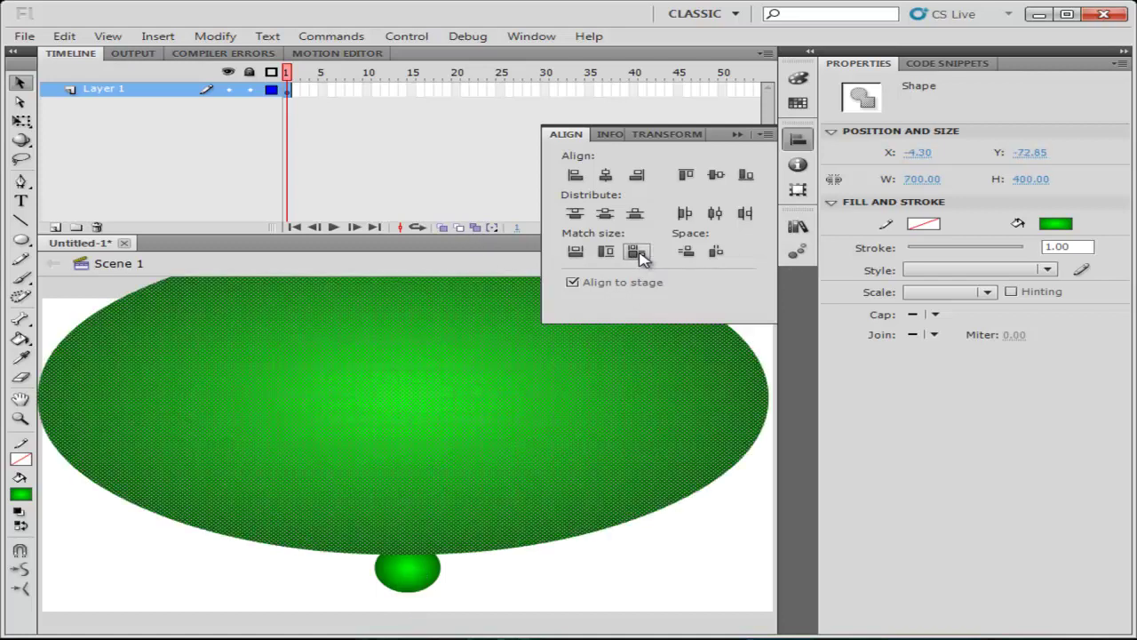
left_click(606, 174)
left_click(716, 175)
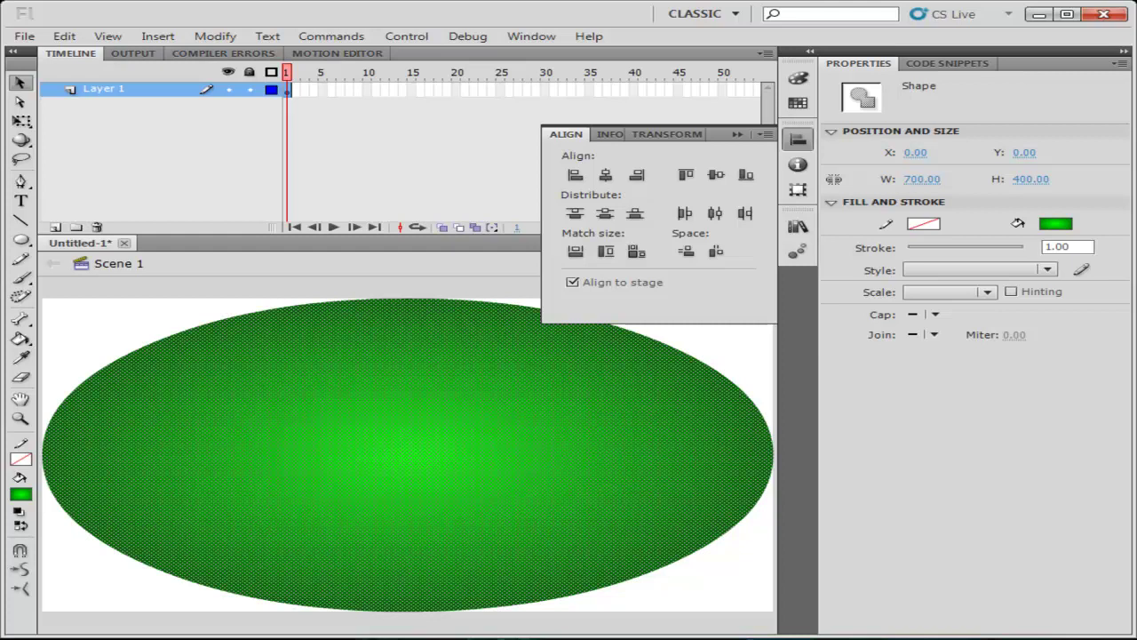
key("ctrl+z")
key("ctrl+z")
key("ctrl+z")
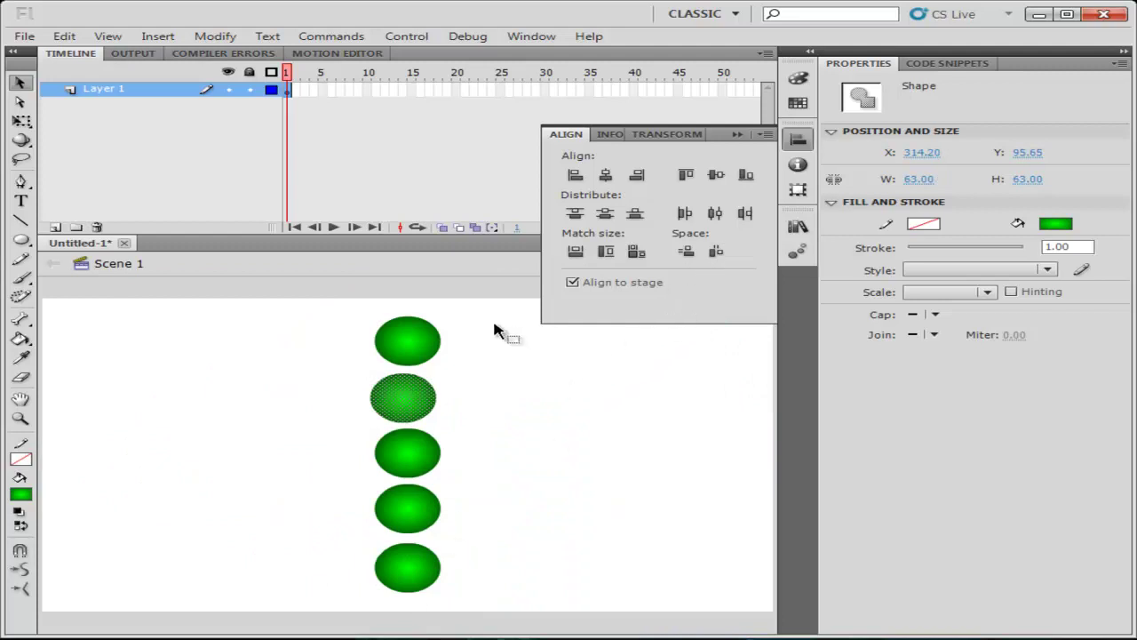
Select all five circles and try spacing them evenly vertically over the stage height, undoing the spacing
left_click_drag(484, 302, 293, 590)
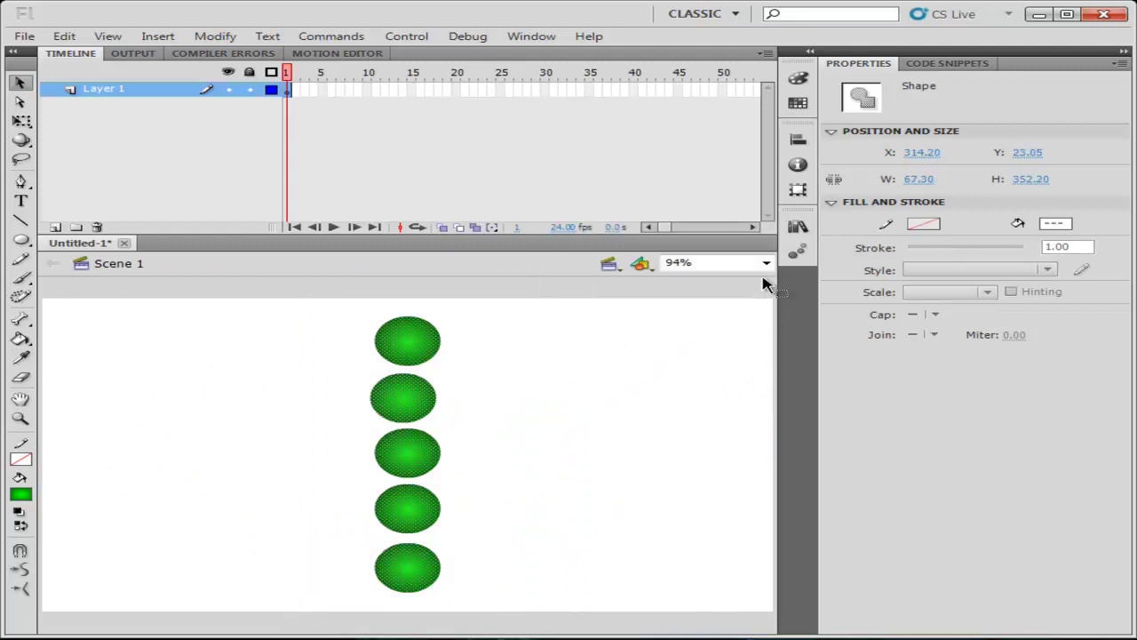
left_click(799, 140)
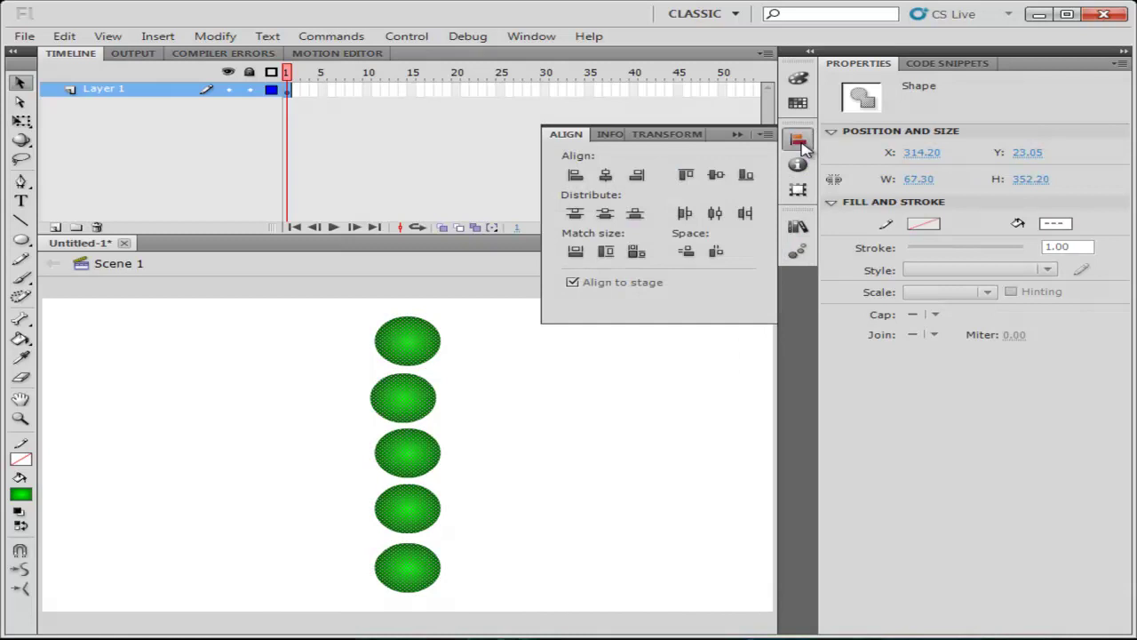
left_click(687, 253)
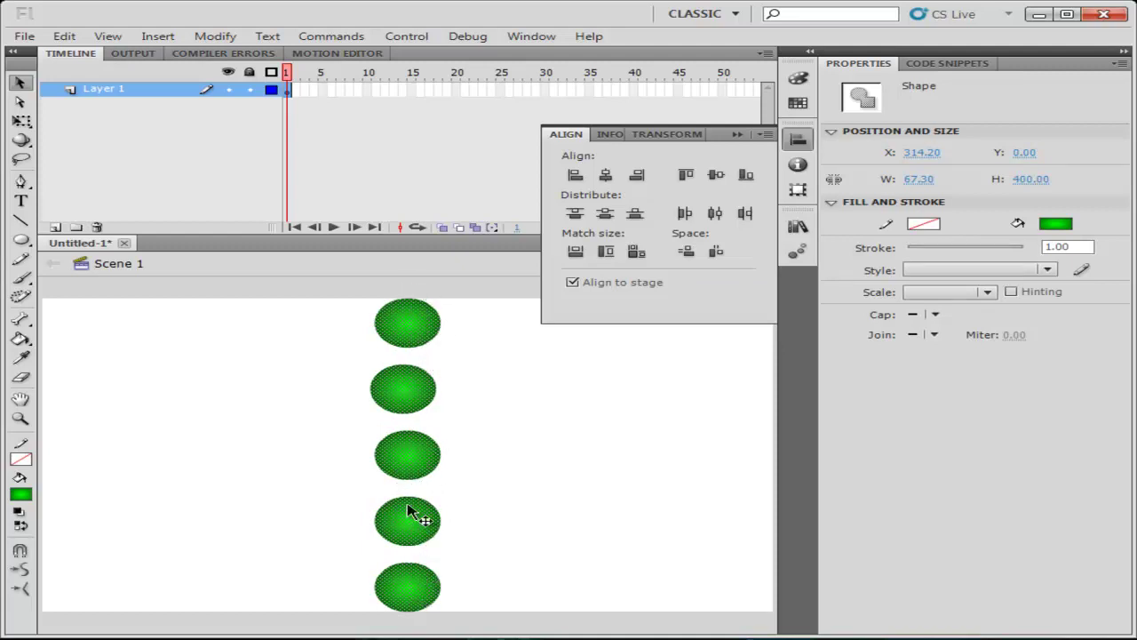
key("ctrl+z")
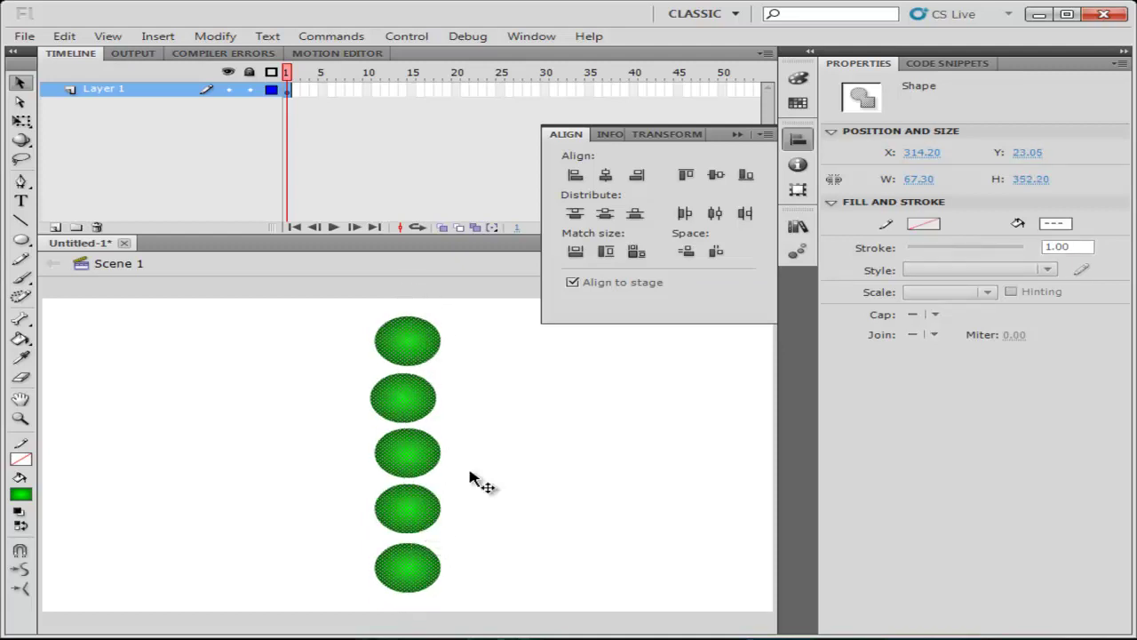
Space the circles evenly across the stage width and move the other four level with the topmost circle, forming a row about 475 px wide
left_click(716, 252)
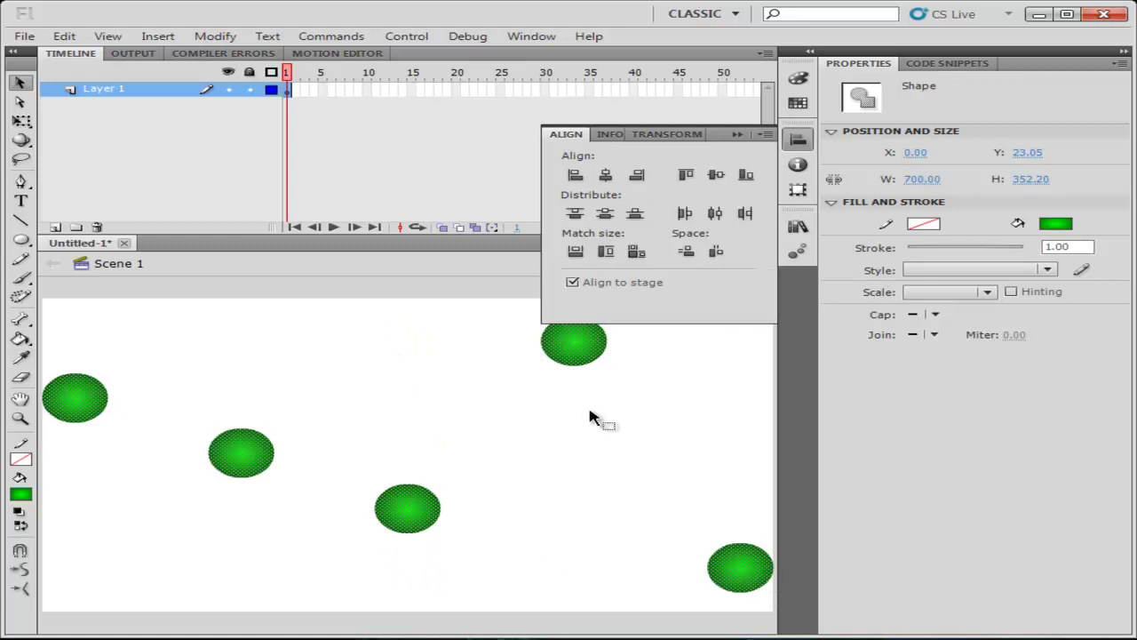
left_click(470, 480)
left_click_drag(410, 506, 457, 337)
left_click_drag(267, 467, 368, 353)
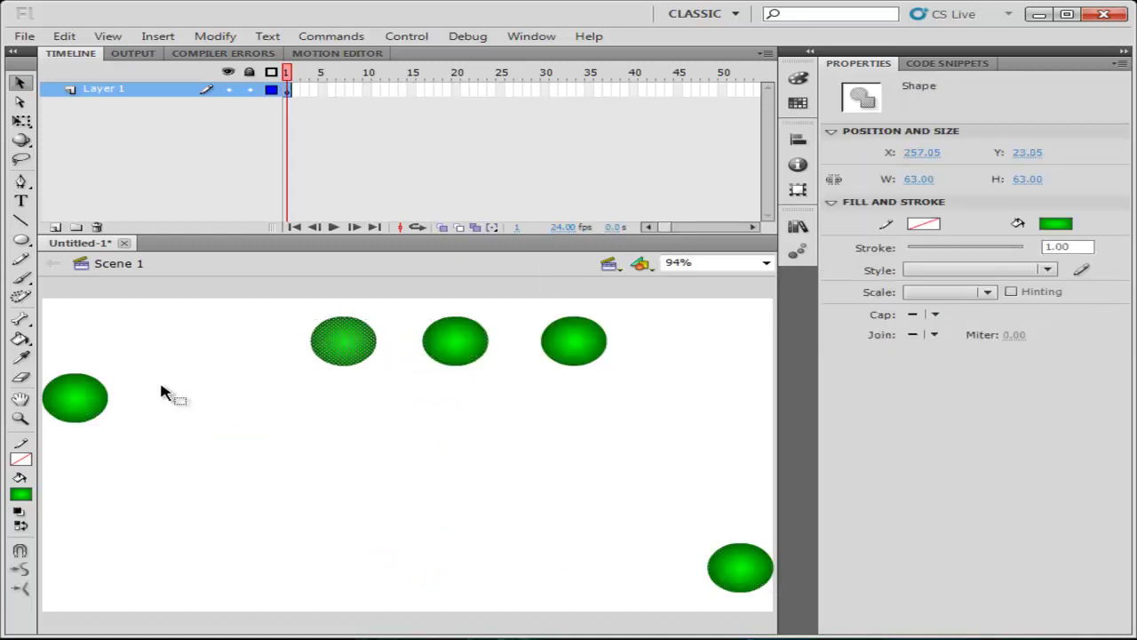
left_click_drag(89, 400, 247, 345)
left_click_drag(737, 564, 669, 341)
Select the whole row of circles and try spacing it evenly horizontally across the stage, undoing the spacing
left_click_drag(720, 295, 160, 442)
left_click(798, 140)
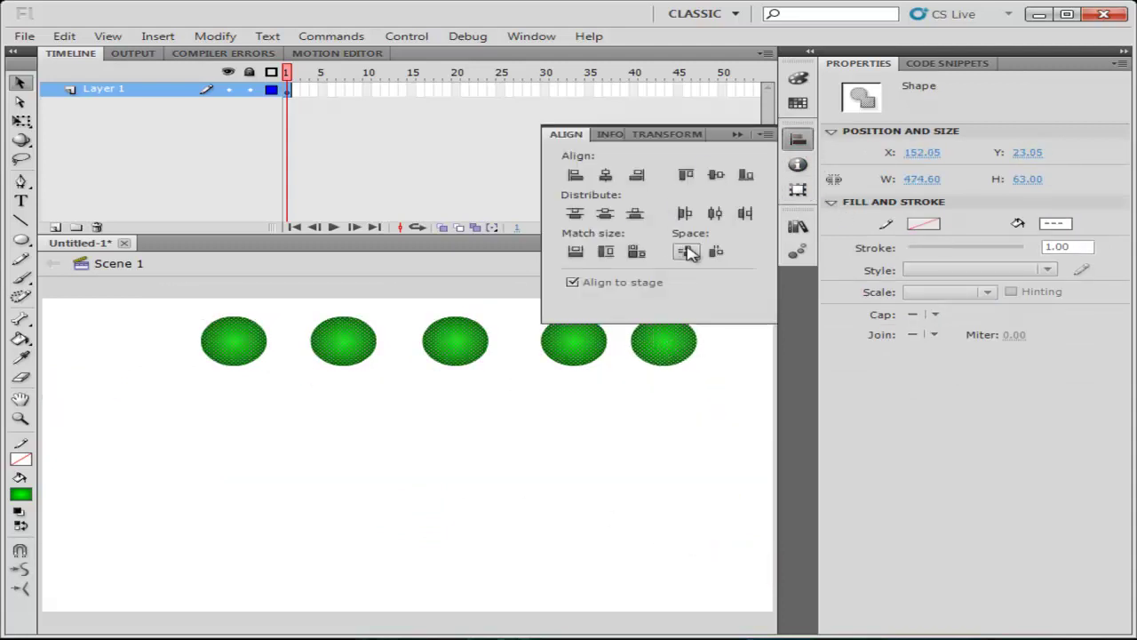
left_click(716, 252)
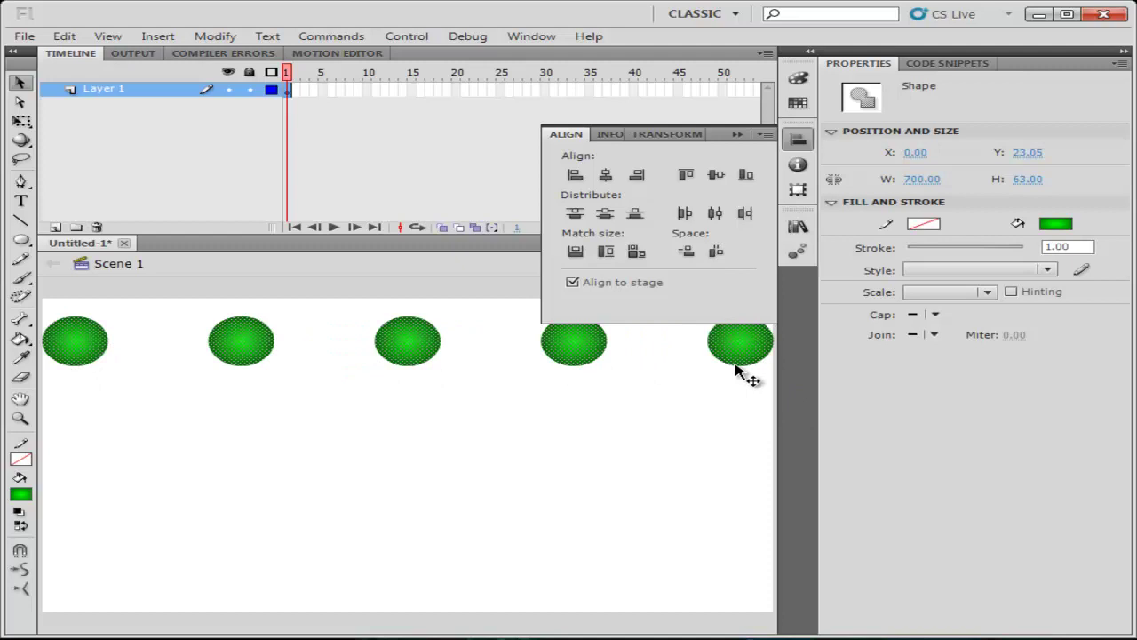
key("ctrl+z")
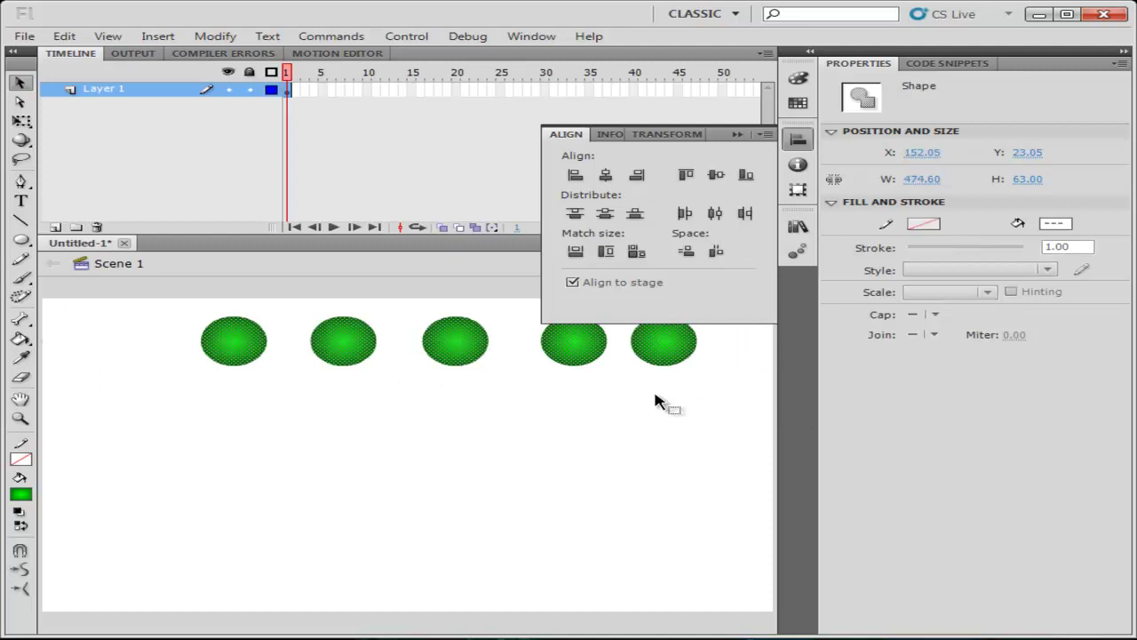
Try distributing the row of circles by top edge, vertical center and bottom edge relative to the stage, undoing the distributions
left_click(576, 215)
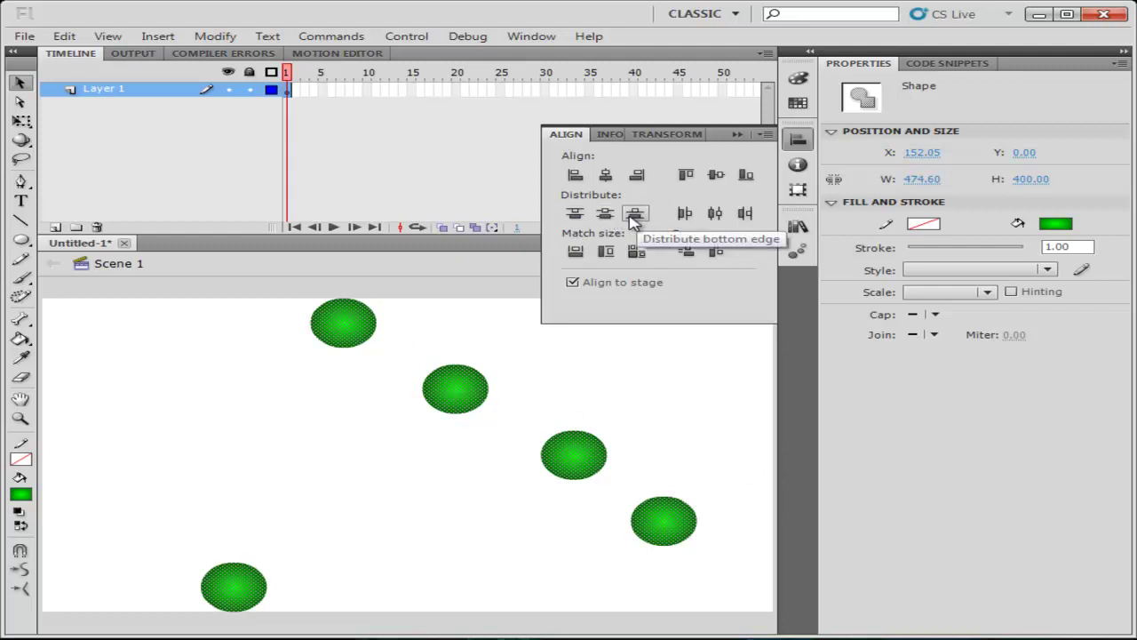
left_click(607, 216)
key("ctrl+z")
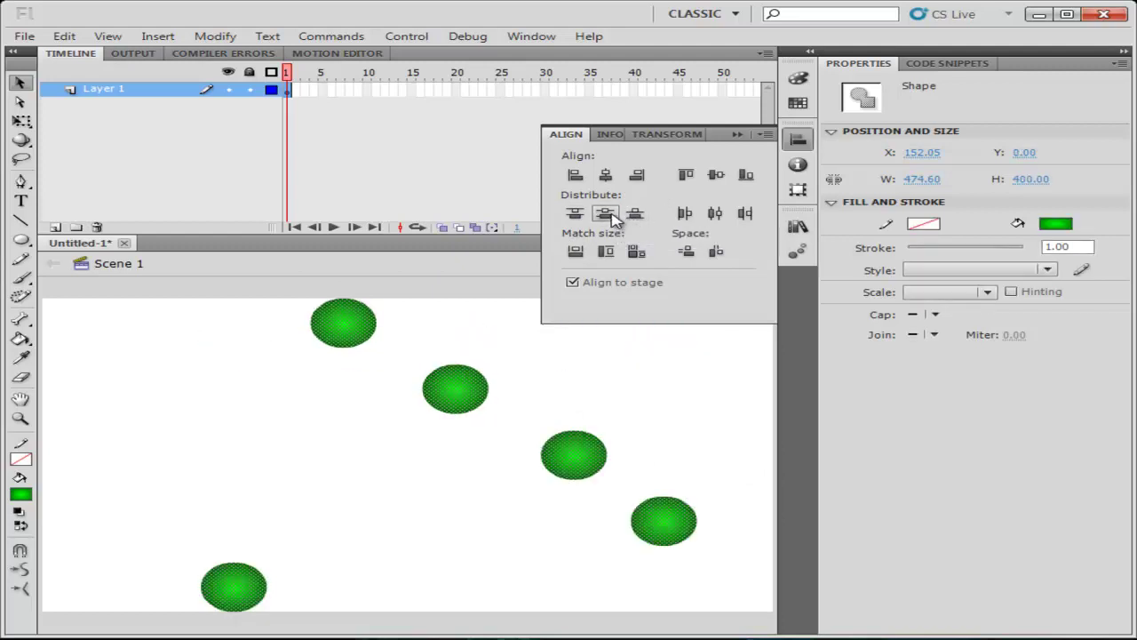
left_click(638, 217)
key("ctrl+z")
left_click(639, 218)
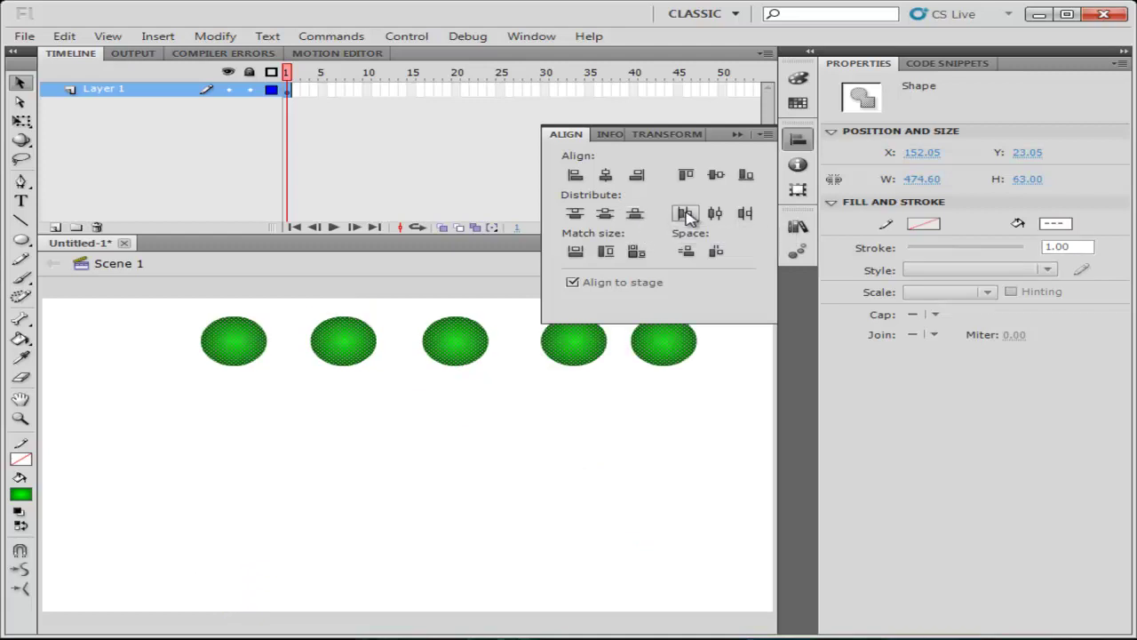
Try distributing the row of circles by left edge, horizontal center and right edge relative to the stage, undoing each distribution
left_click(687, 215)
key("ctrl+z")
left_click(715, 214)
key("ctrl+z")
left_click(744, 215)
key("ctrl+z")
Turn off Align to stage and deselect the circles
left_click(573, 284)
left_click(431, 305)
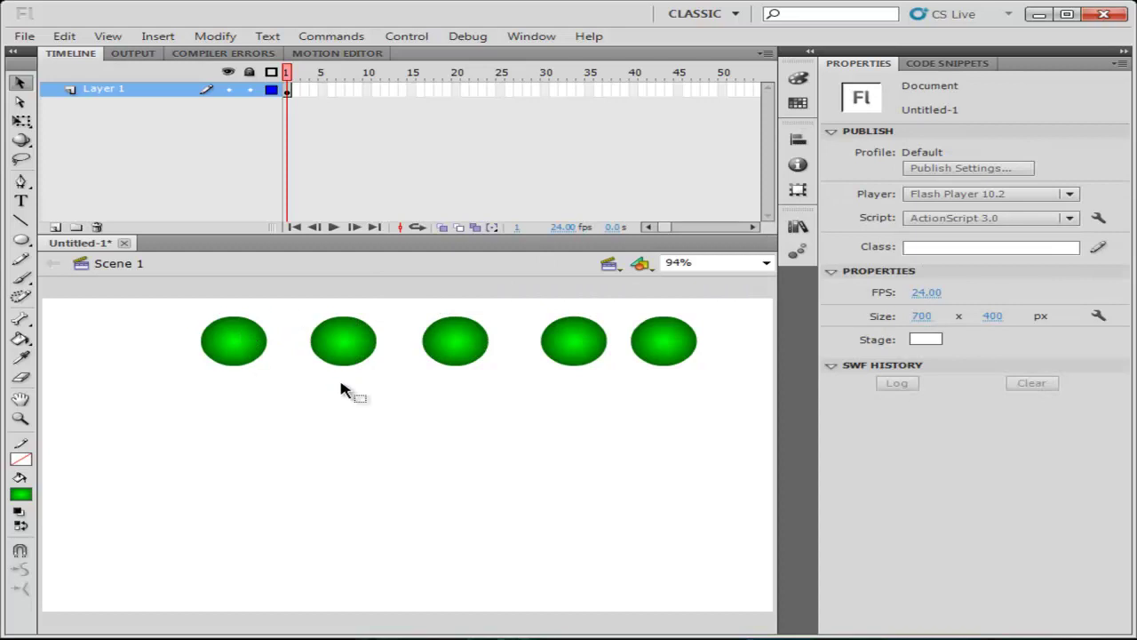